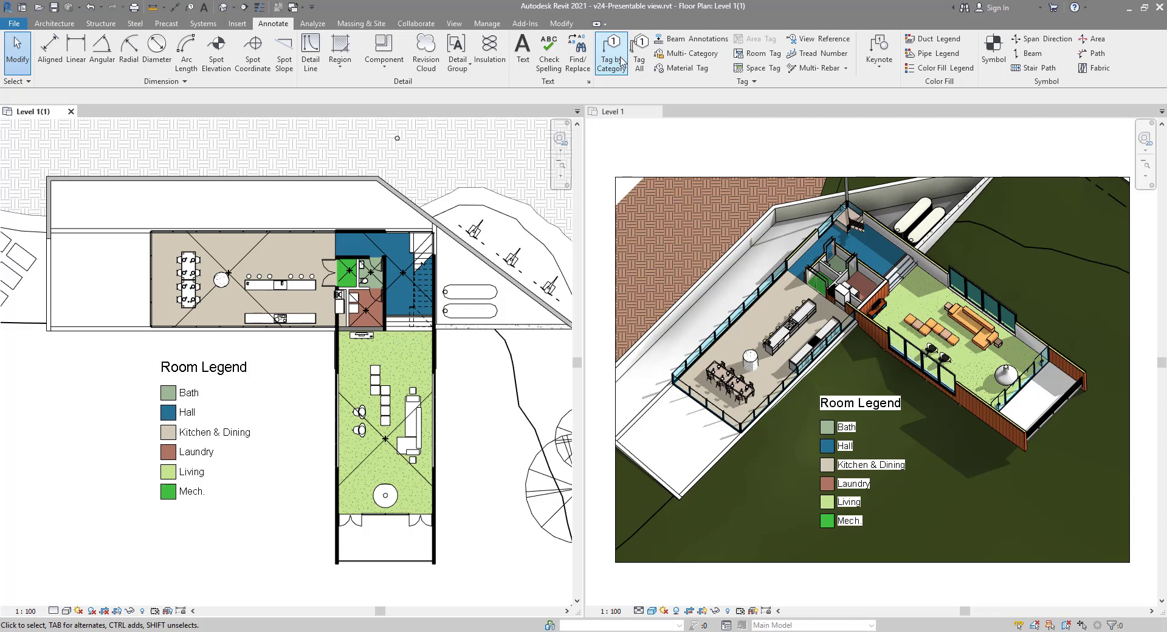
Activate the rotated Level 1 view, clear its crop selection, and show its Properties palette
{"action": "left_click", "coordinate": [597, 296]}
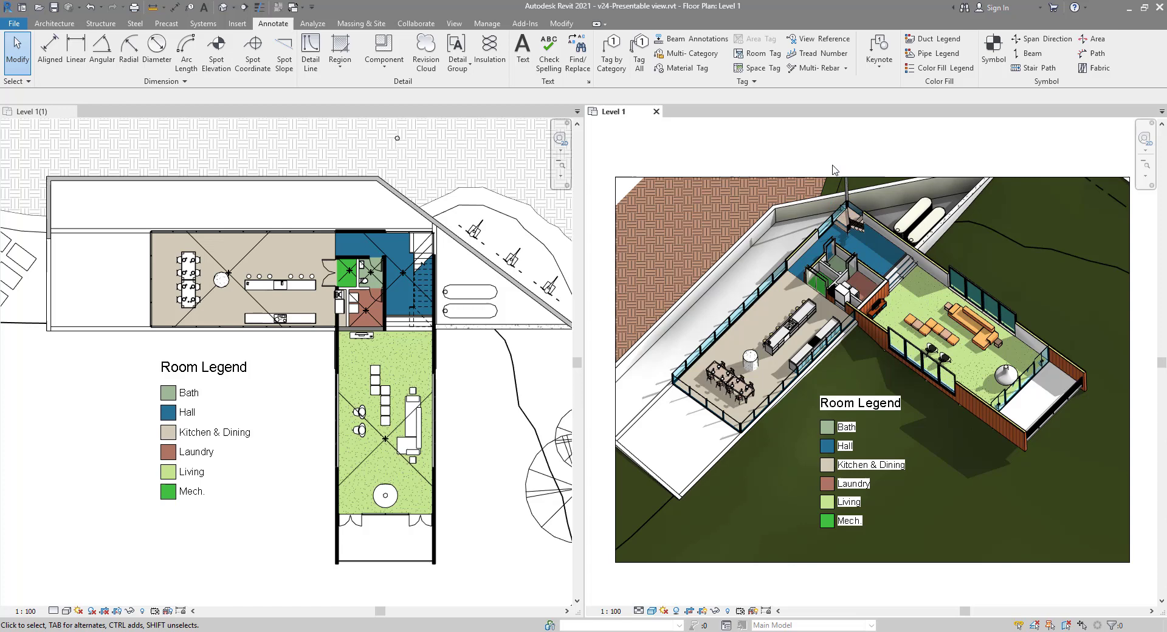
{"action": "left_click", "coordinate": [806, 180]}
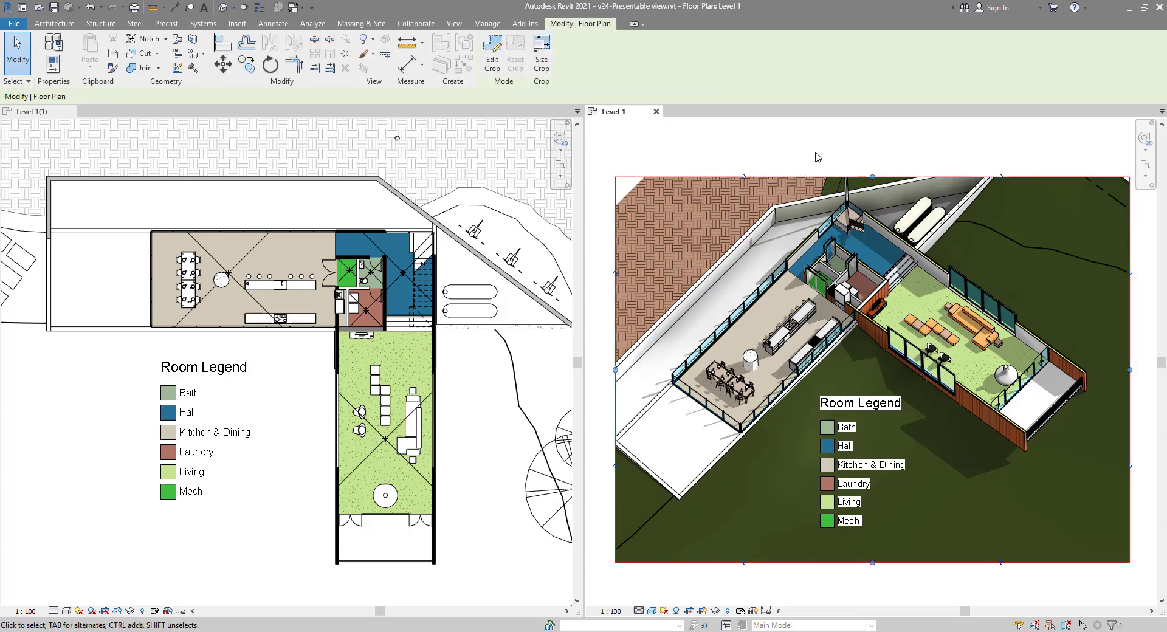
{"action": "left_click", "coordinate": [816, 158]}
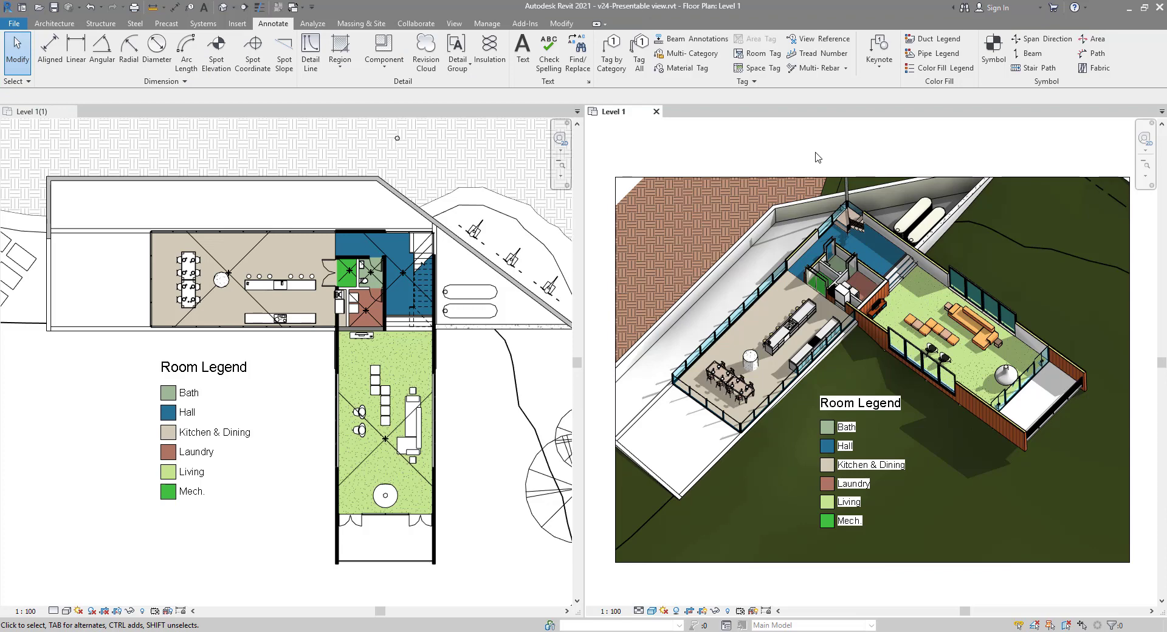
{"action": "key", "text": "ctrl+1"}
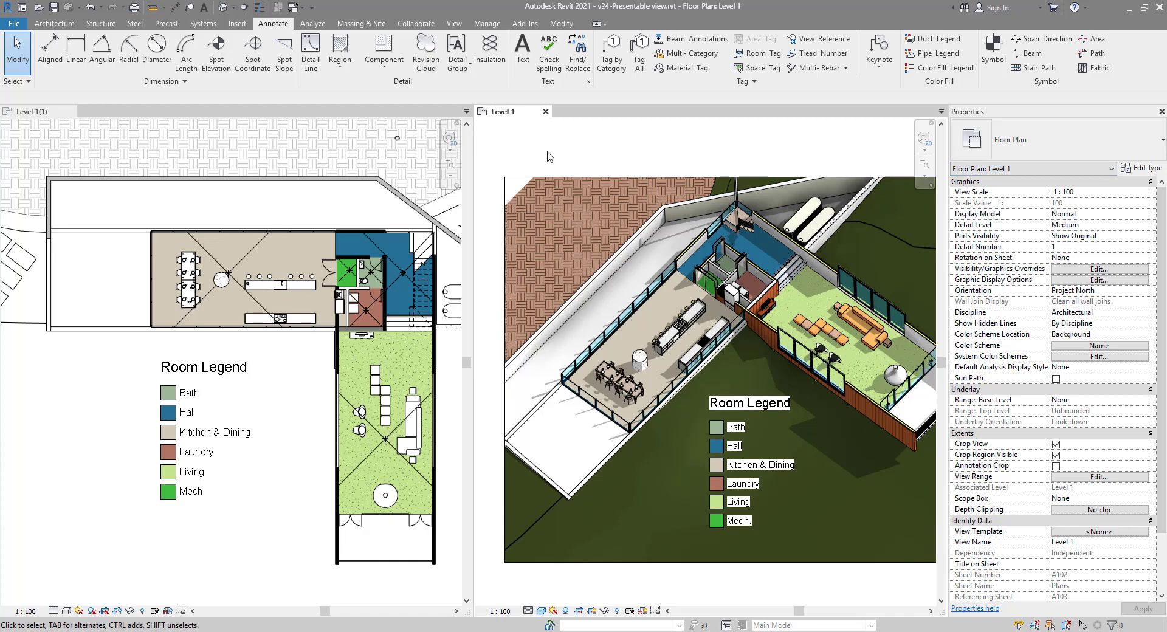
Activate the Level 1(1) plan and check the Kitchen & Dining, Hall and Living rooms, then deselect
{"action": "middle_click_drag", "start_coordinate": [594, 156], "coordinate": [545, 156]}
{"action": "left_click", "coordinate": [286, 380]}
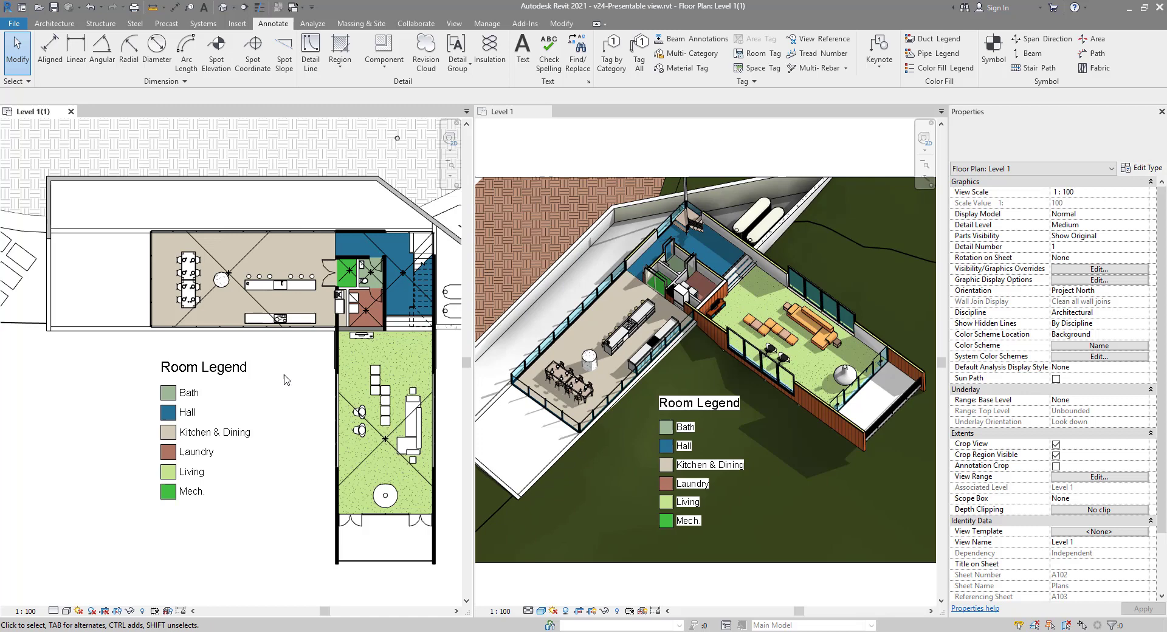
{"action": "left_click", "coordinate": [259, 306]}
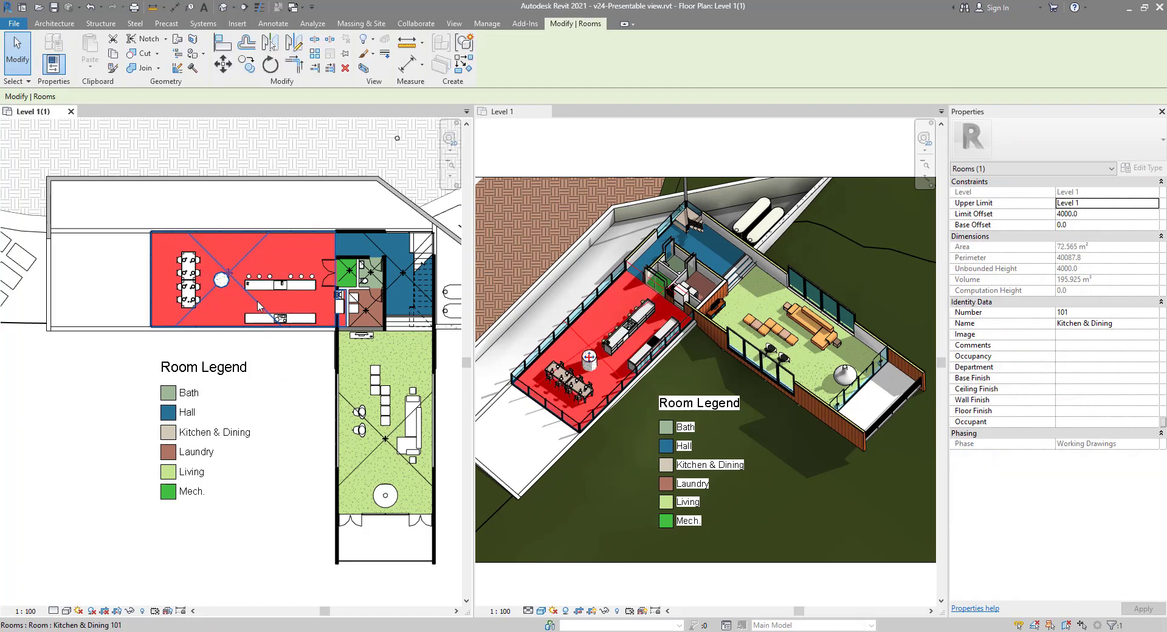
{"action": "left_click", "coordinate": [406, 278]}
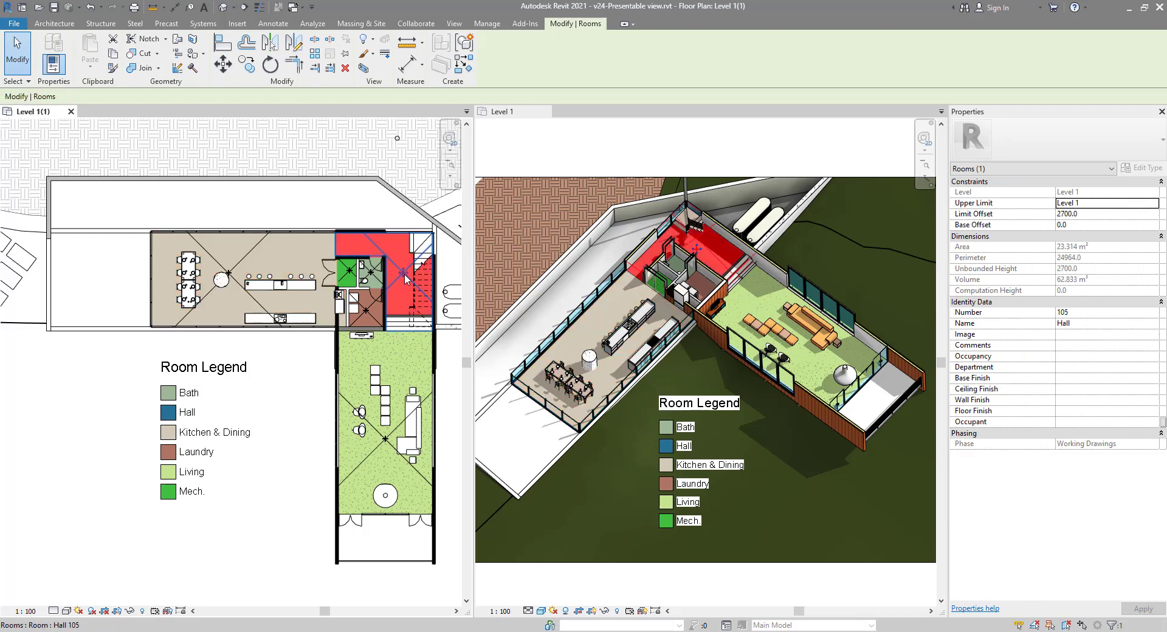
{"action": "left_click", "coordinate": [386, 442]}
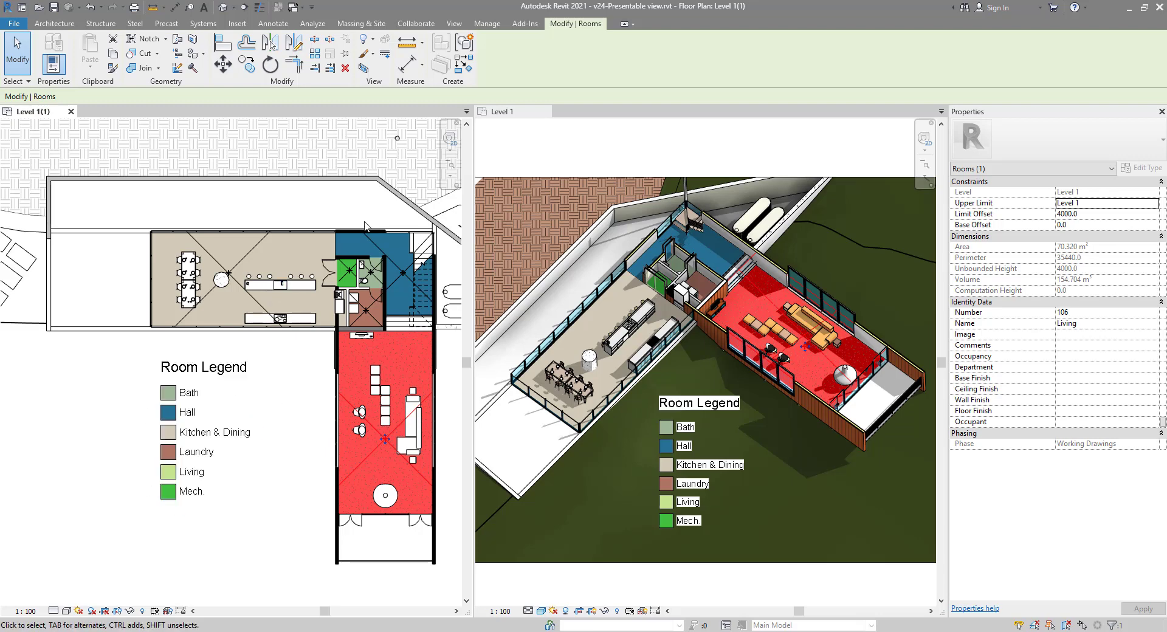
{"action": "left_click", "coordinate": [458, 224]}
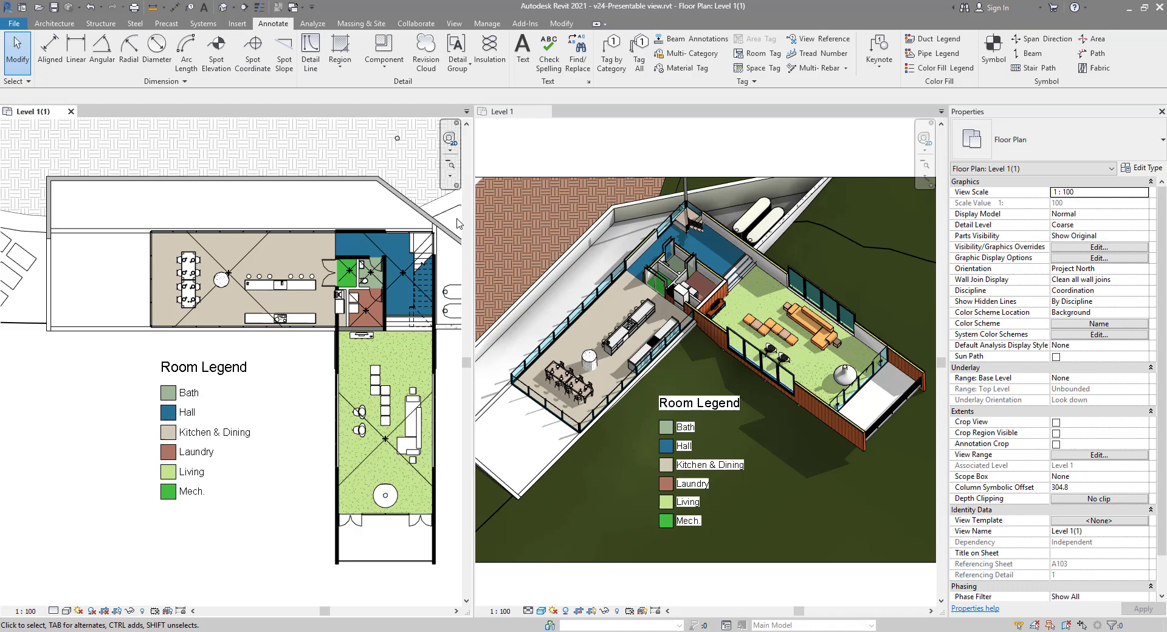
Recolour the Living row of the Room Legend colour scheme to Magenta and apply it
{"action": "left_click", "coordinate": [1094, 324]}
{"action": "left_click_drag", "start_coordinate": [569, 165], "coordinate": [306, 88]}
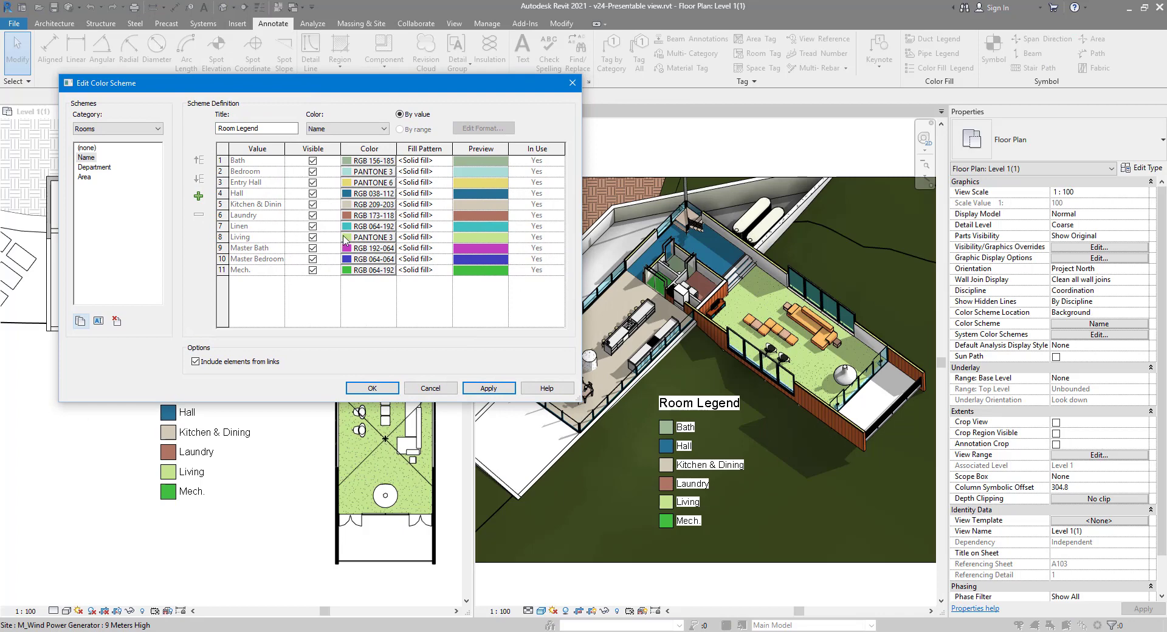
{"action": "left_click", "coordinate": [374, 237]}
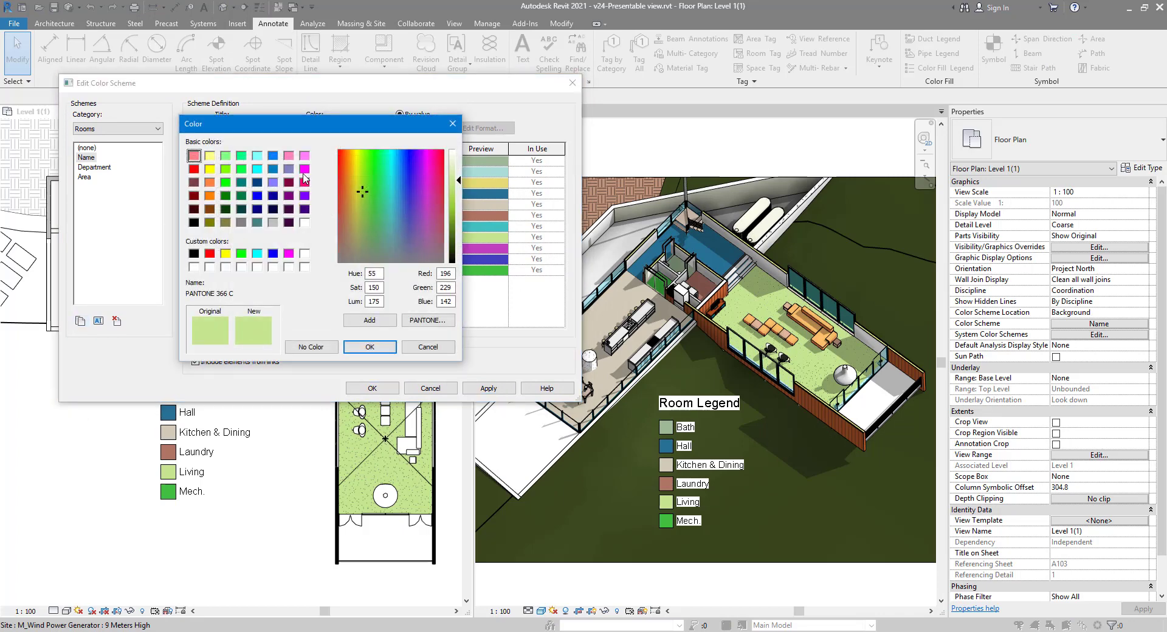
{"action": "left_click", "coordinate": [303, 172]}
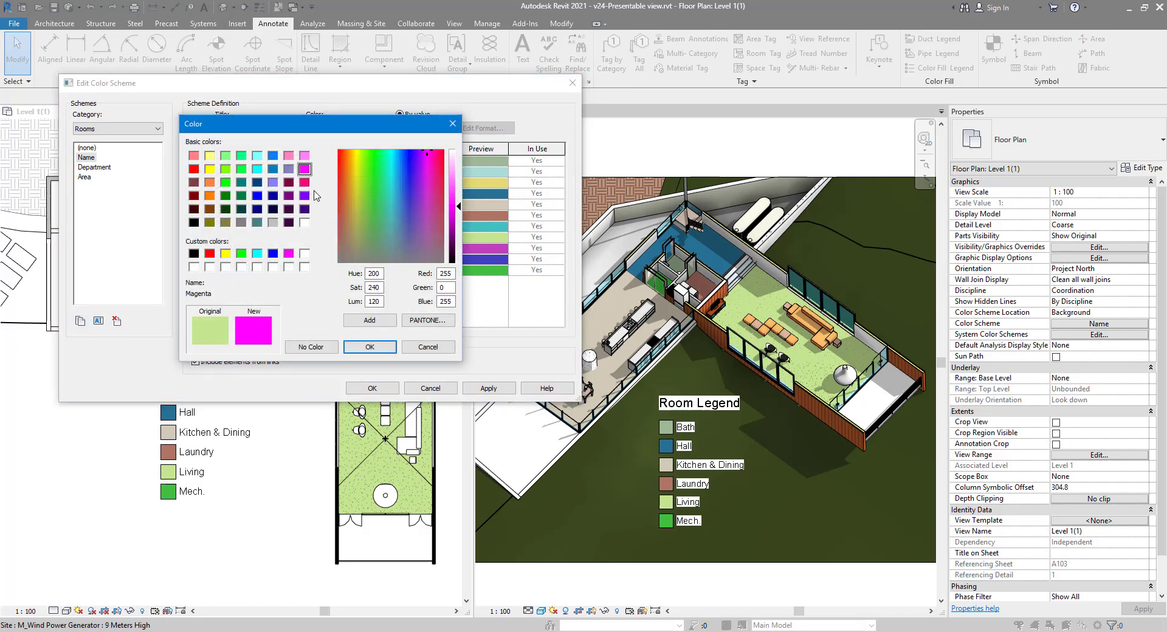
{"action": "left_click", "coordinate": [374, 348]}
{"action": "left_click", "coordinate": [377, 387]}
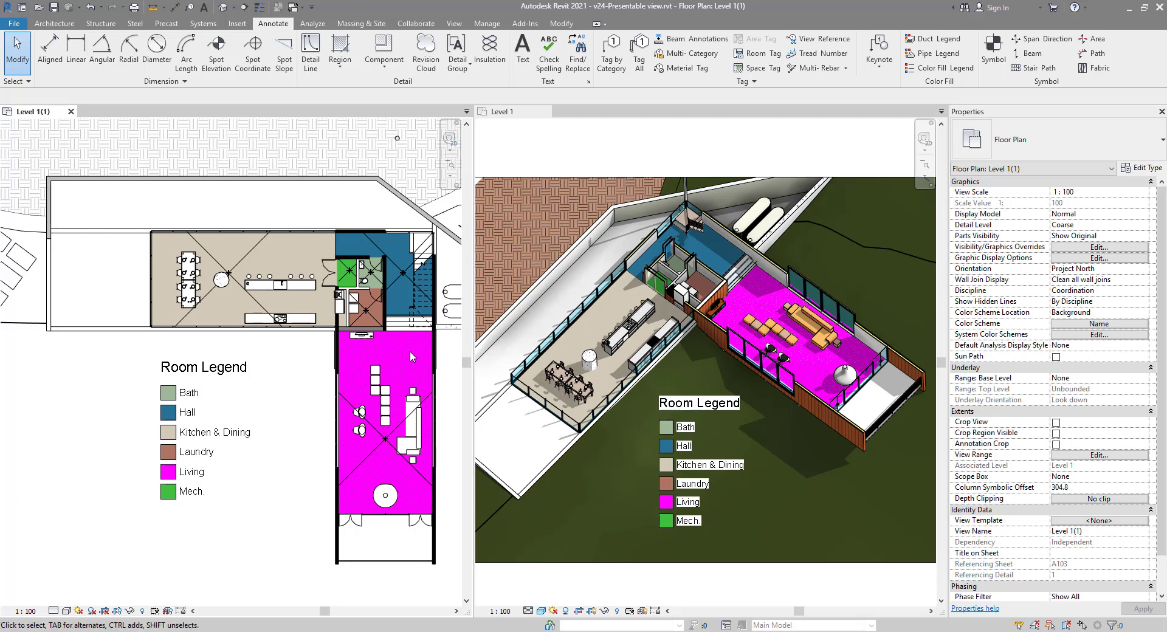
Undo the magenta change so Living is light green again, then close the Level 1 view
{"action": "left_click", "coordinate": [91, 7]}
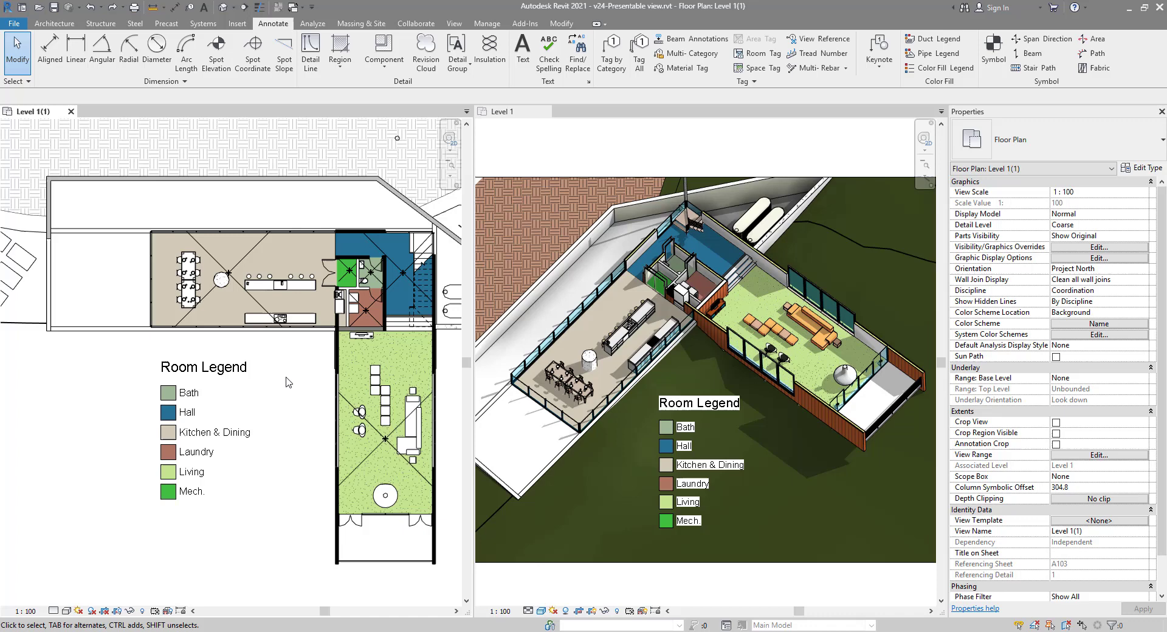
{"action": "left_click", "coordinate": [544, 119]}
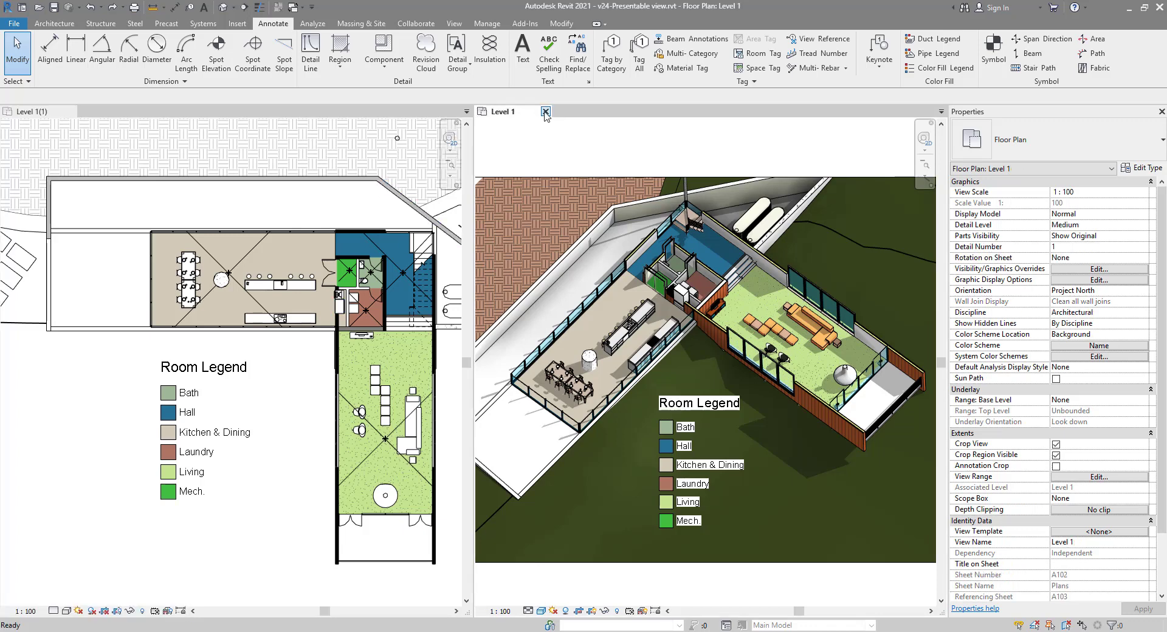
{"action": "left_click", "coordinate": [545, 112]}
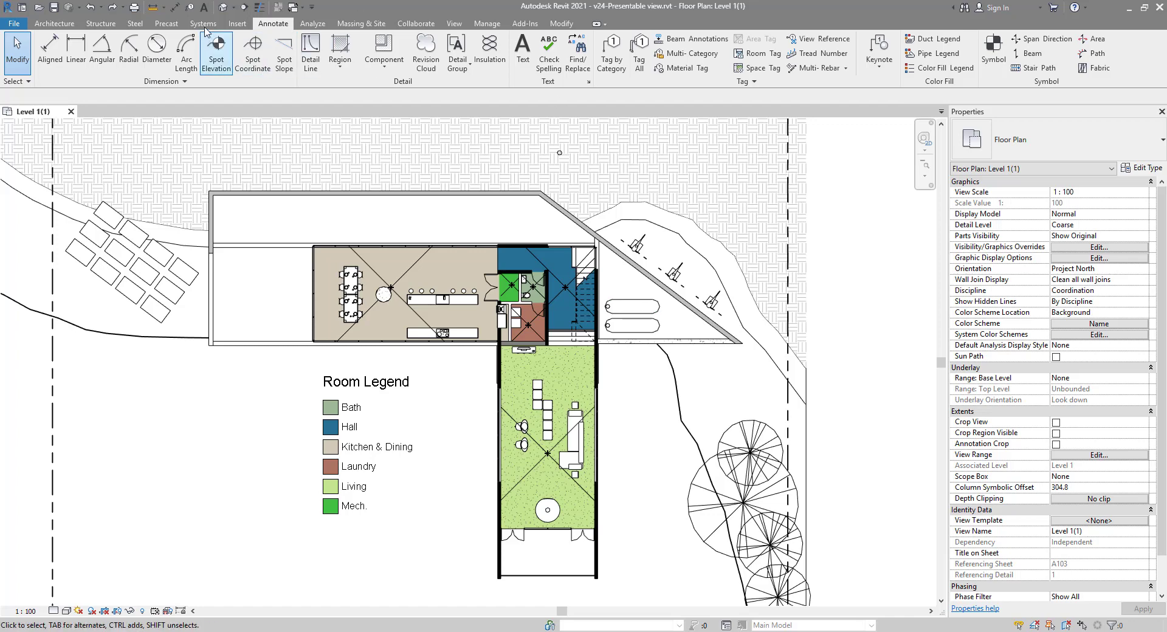
Draw a horizontal section across the house and a vertical section through Kitchen & Dining
{"action": "left_click", "coordinate": [244, 9]}
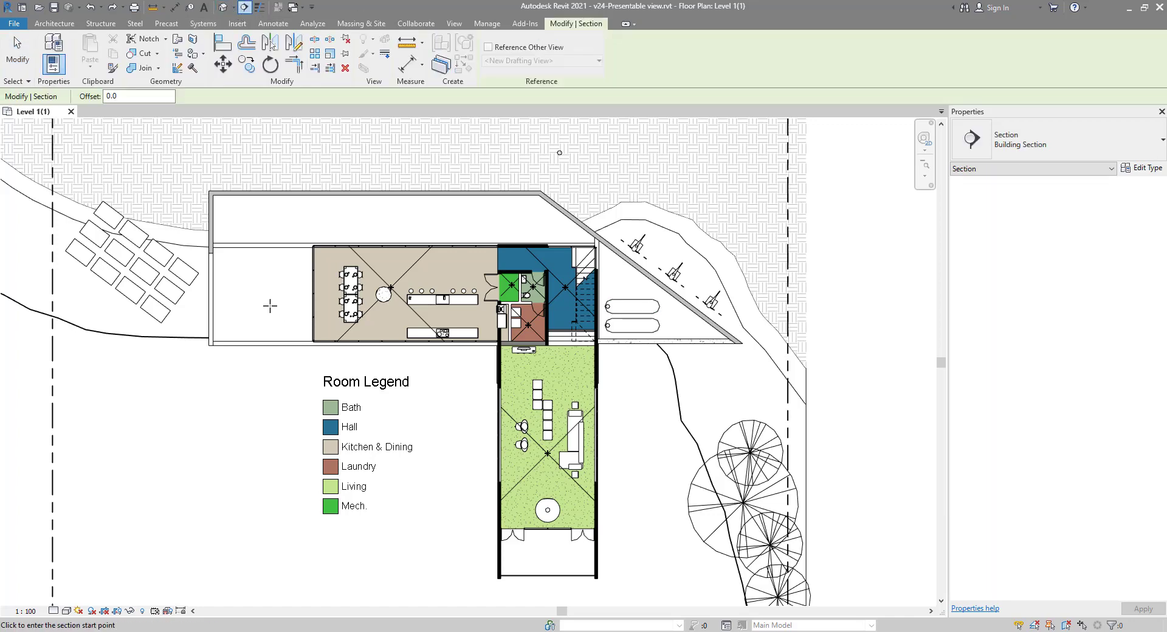
{"action": "left_click", "coordinate": [226, 309]}
{"action": "left_click", "coordinate": [667, 310]}
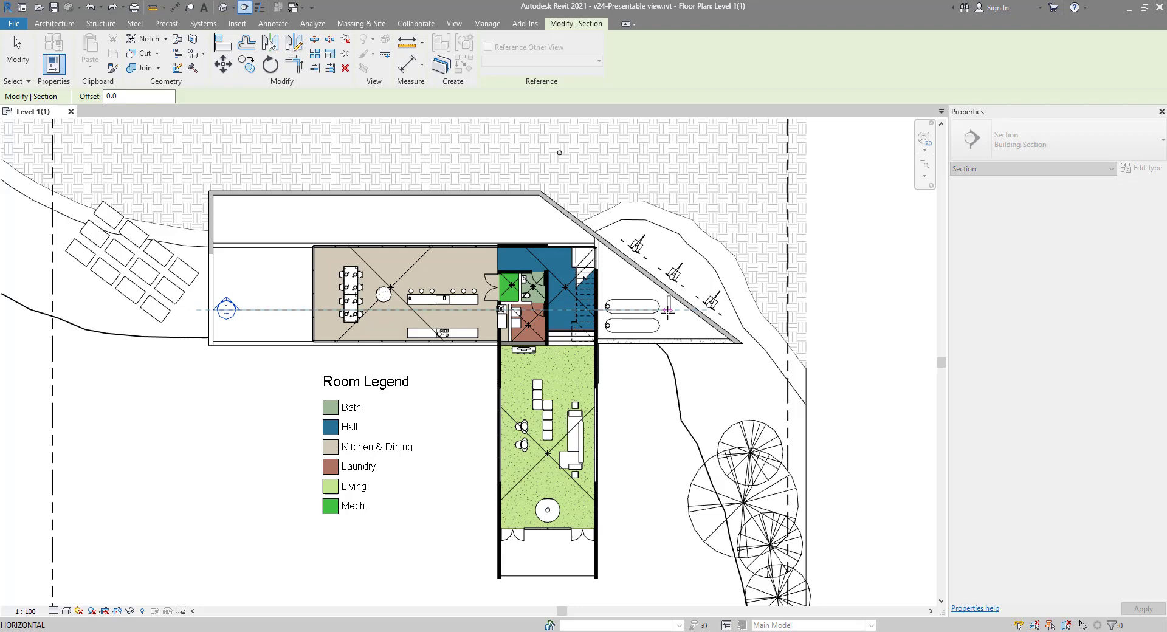
{"action": "key", "text": "Escape"}
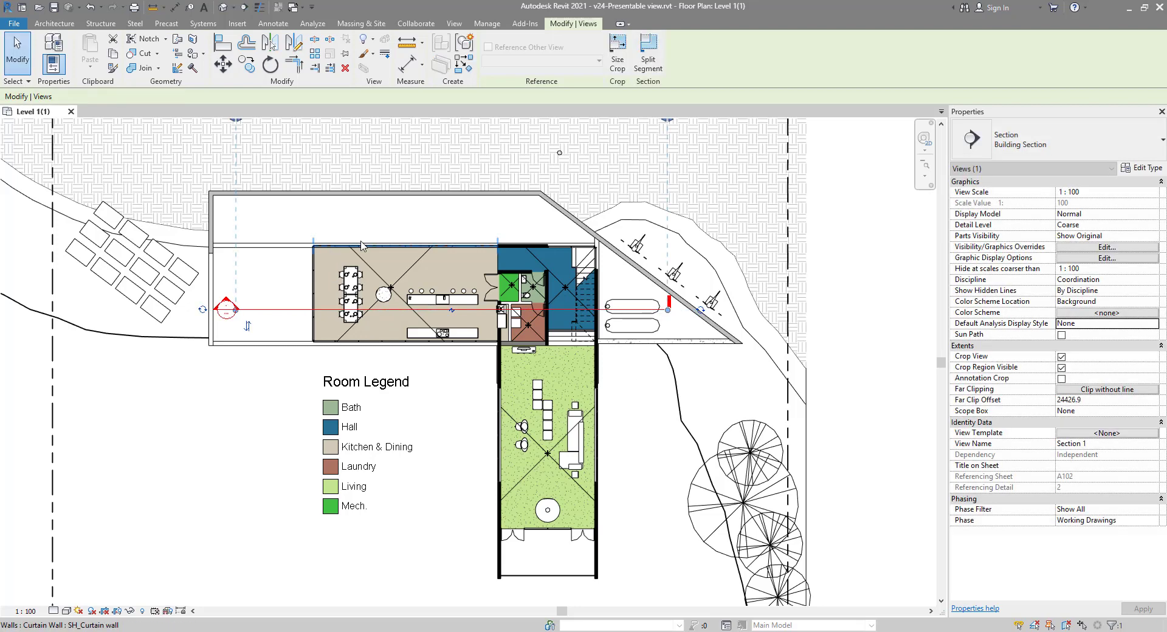
{"action": "left_click", "coordinate": [244, 9]}
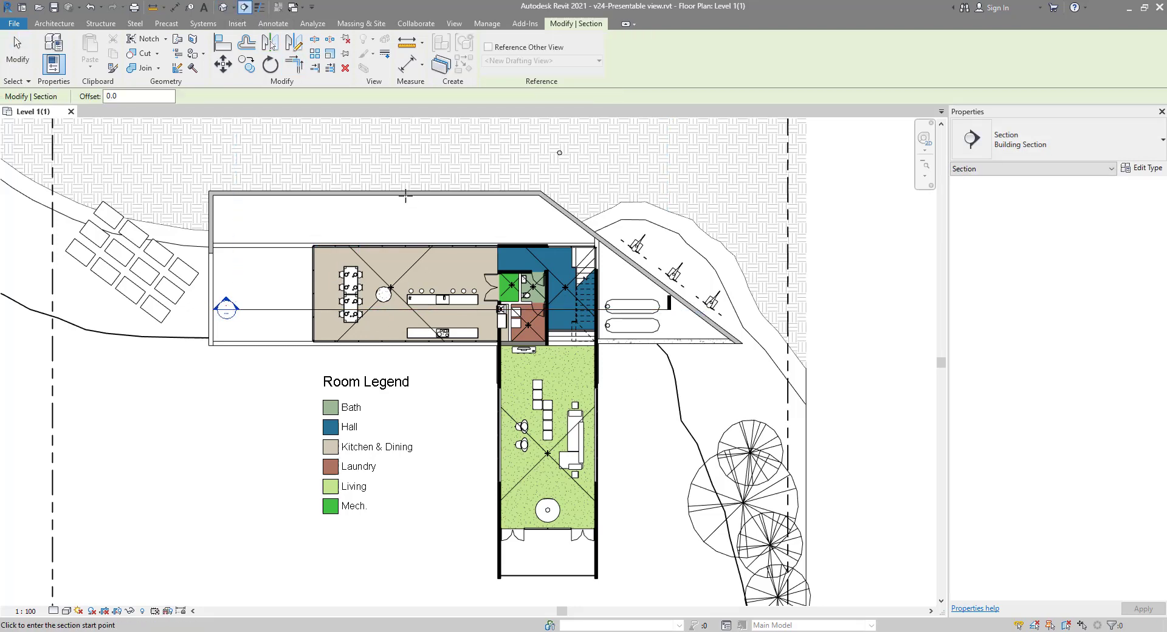
{"action": "left_click", "coordinate": [393, 154]}
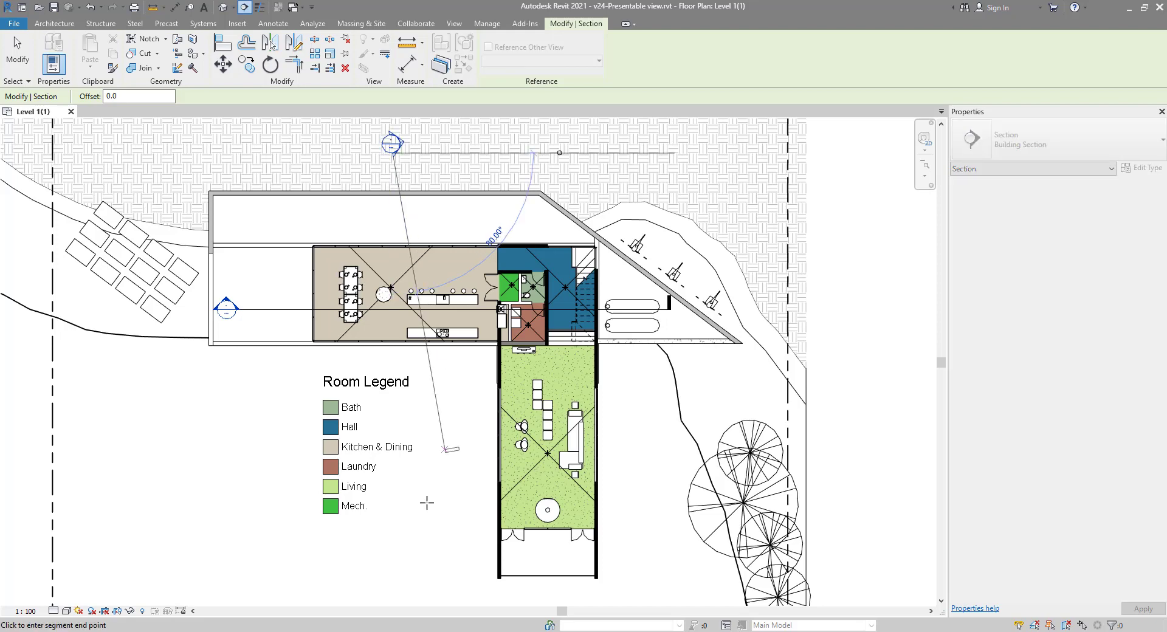
{"action": "left_click", "coordinate": [393, 548]}
{"action": "key", "text": "Escape"}
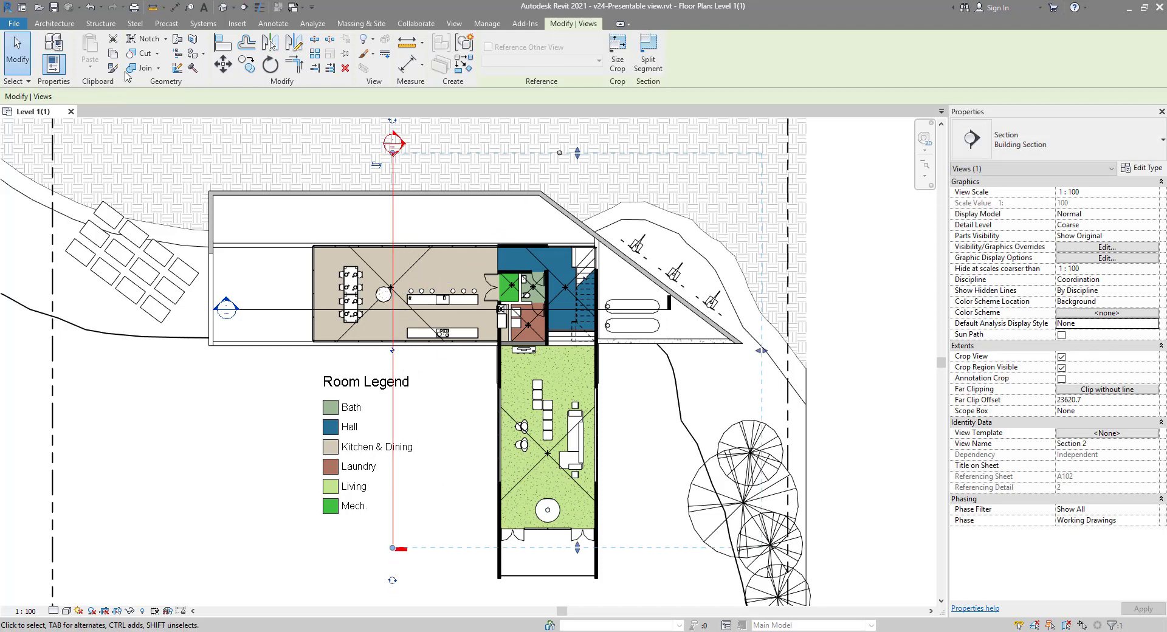
{"action": "key", "text": "Escape"}
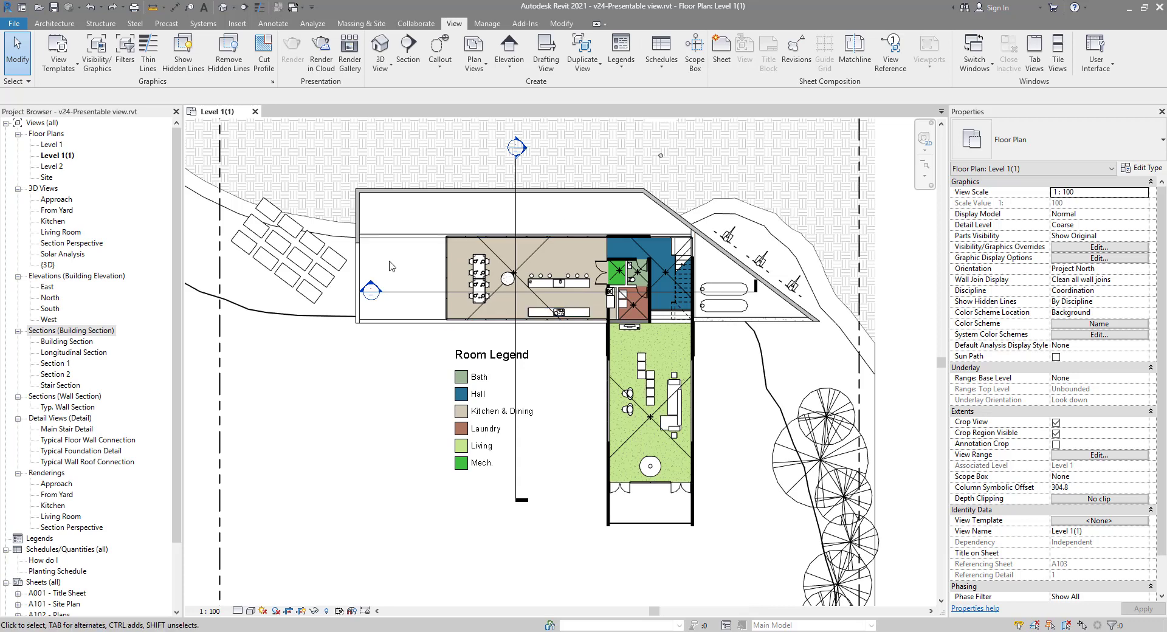
Open Section 1, return to Level 1(1), then open Section 2 via Go to View
{"action": "right_click", "coordinate": [371, 291]}
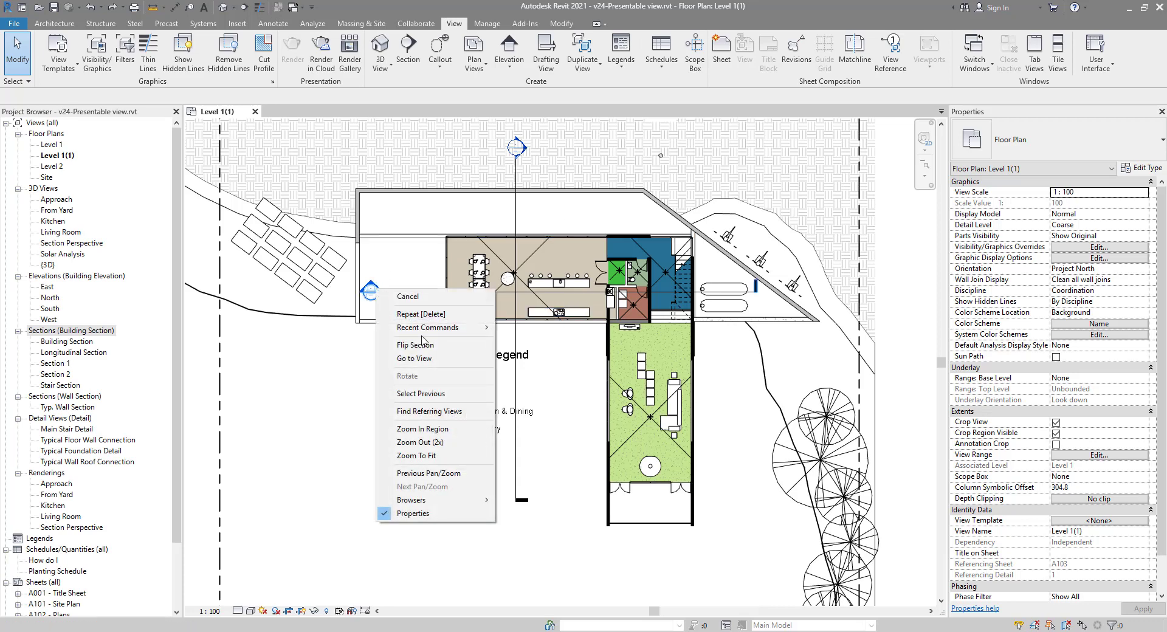
{"action": "left_click", "coordinate": [418, 364]}
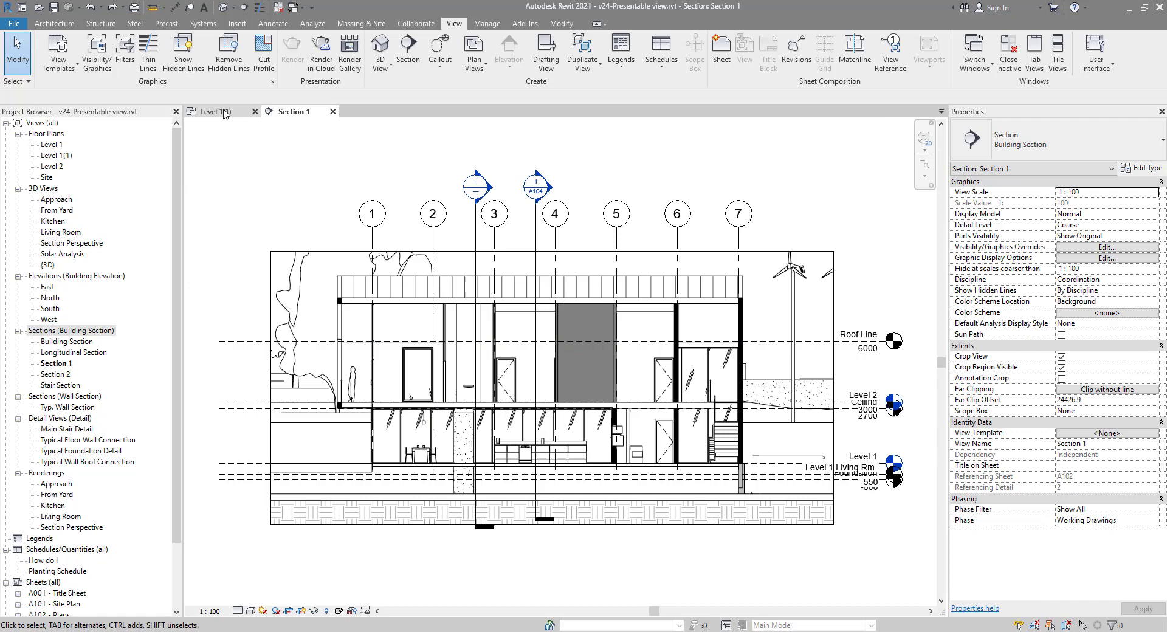
{"action": "left_click", "coordinate": [213, 111]}
{"action": "right_click", "coordinate": [517, 149]}
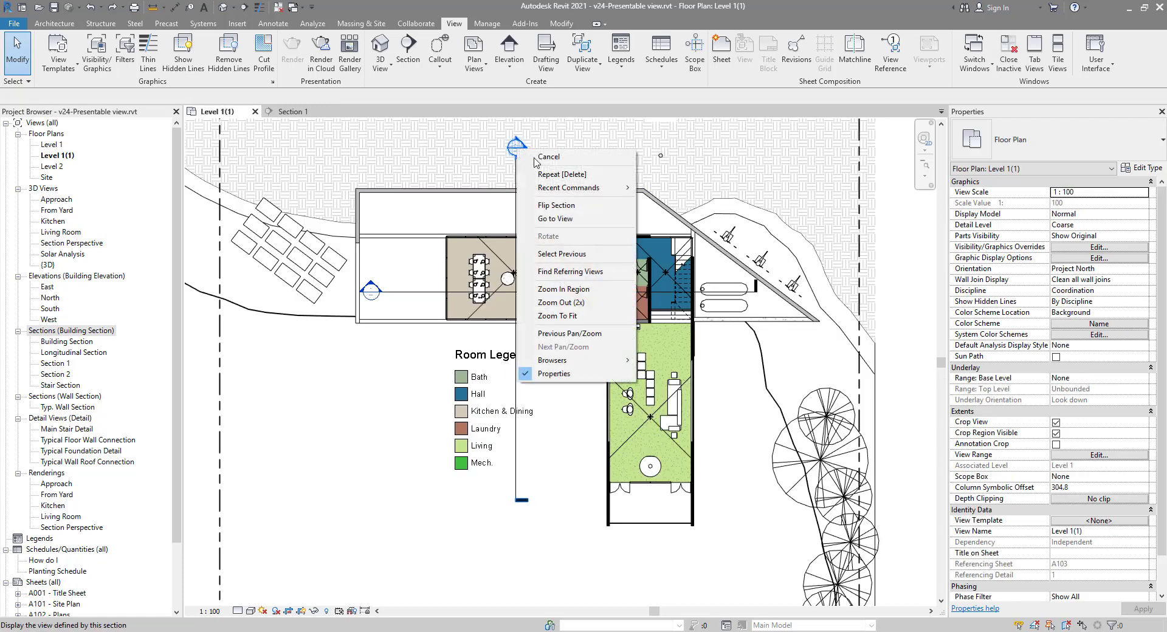
{"action": "left_click", "coordinate": [563, 219]}
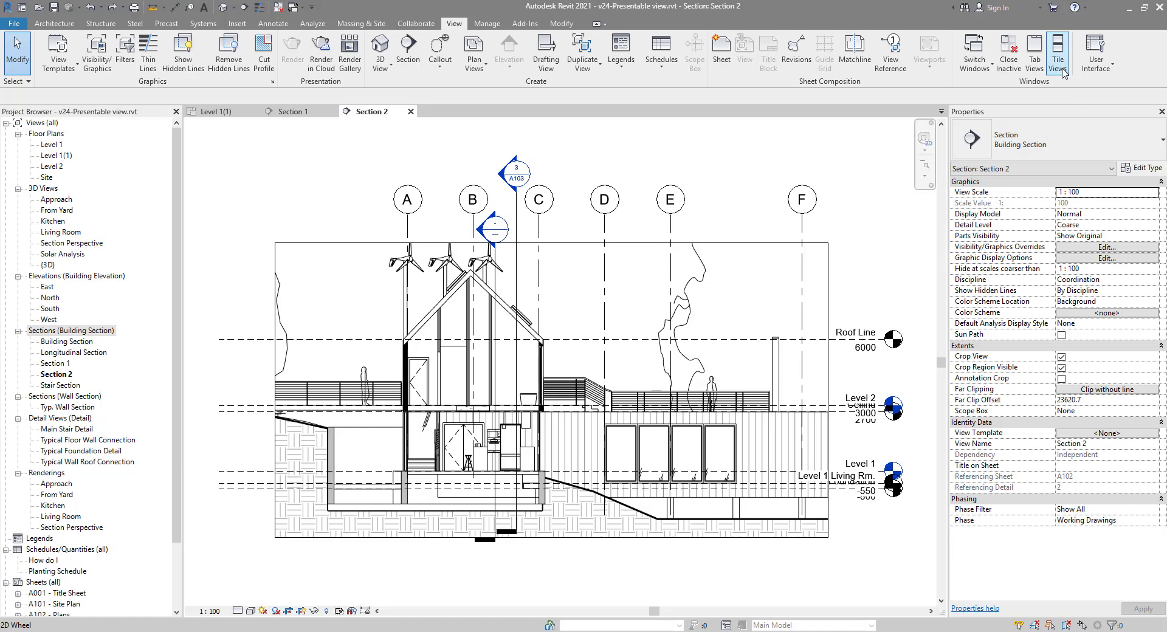
Tile Section 2, Section 1 and Level 1(1), zooming each pane to fit
{"action": "left_click", "coordinate": [1058, 64]}
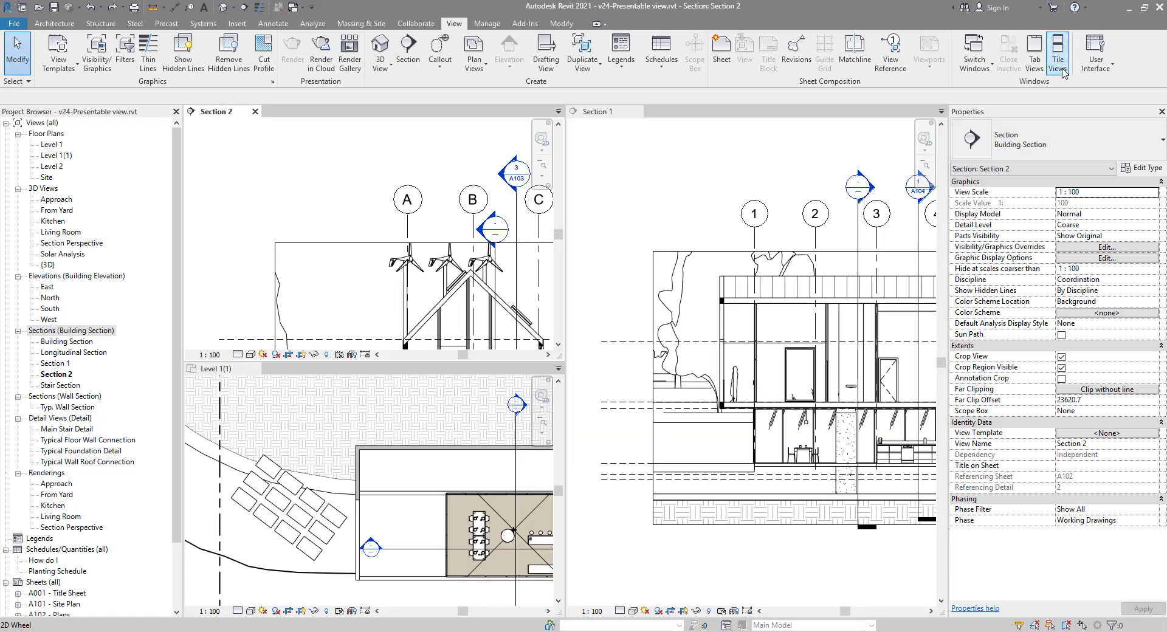
{"action": "middle_click", "coordinate": [349, 196]}
{"action": "middle_click", "coordinate": [693, 234]}
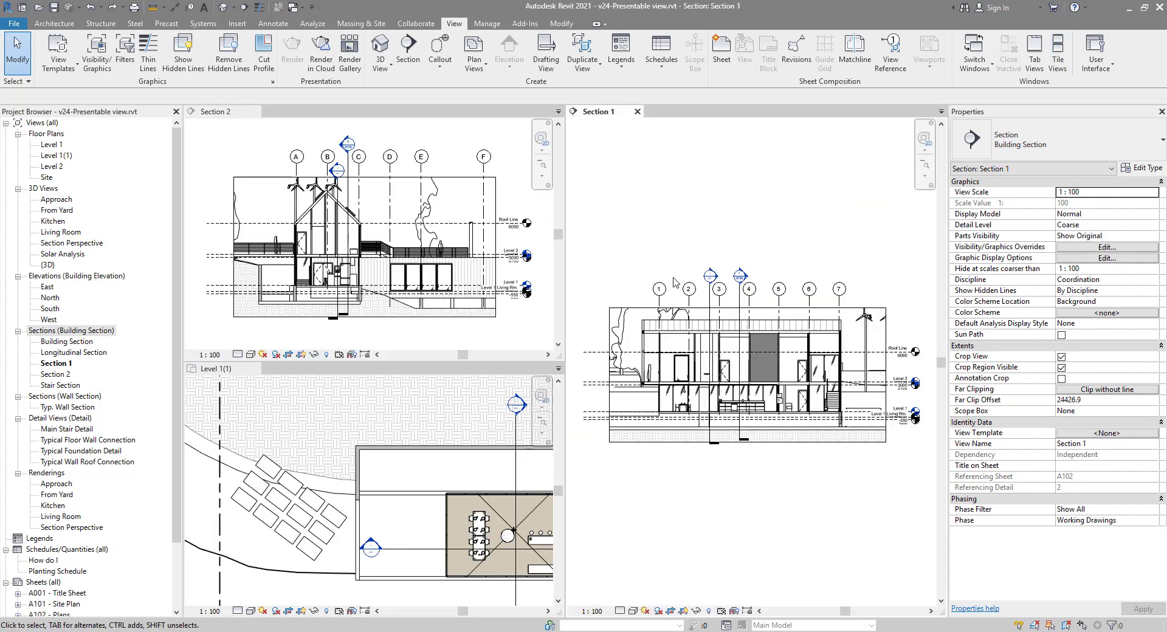
{"action": "middle_click", "coordinate": [432, 434]}
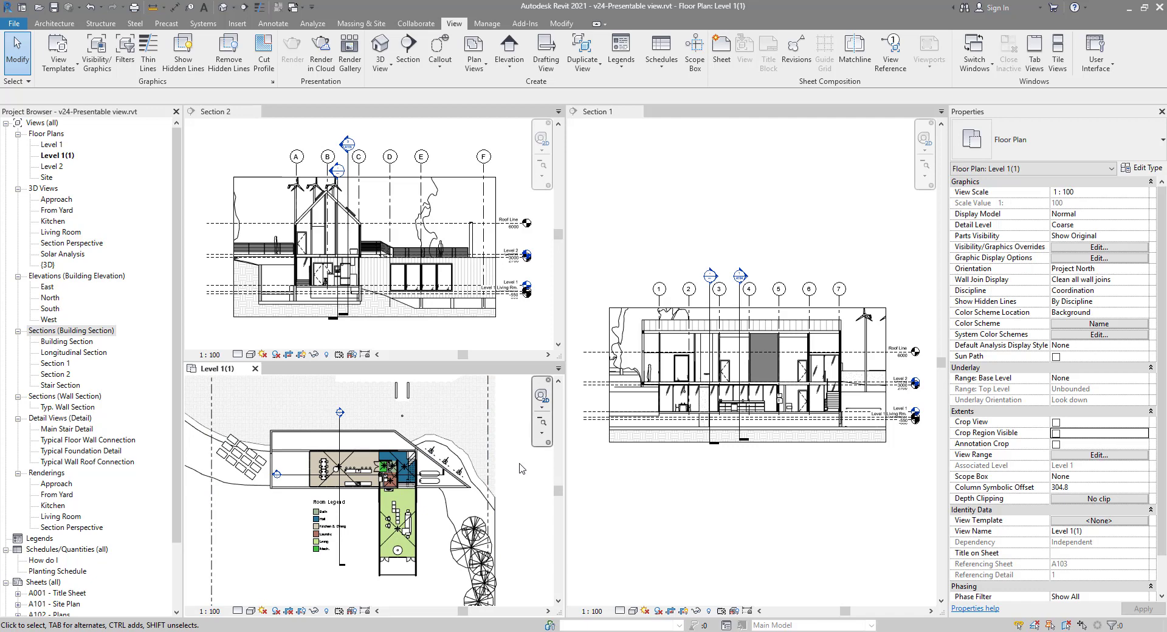
Check Crop View and Crop Region Visible for Level 1(1), then select its crop boundary
{"action": "scroll", "coordinate": [515, 450], "scroll_direction": "down", "scroll_amount": 3}
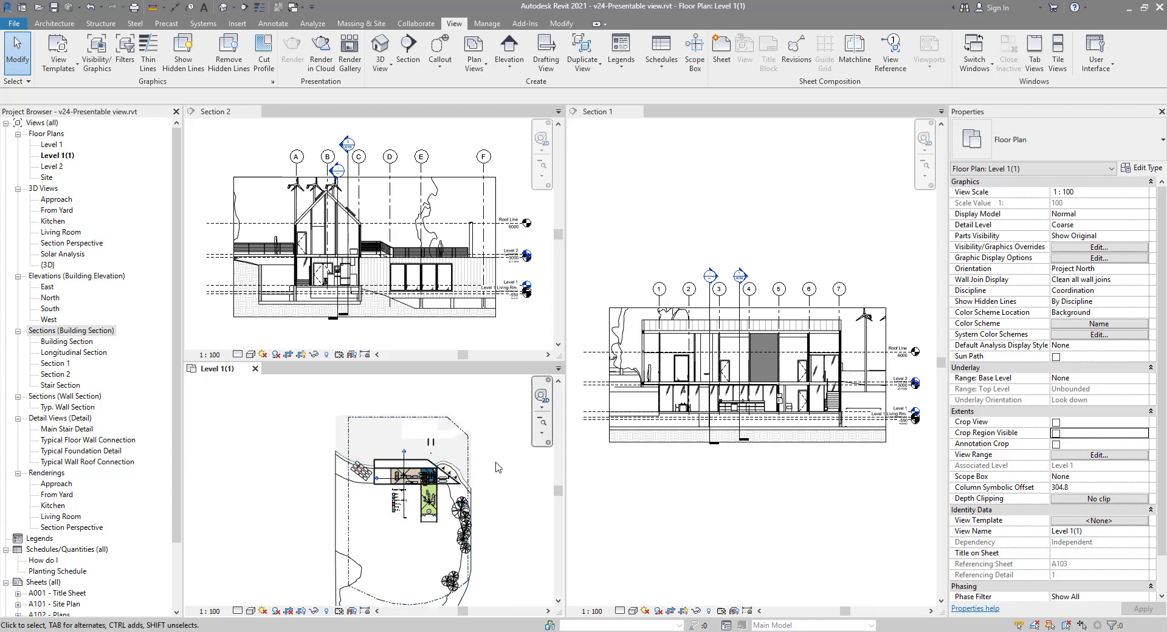
{"action": "left_click", "coordinate": [1056, 423]}
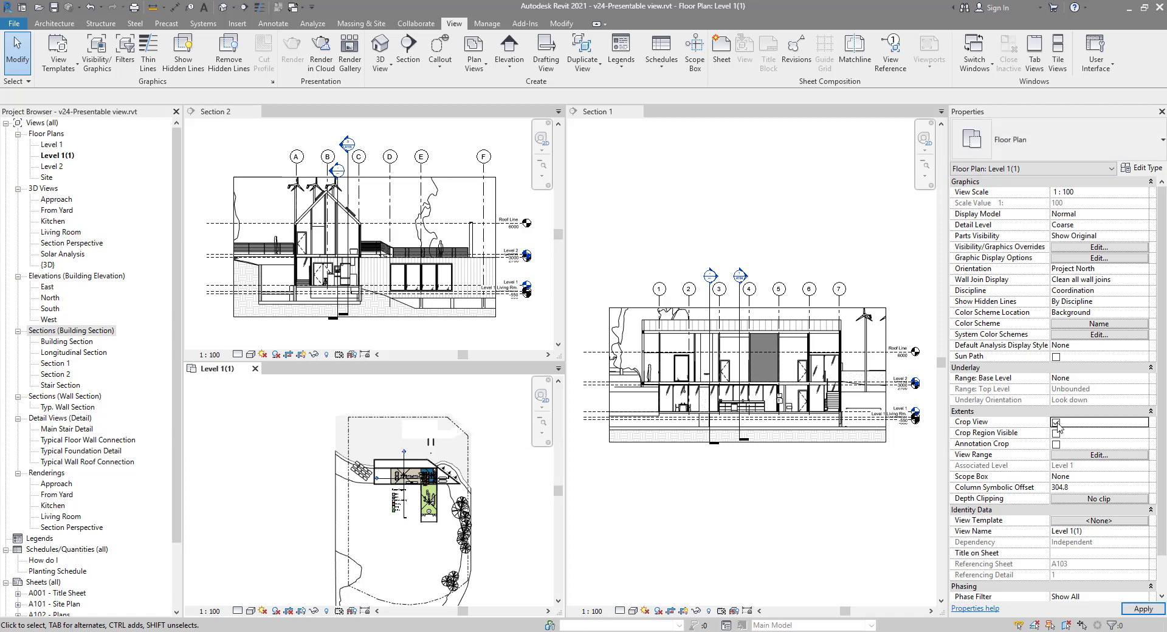
{"action": "left_click", "coordinate": [1056, 433]}
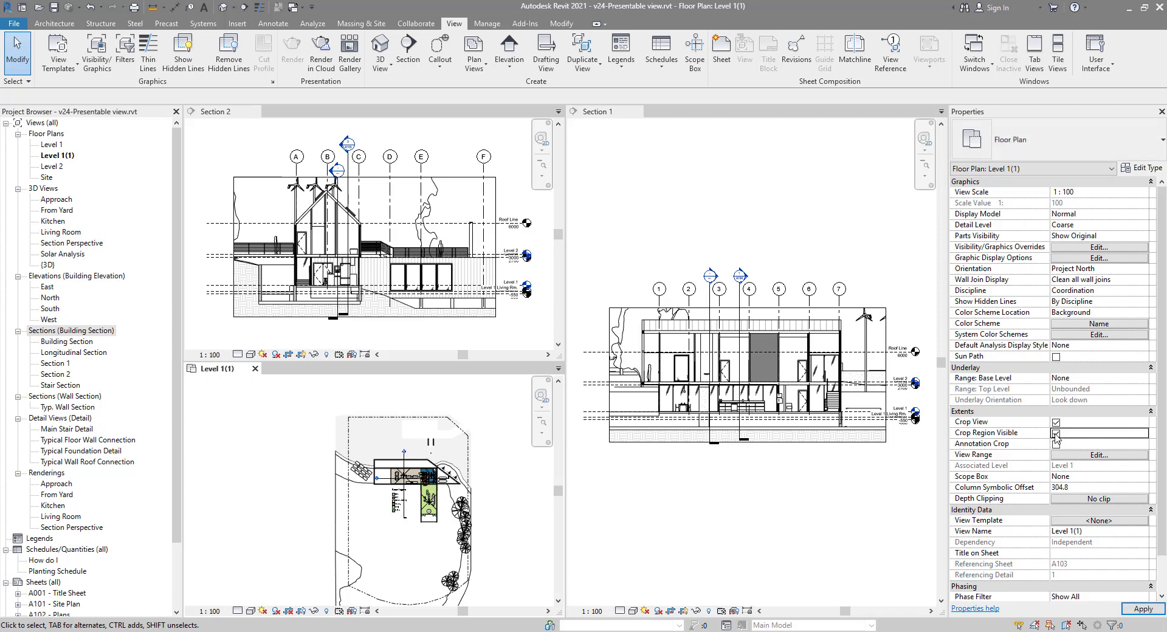
{"action": "left_click", "coordinate": [462, 402]}
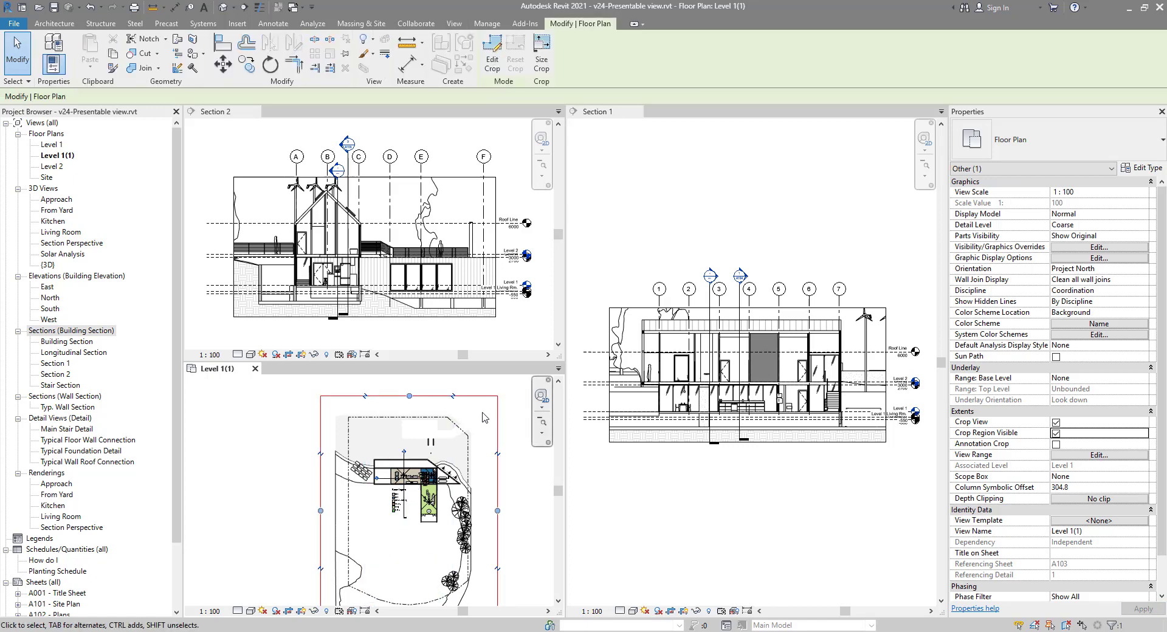
{"action": "scroll", "coordinate": [484, 418], "scroll_direction": "up", "scroll_amount": 3}
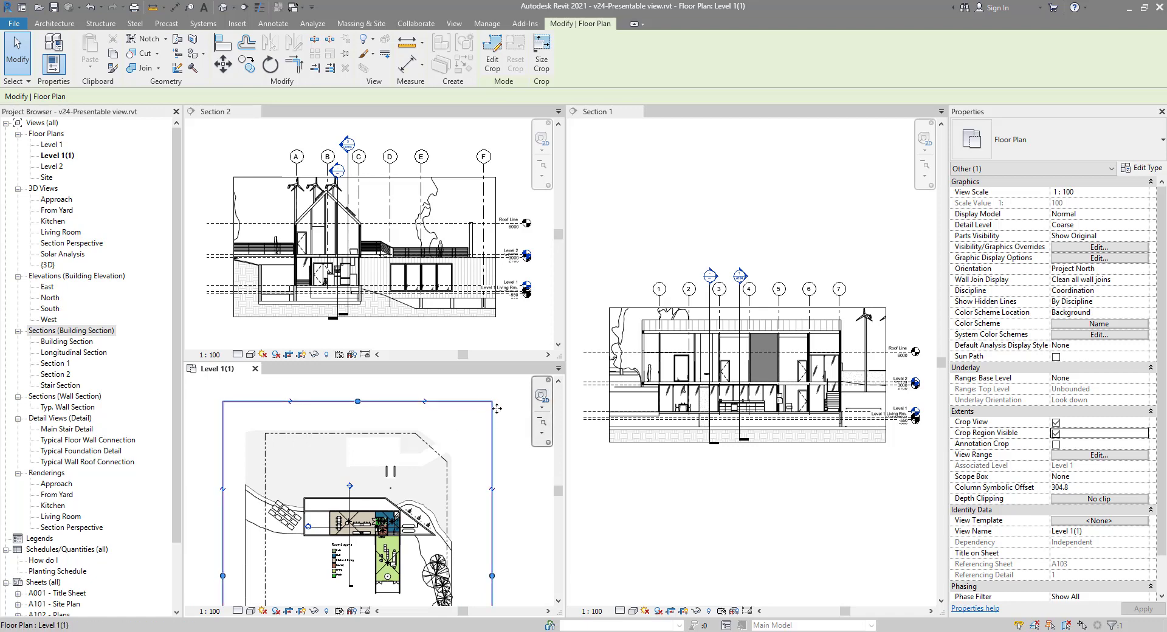
Rotate the selected Level 1(1) crop region by 22.5 degrees
{"action": "left_click", "coordinate": [612, 123]}
{"action": "middle_click_drag", "start_coordinate": [705, 319], "coordinate": [686, 327]}
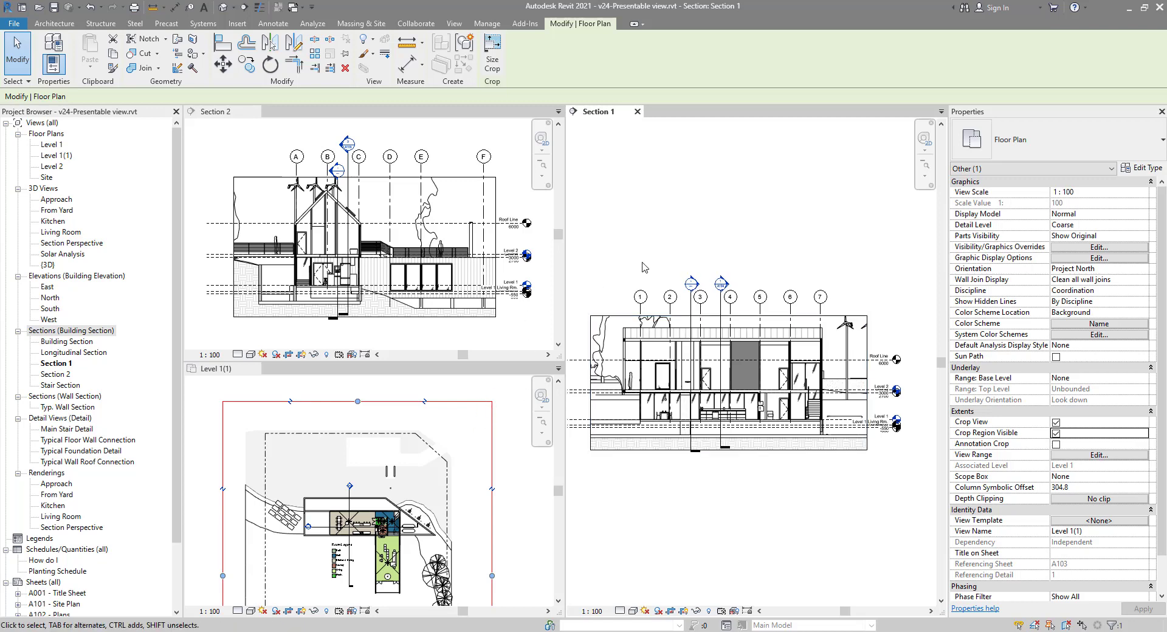
{"action": "middle_click_drag", "start_coordinate": [676, 254], "coordinate": [685, 265]}
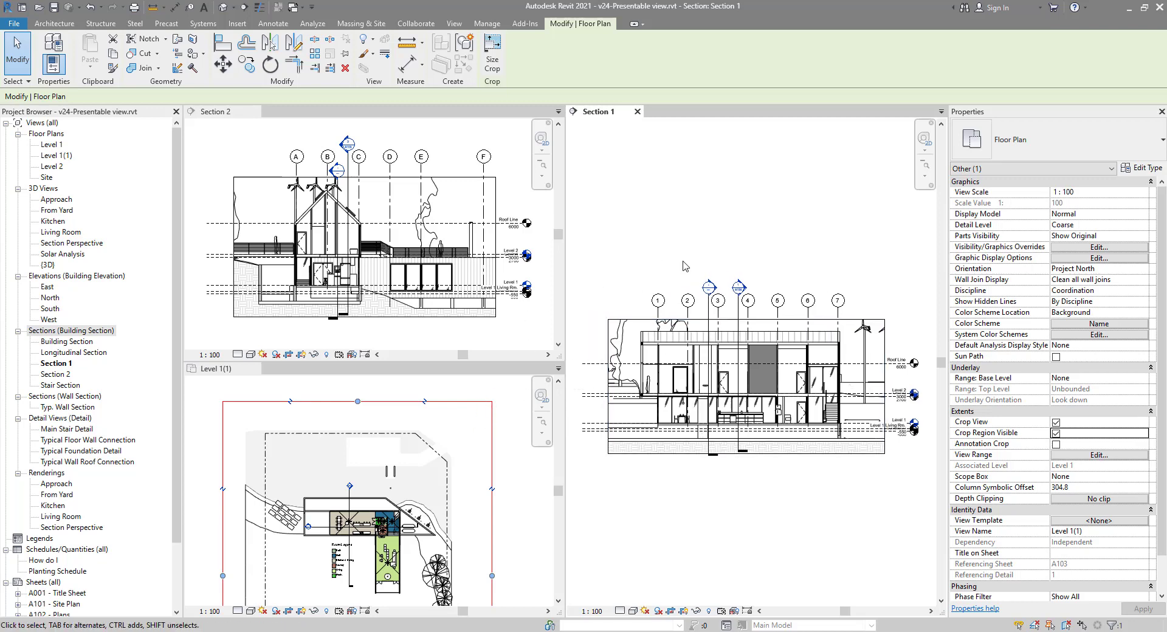
{"action": "left_click", "coordinate": [272, 71]}
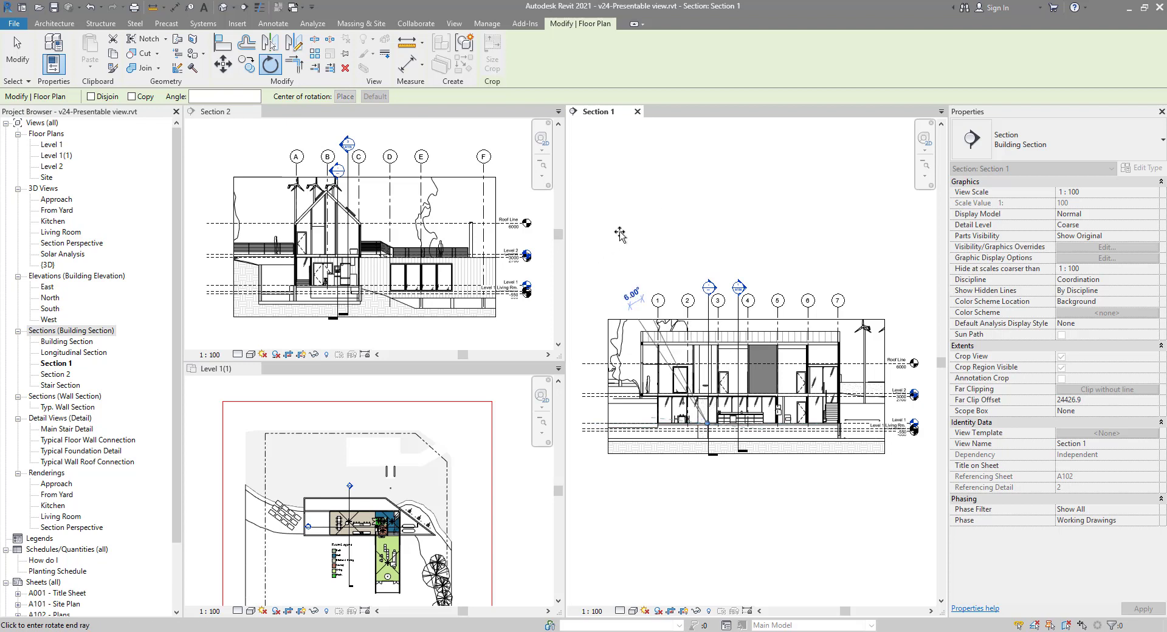
{"action": "left_click", "coordinate": [630, 306]}
{"action": "type", "text": "22.5"}
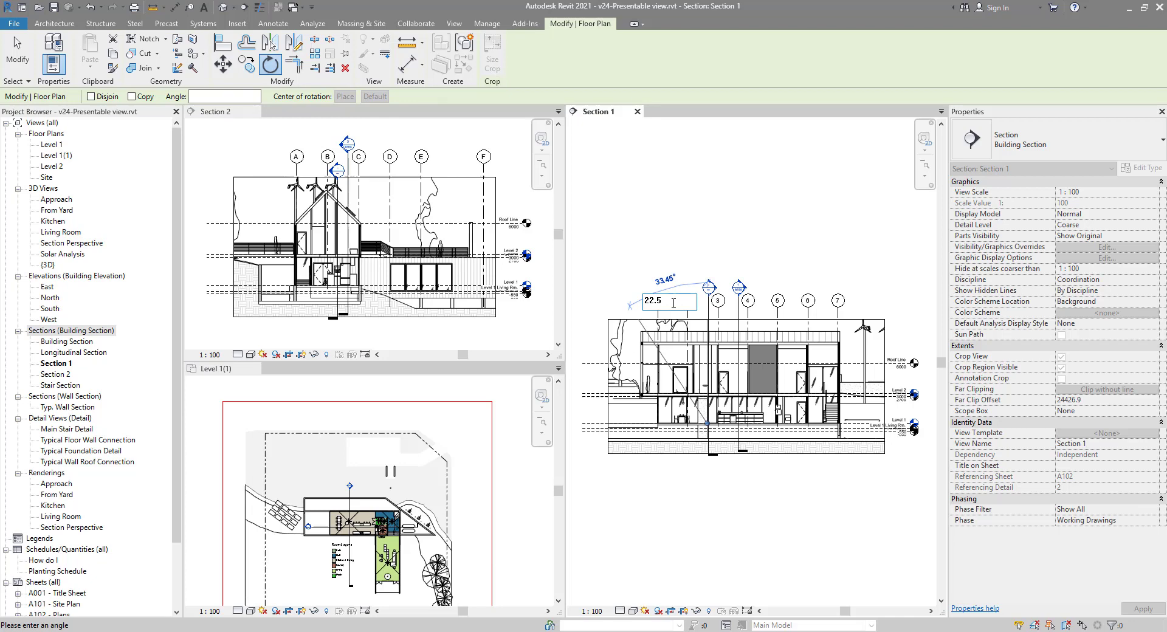
{"action": "key", "text": "Return"}
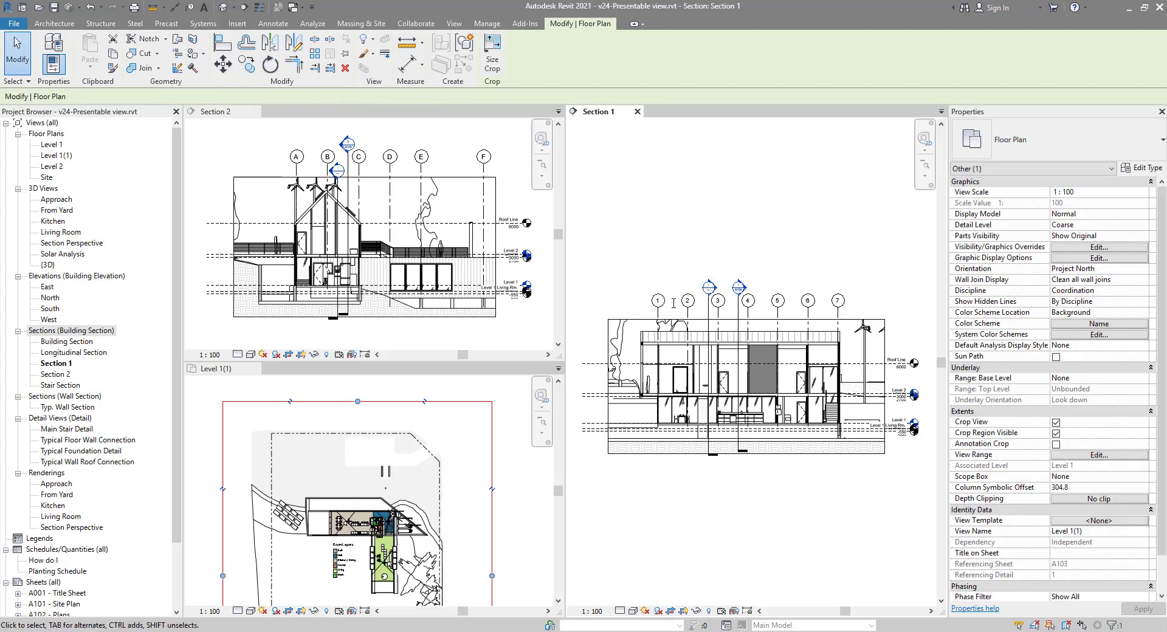
Switch between Level 1(1) and Section 1, zooming the plan to review the rotated crop
{"action": "left_click", "coordinate": [403, 538]}
{"action": "scroll", "coordinate": [367, 546], "scroll_direction": "up", "scroll_amount": 5}
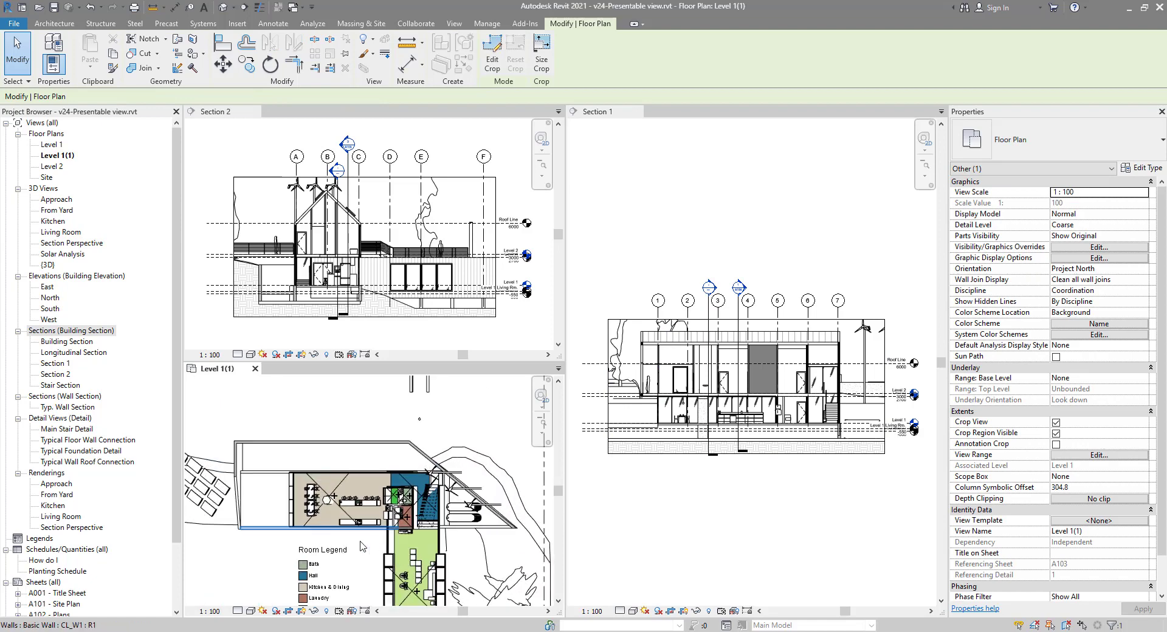
{"action": "scroll", "coordinate": [366, 546], "scroll_direction": "down", "scroll_amount": 3}
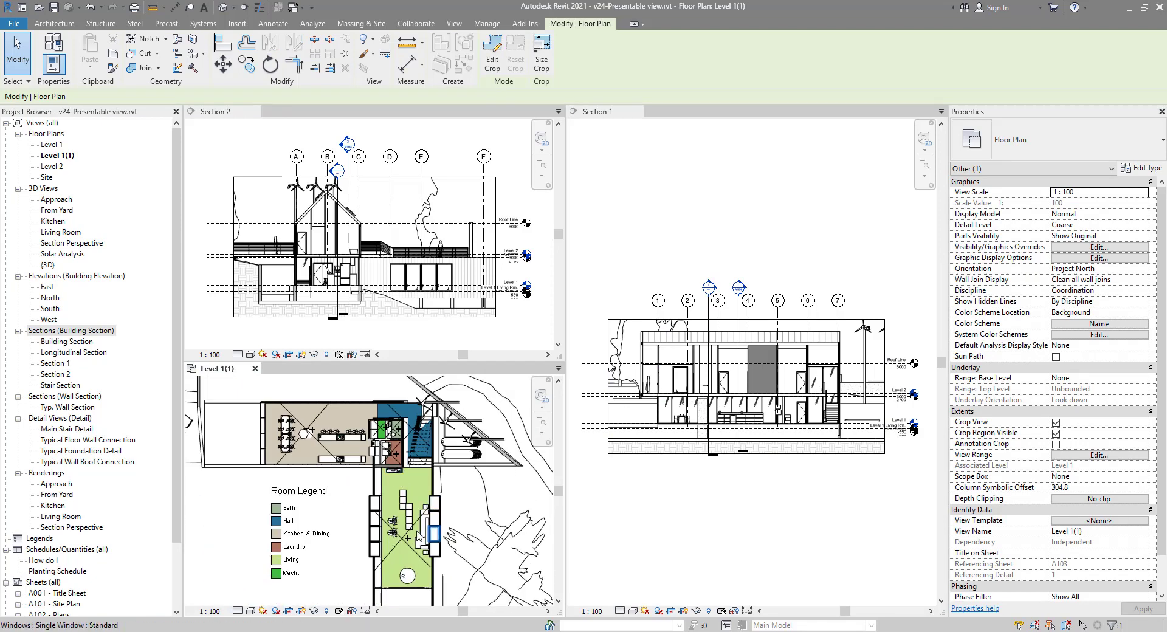
{"action": "scroll", "coordinate": [429, 513], "scroll_direction": "up", "scroll_amount": 2}
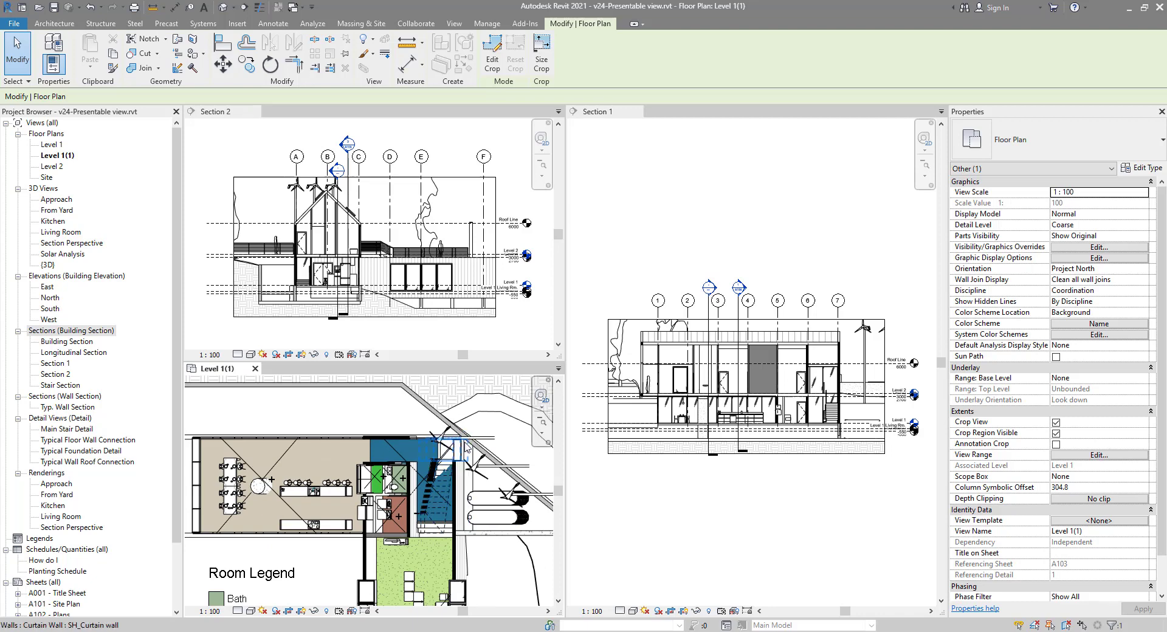
{"action": "scroll", "coordinate": [467, 449], "scroll_direction": "down", "scroll_amount": 2}
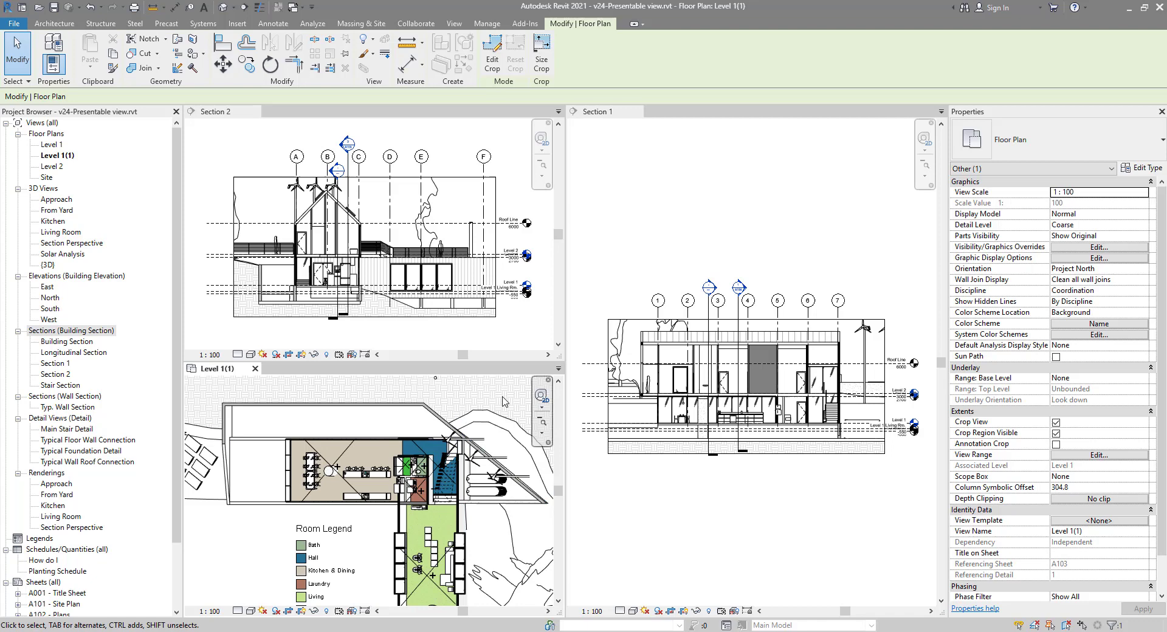
{"action": "key", "text": "ctrl+Tab"}
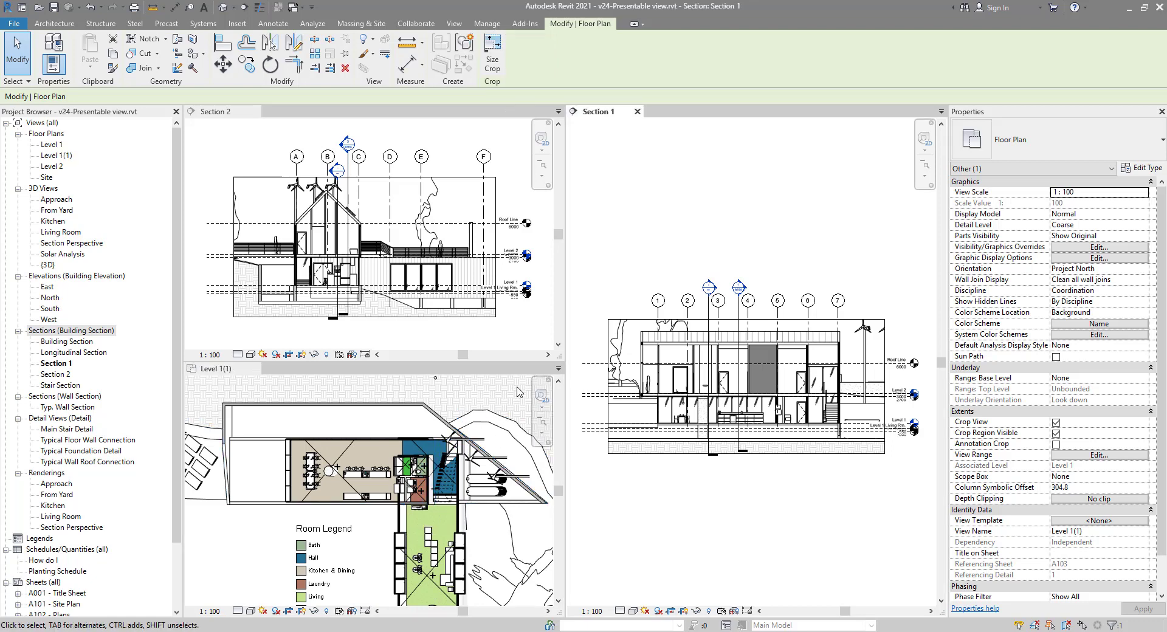
{"action": "left_click", "coordinate": [370, 513]}
{"action": "scroll", "coordinate": [365, 511], "scroll_direction": "down", "scroll_amount": 1}
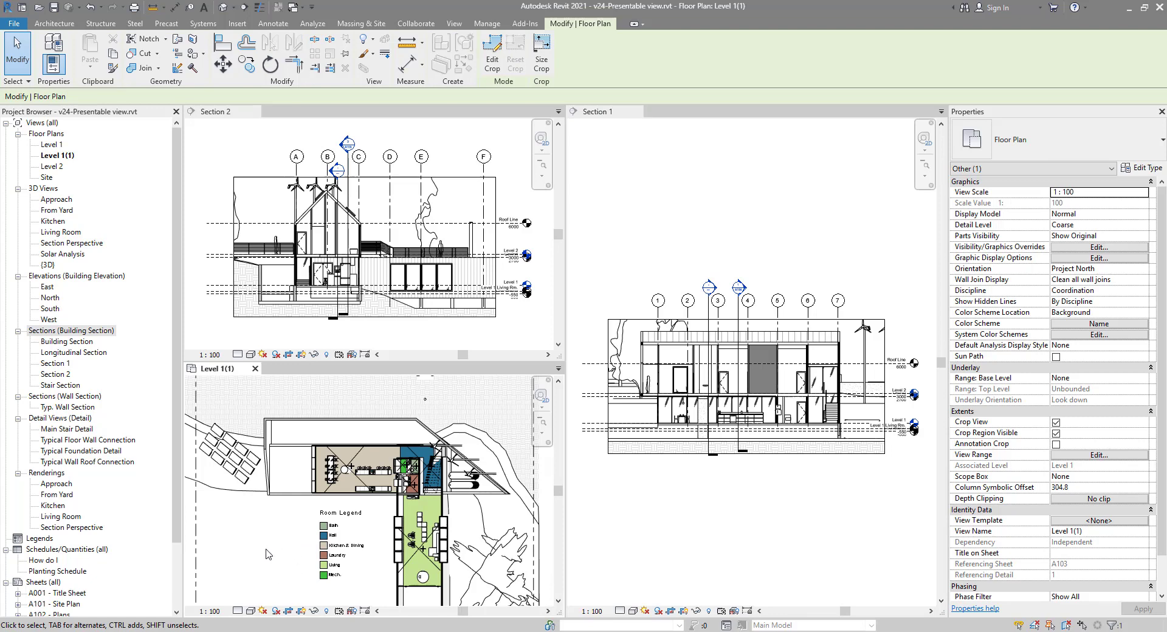
{"action": "left_click", "coordinate": [704, 192]}
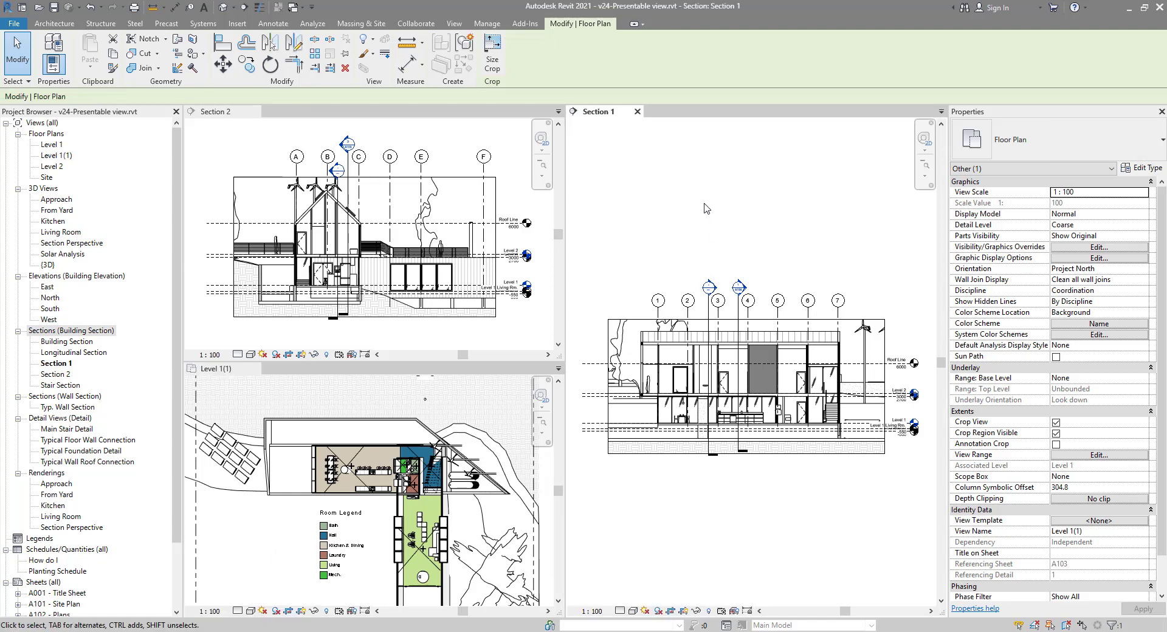
Undo the earlier Rotate, reselect the crop boundary, and rotate it 22.5 degrees again
{"action": "left_click", "coordinate": [101, 7]}
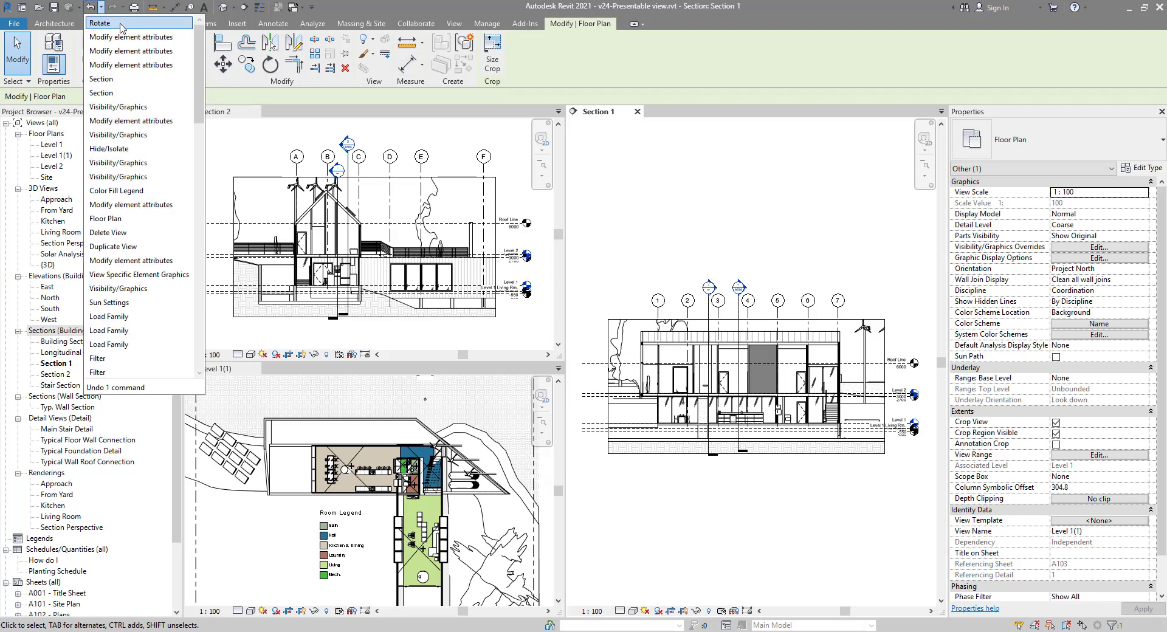
{"action": "left_click", "coordinate": [128, 24]}
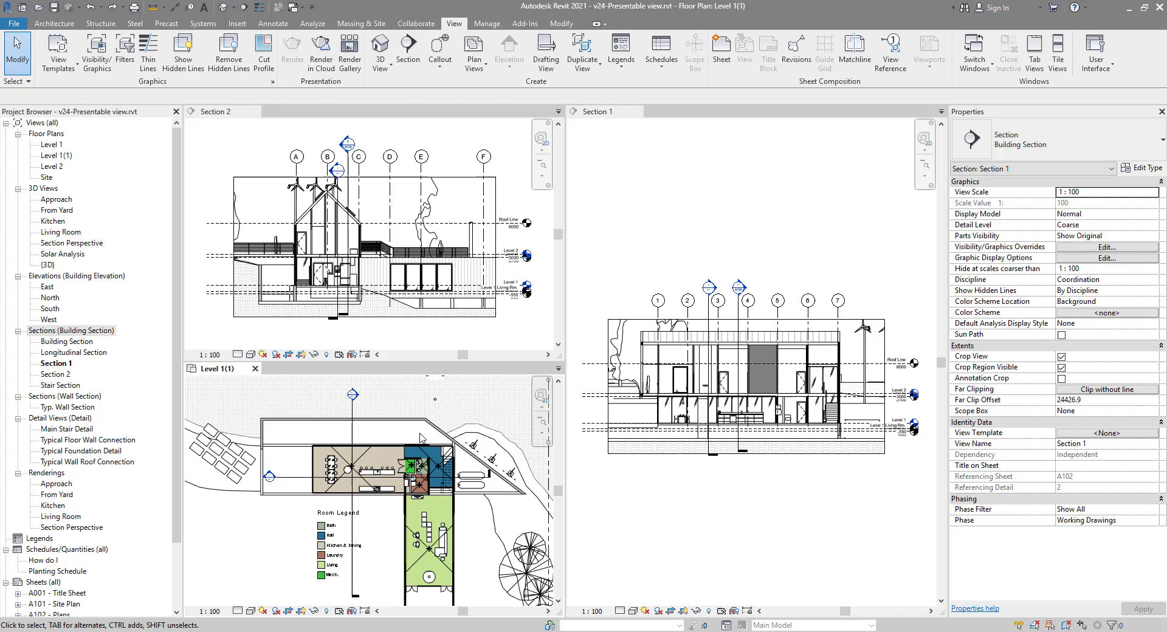
{"action": "left_click", "coordinate": [476, 429]}
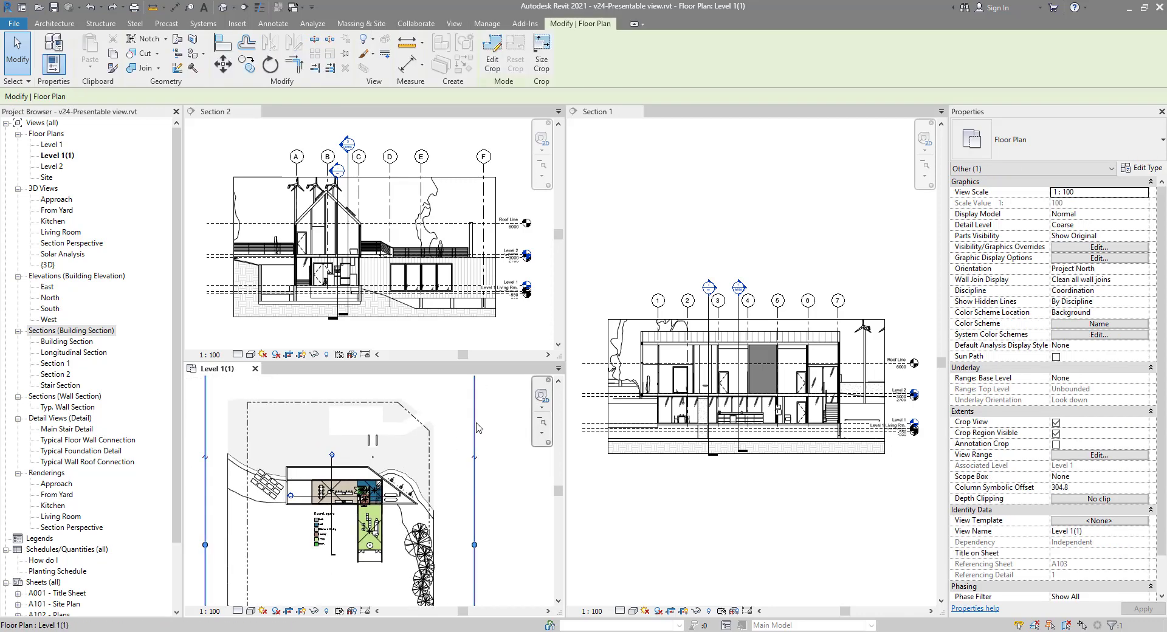
{"action": "left_click", "coordinate": [700, 225]}
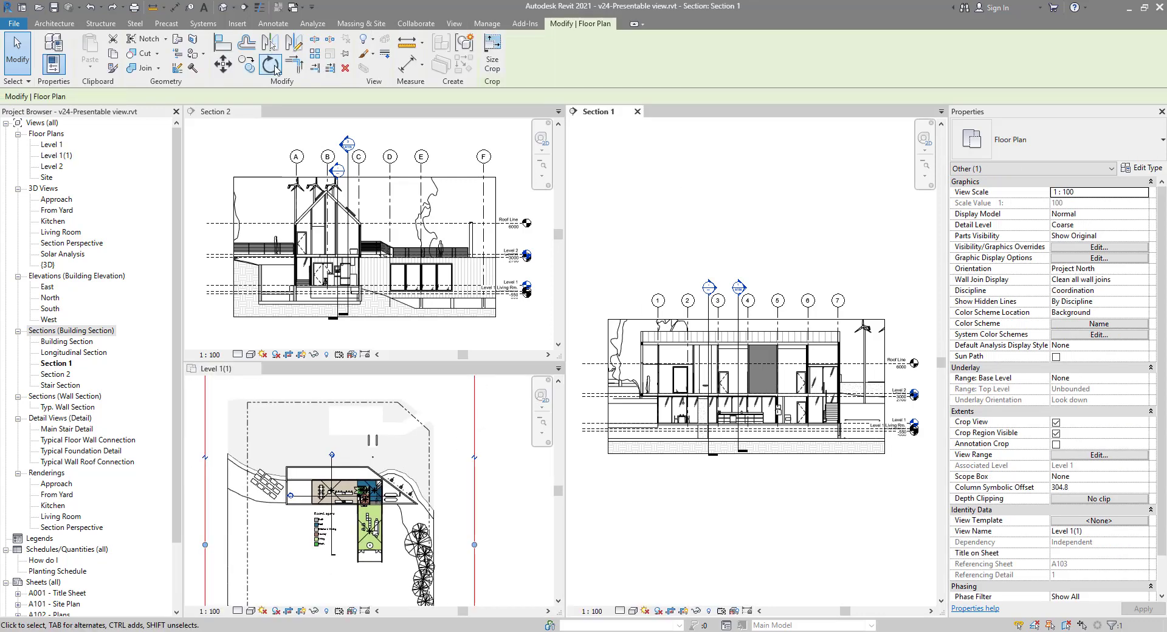
{"action": "left_click", "coordinate": [272, 64]}
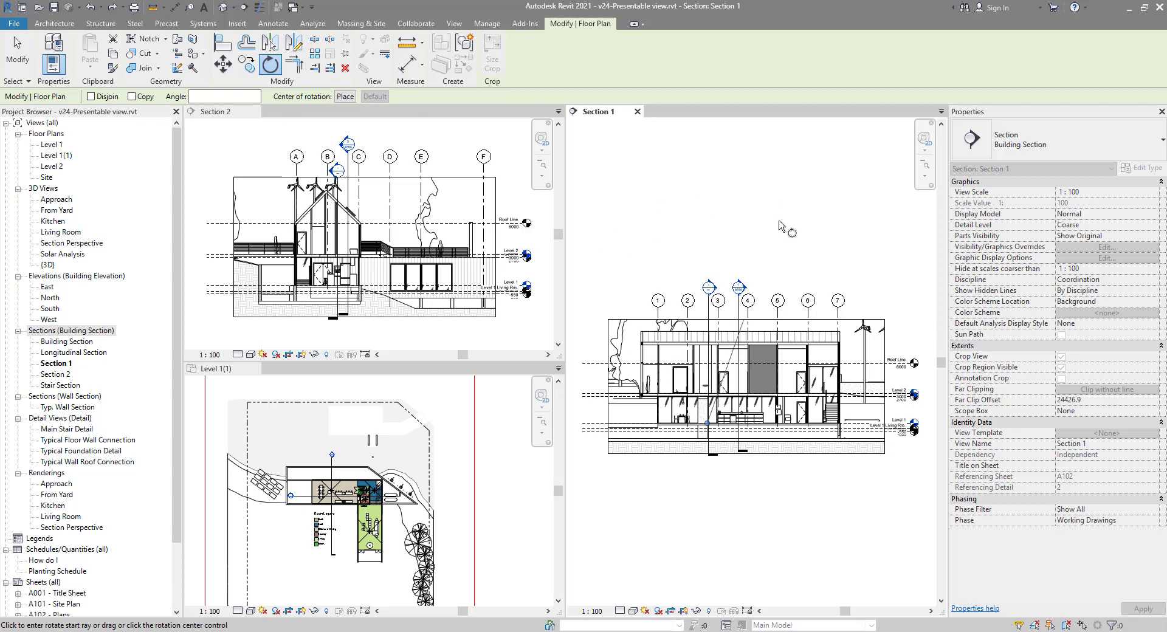
{"action": "left_click", "coordinate": [816, 227]}
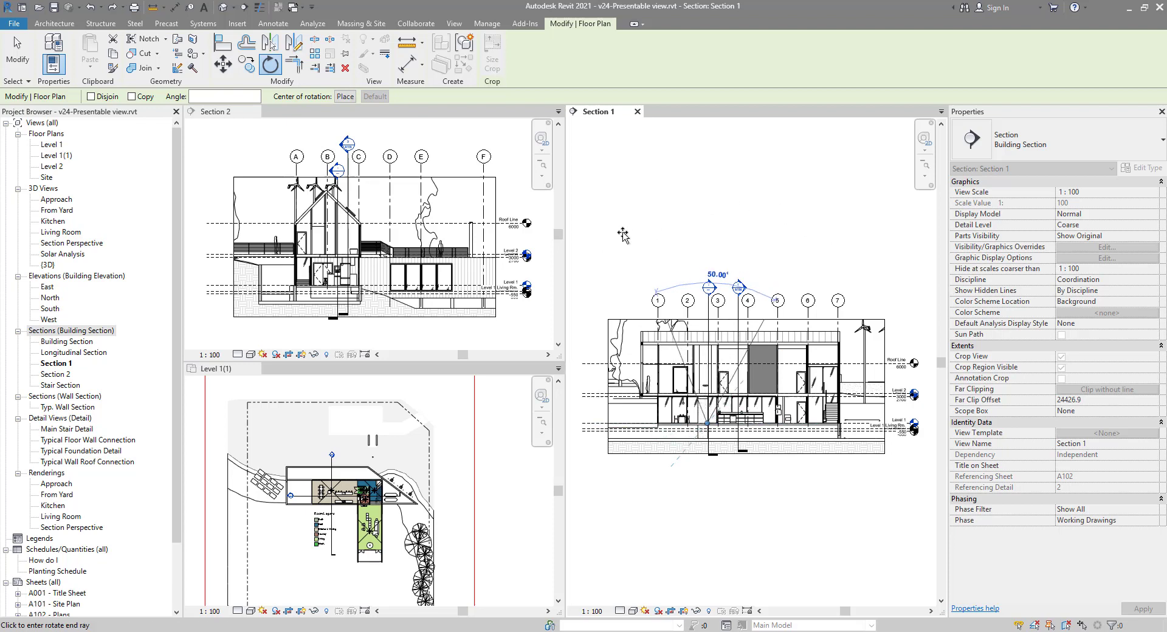
{"action": "type", "text": "22.5"}
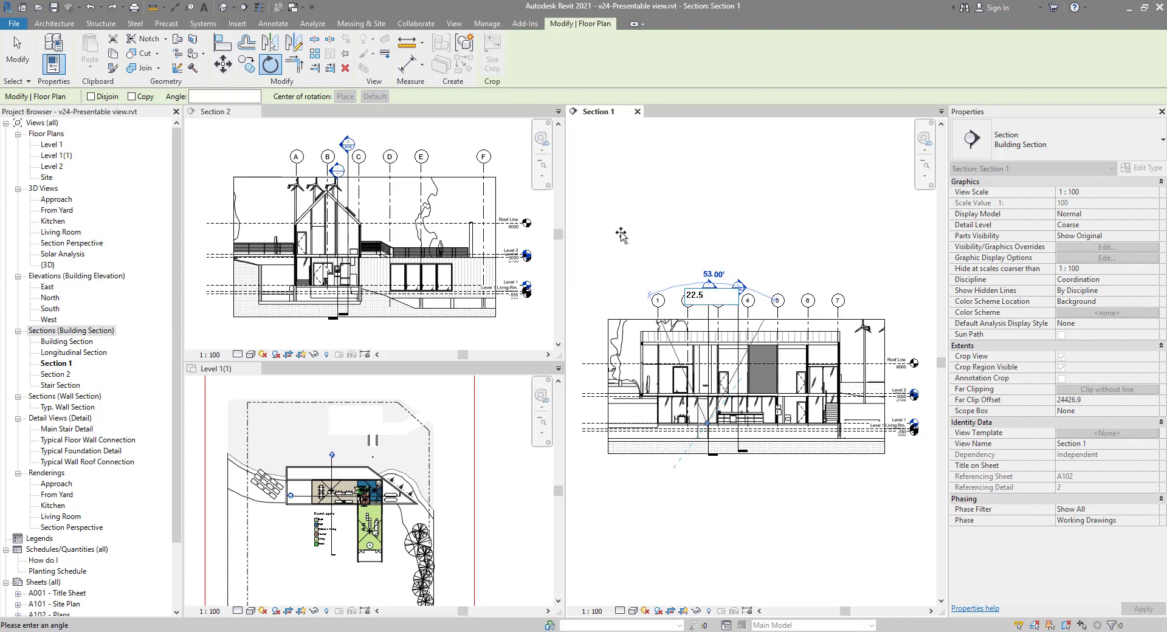
{"action": "key", "text": "Return"}
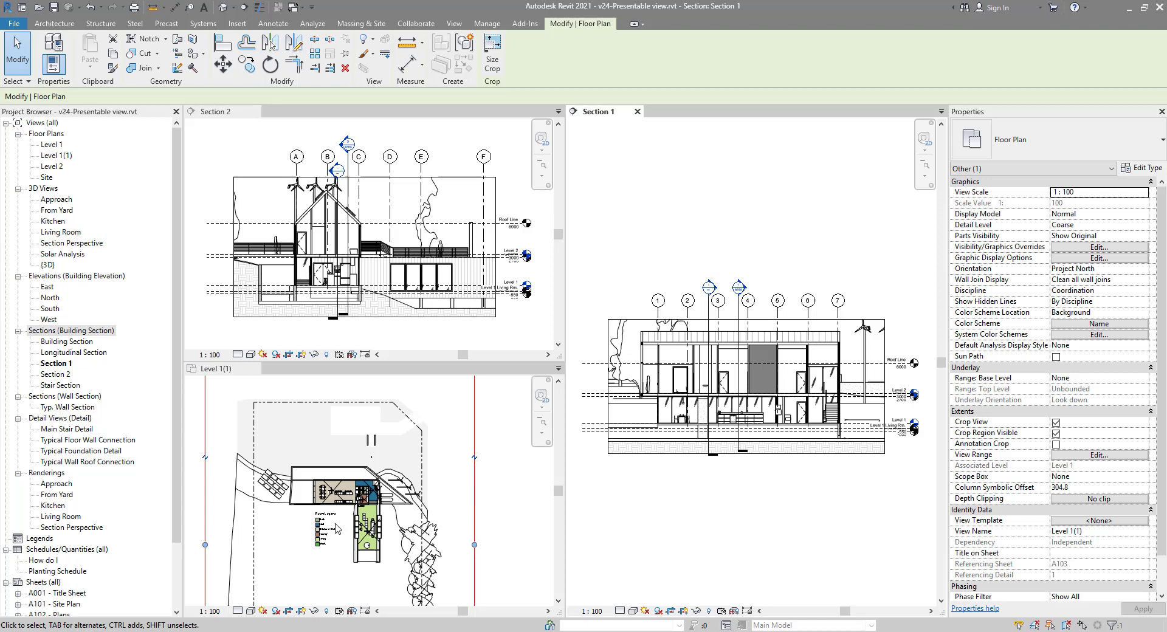
{"action": "left_click", "coordinate": [336, 529]}
{"action": "scroll", "coordinate": [322, 523], "scroll_direction": "up", "scroll_amount": 5}
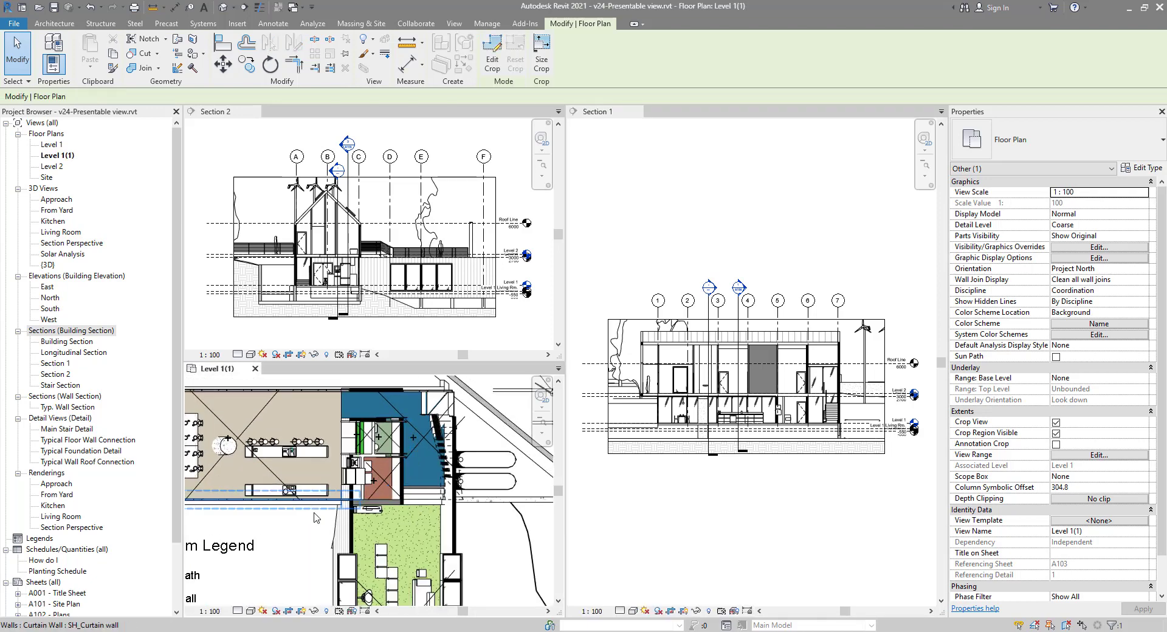
{"action": "middle_click_drag", "start_coordinate": [315, 518], "coordinate": [364, 465]}
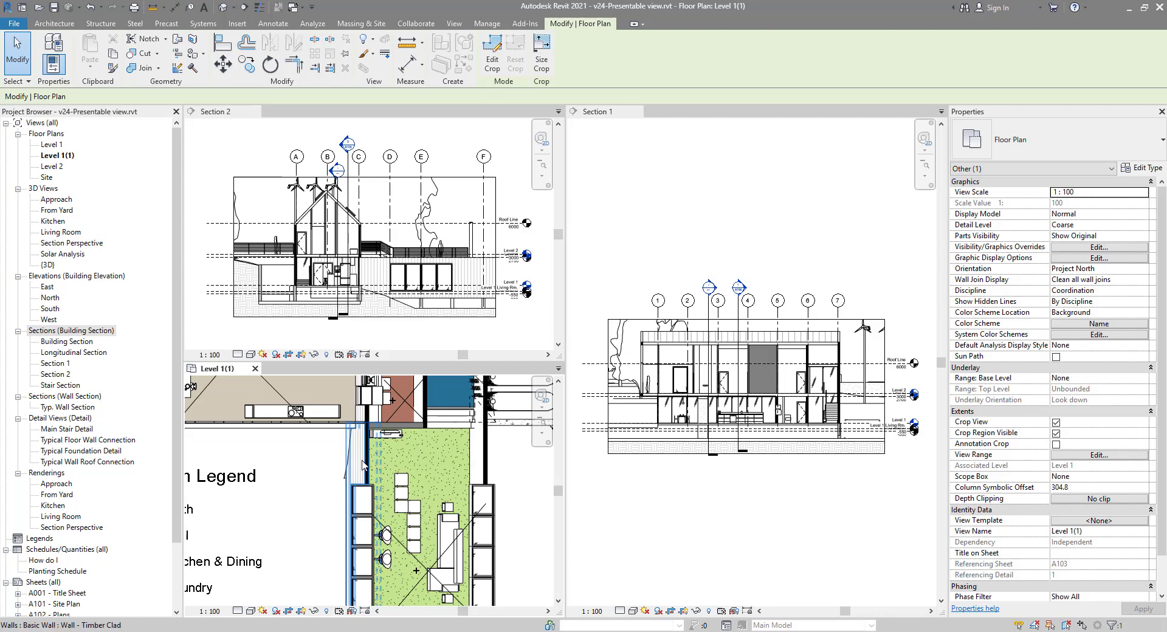
{"action": "left_click", "coordinate": [364, 466]}
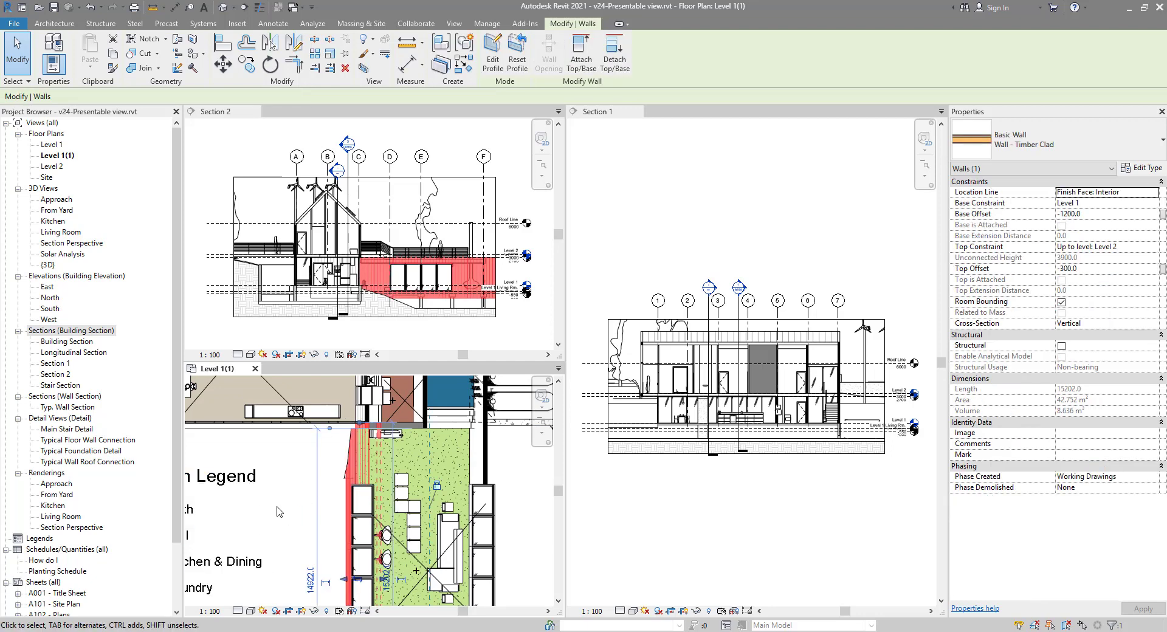
{"action": "key", "text": "Escape"}
{"action": "scroll", "coordinate": [286, 513], "scroll_direction": "down", "scroll_amount": 3}
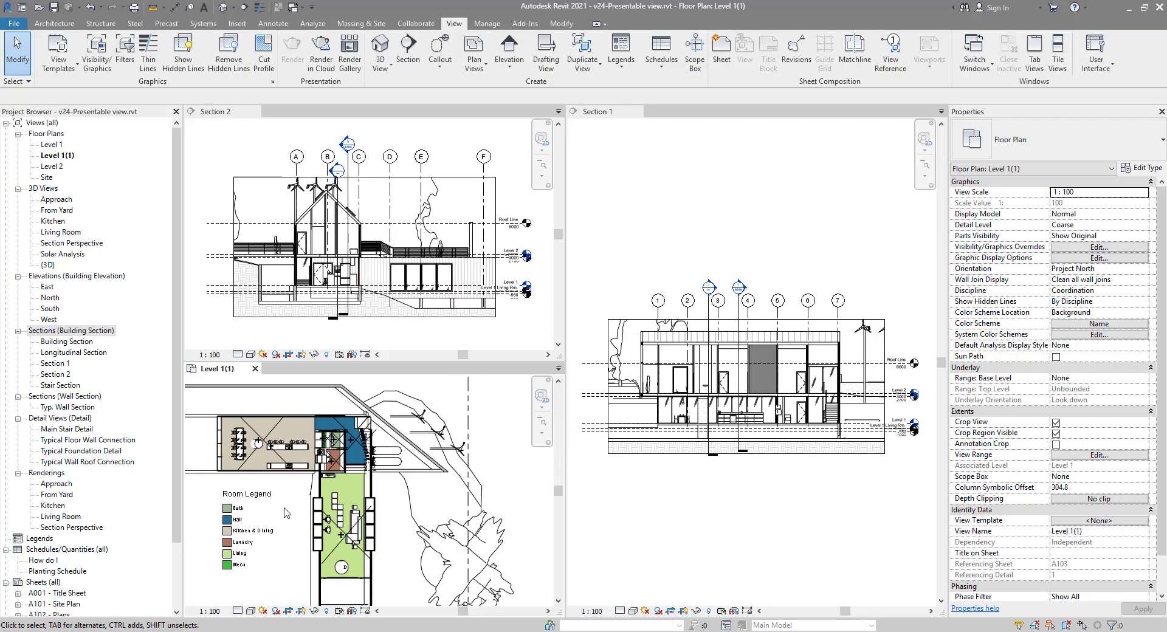
{"action": "scroll", "coordinate": [285, 512], "scroll_direction": "down", "scroll_amount": 5}
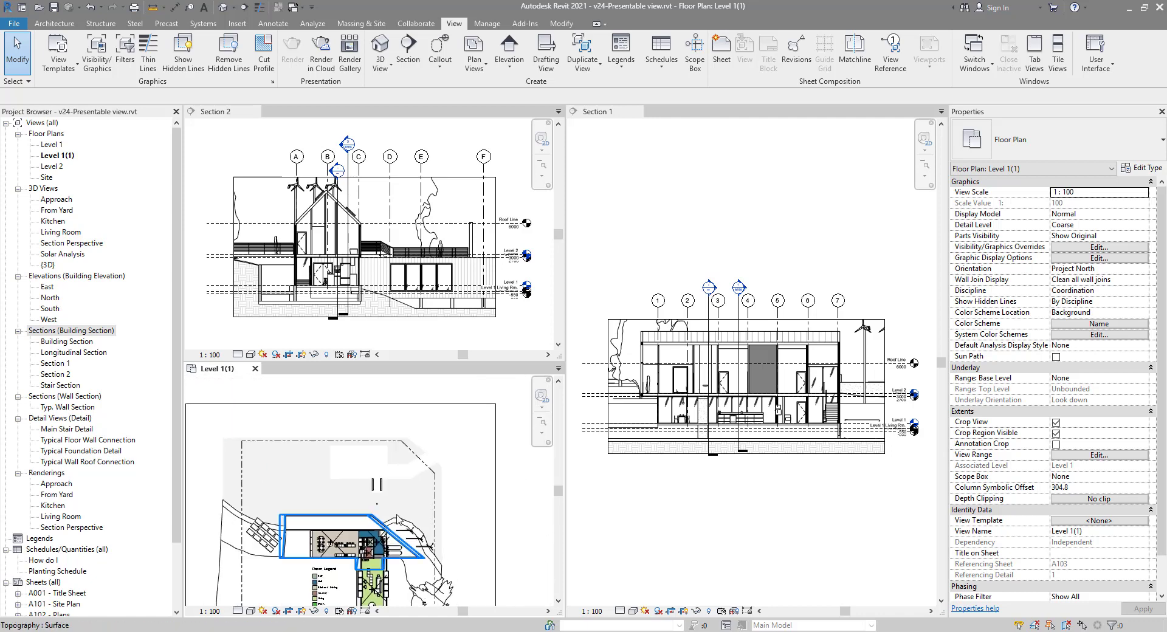
{"action": "left_click", "coordinate": [425, 412]}
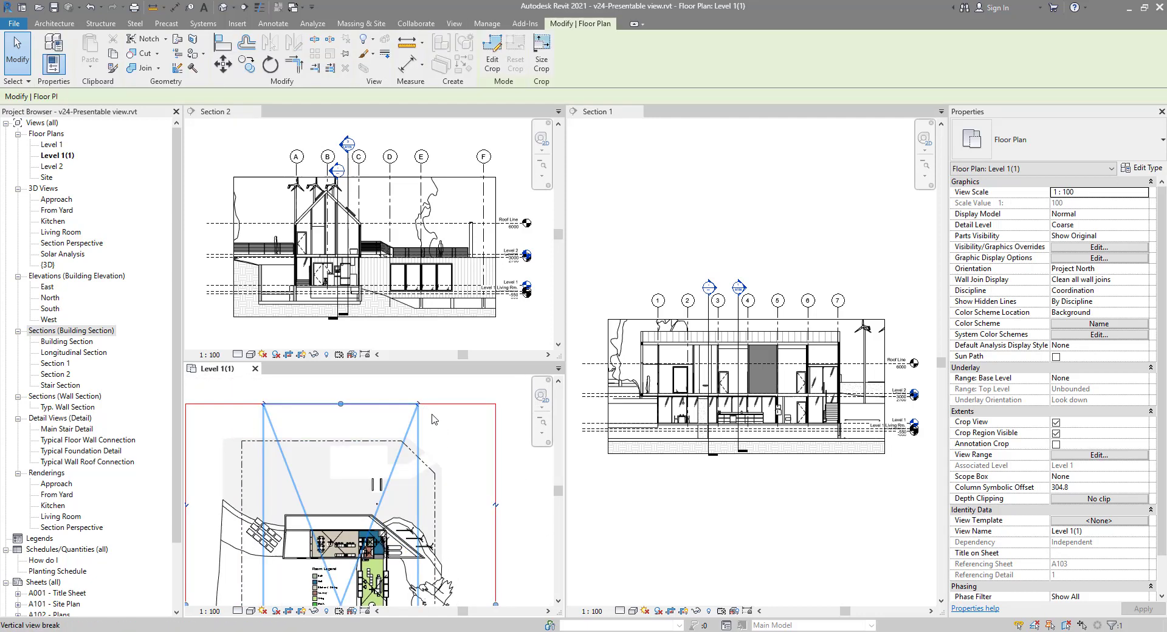
Rotate the Level 1(1) crop region a further 22.5 degrees, then reactivate the Level 1(1) view
{"action": "left_click", "coordinate": [231, 117]}
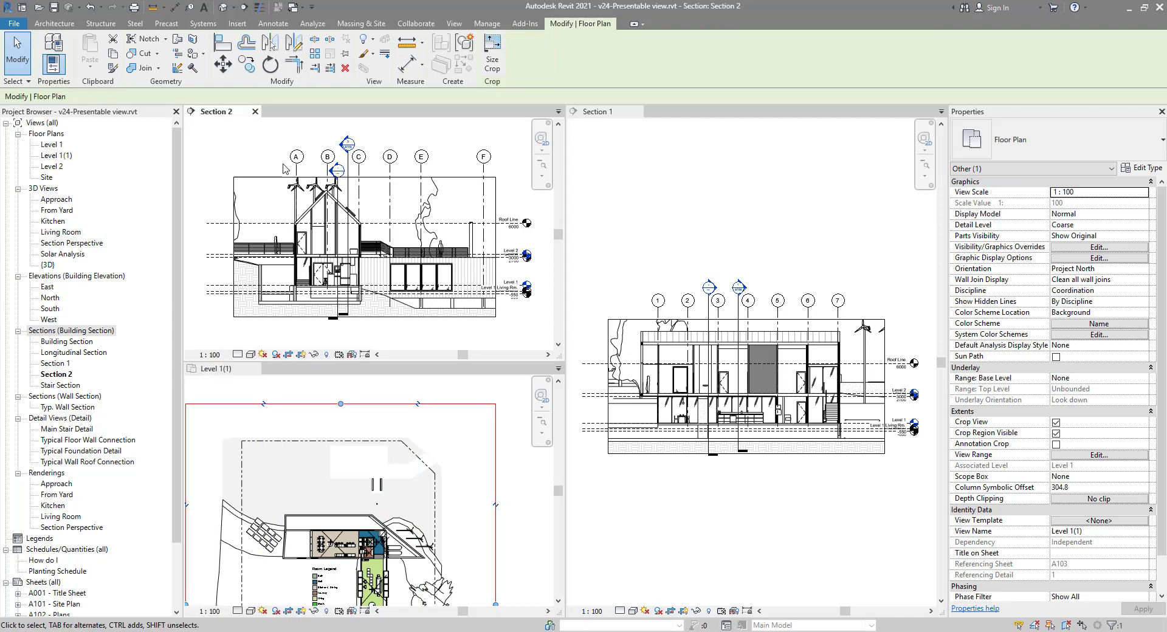
{"action": "left_click", "coordinate": [270, 63]}
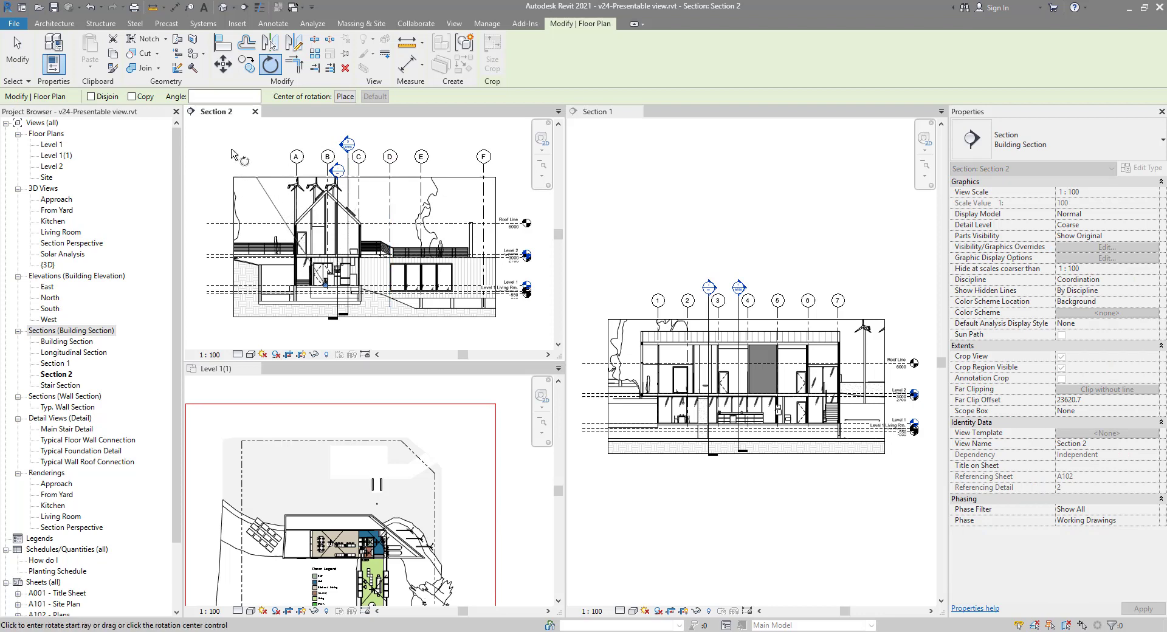
{"action": "left_click", "coordinate": [225, 184]}
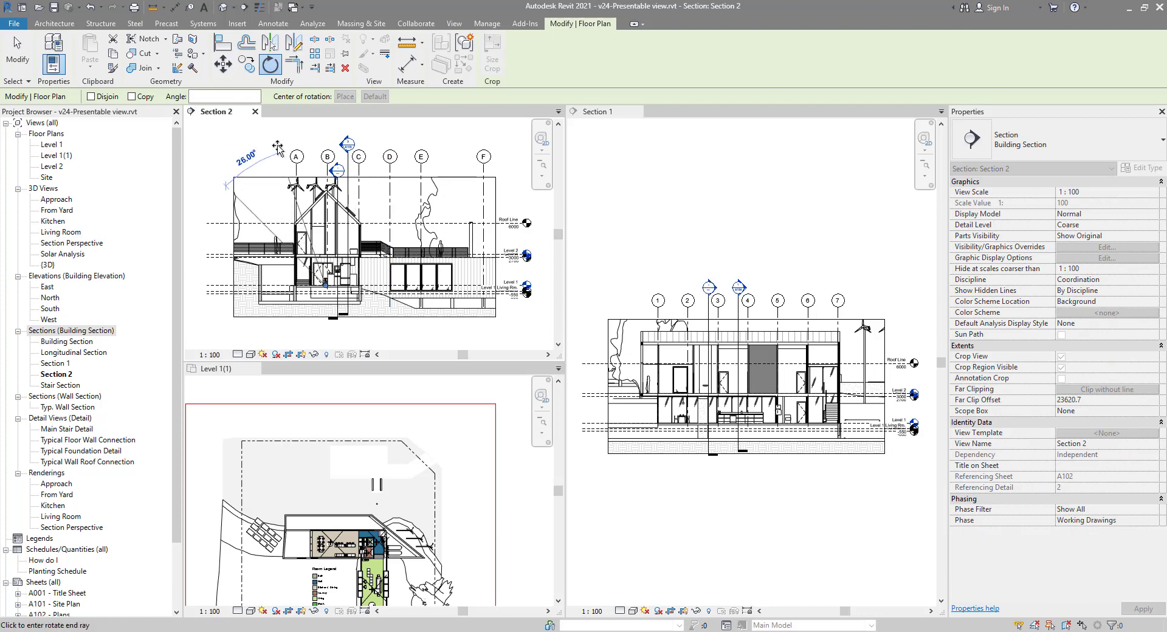
{"action": "type", "text": "22"}
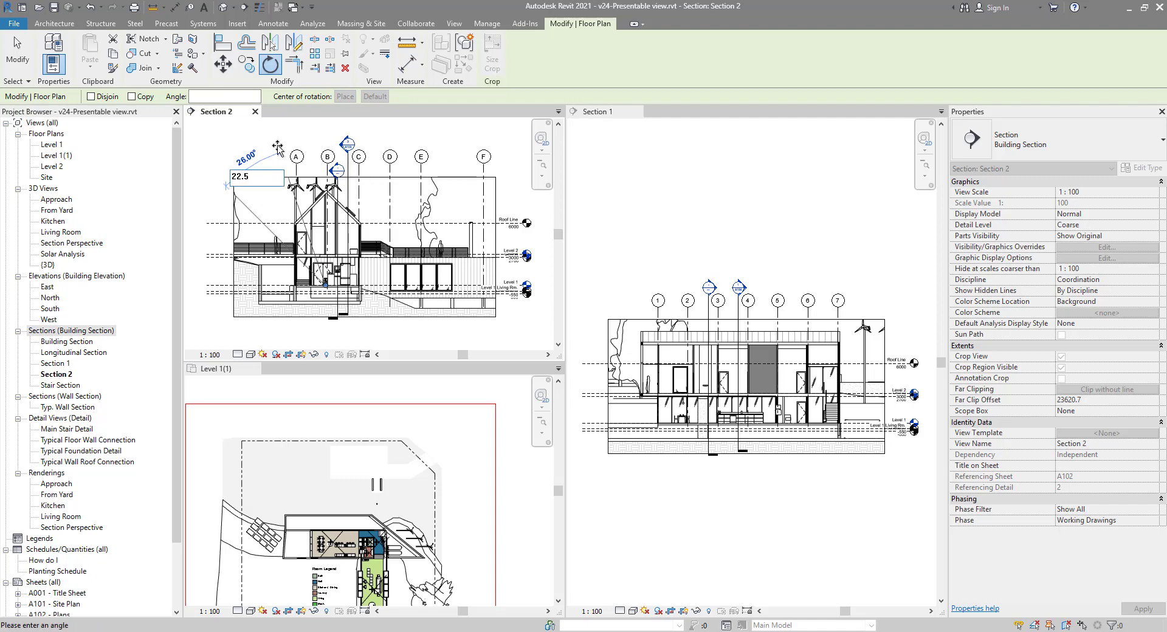
{"action": "type", "text": ".5"}
{"action": "key", "text": "Return"}
{"action": "left_click", "coordinate": [381, 511]}
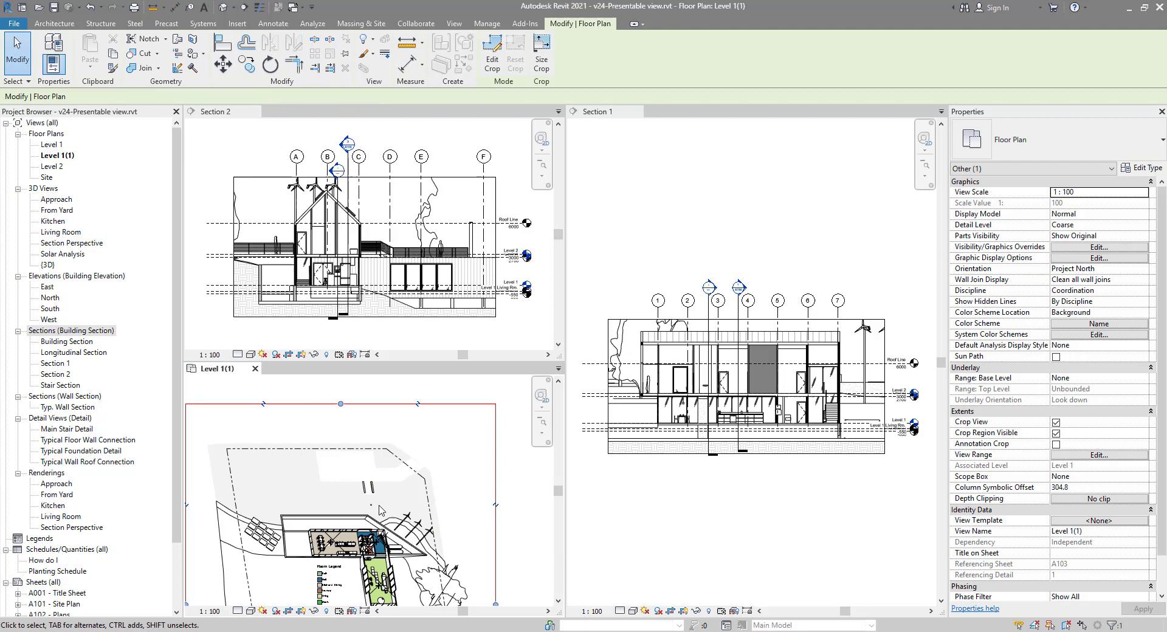
Zoom the Level 1(1) plan in and back out, then make Section 2 active
{"action": "scroll", "coordinate": [341, 517], "scroll_direction": "up", "scroll_amount": 5}
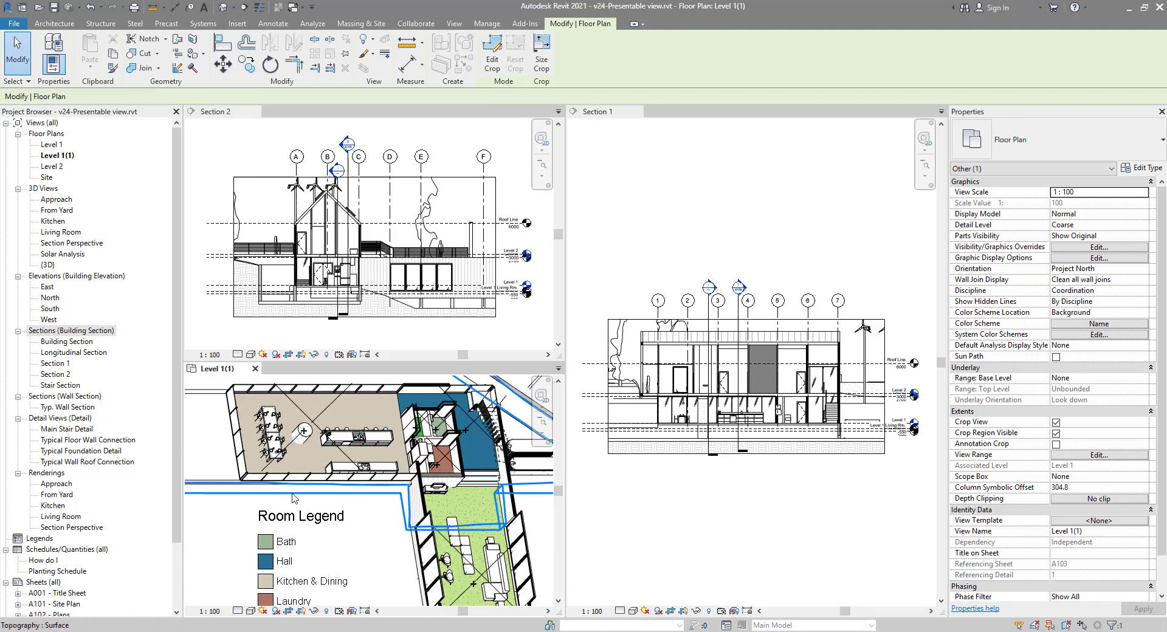
{"action": "scroll", "coordinate": [260, 512], "scroll_direction": "down", "scroll_amount": 4}
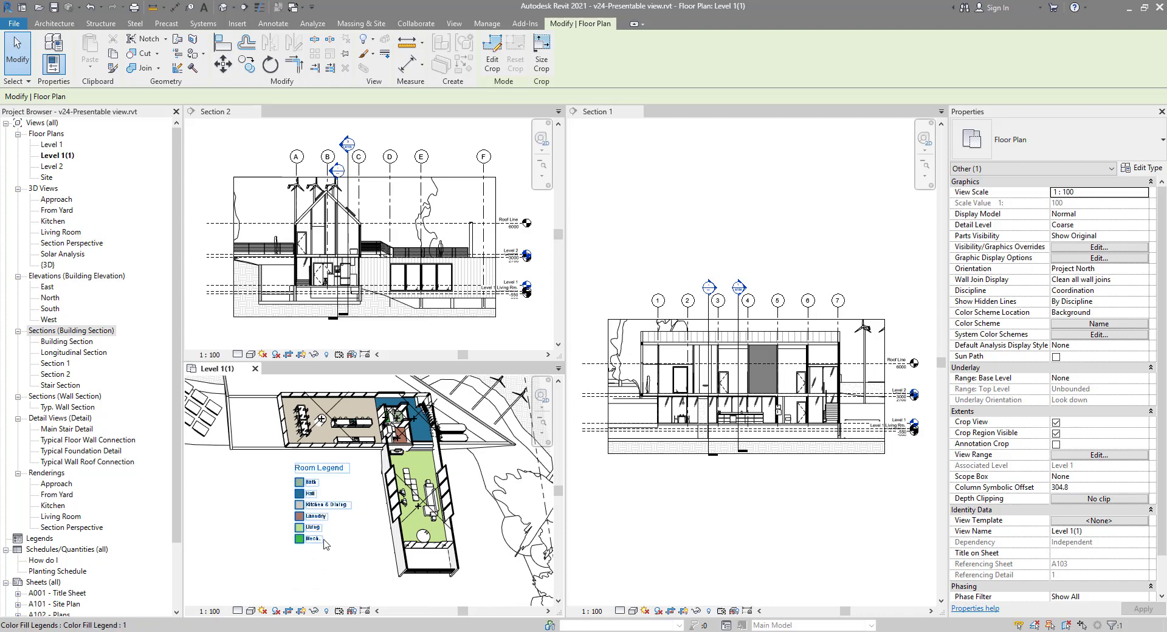
{"action": "left_click", "coordinate": [252, 133]}
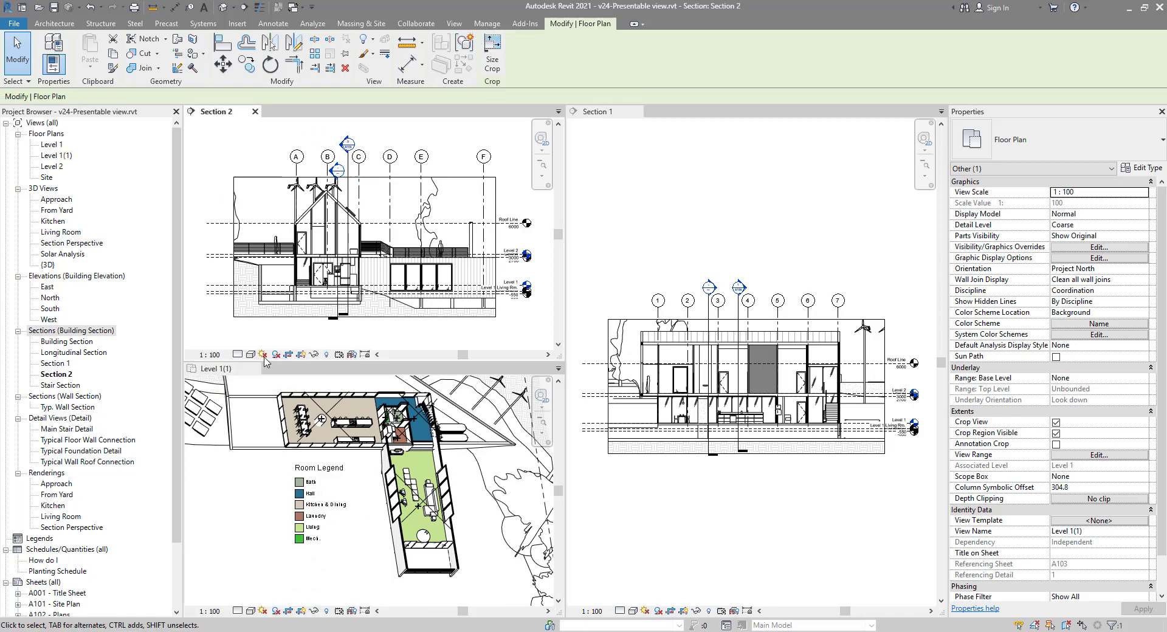
Switch to tabbed views and zoom the Level 1(1) plan to show the whole site
{"action": "left_click", "coordinate": [453, 24]}
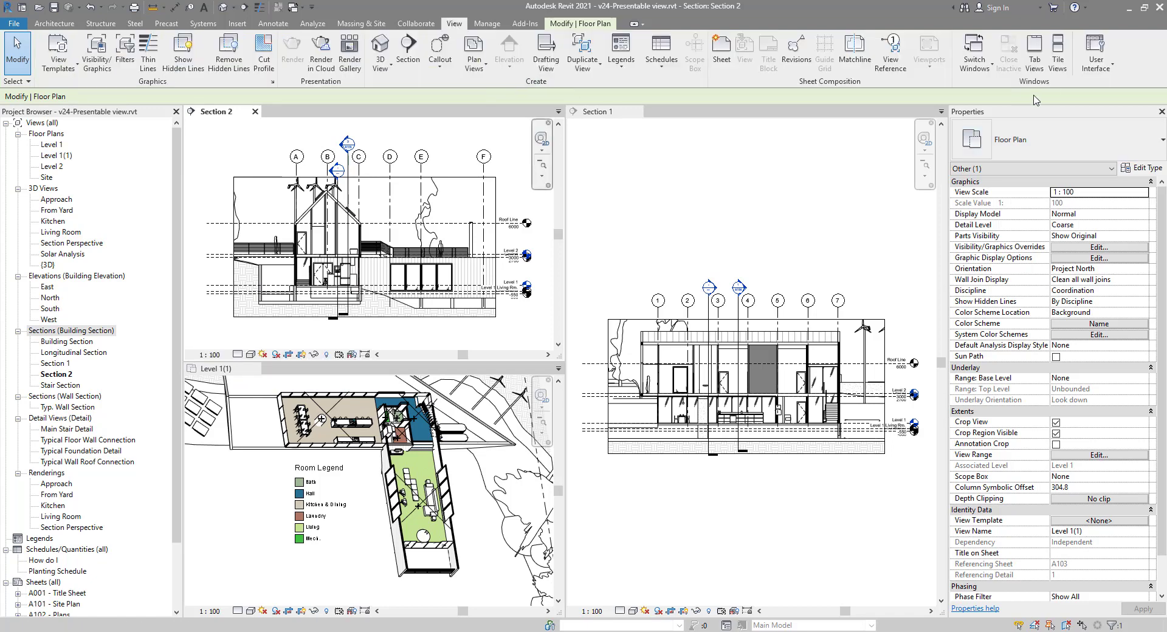
{"action": "left_click", "coordinate": [1034, 61]}
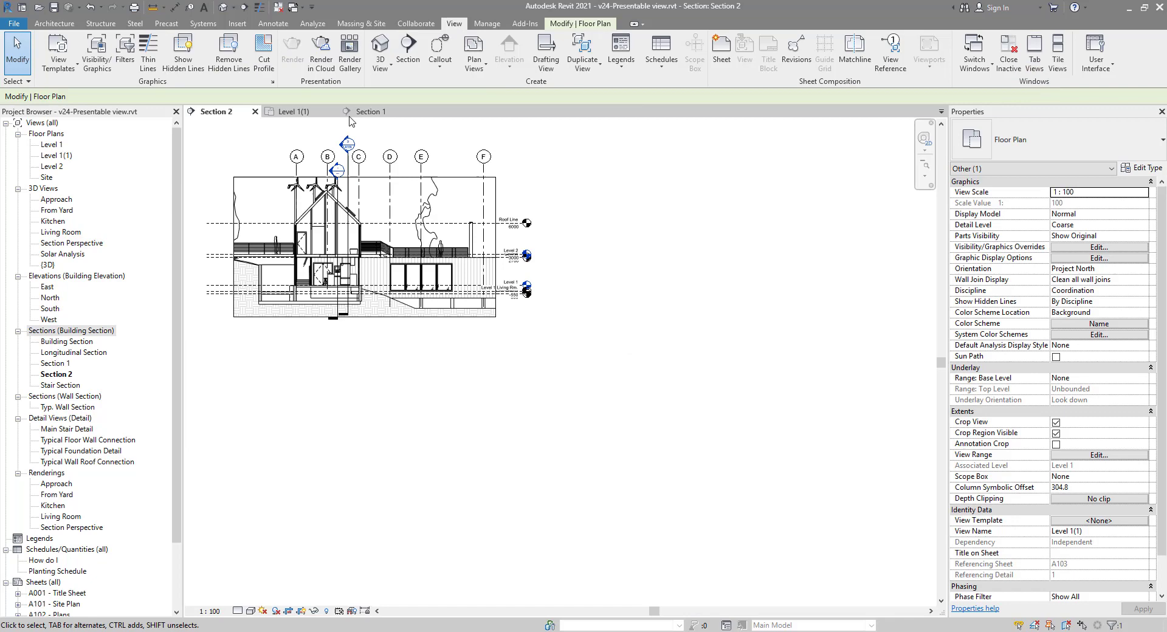
{"action": "left_click", "coordinate": [289, 114]}
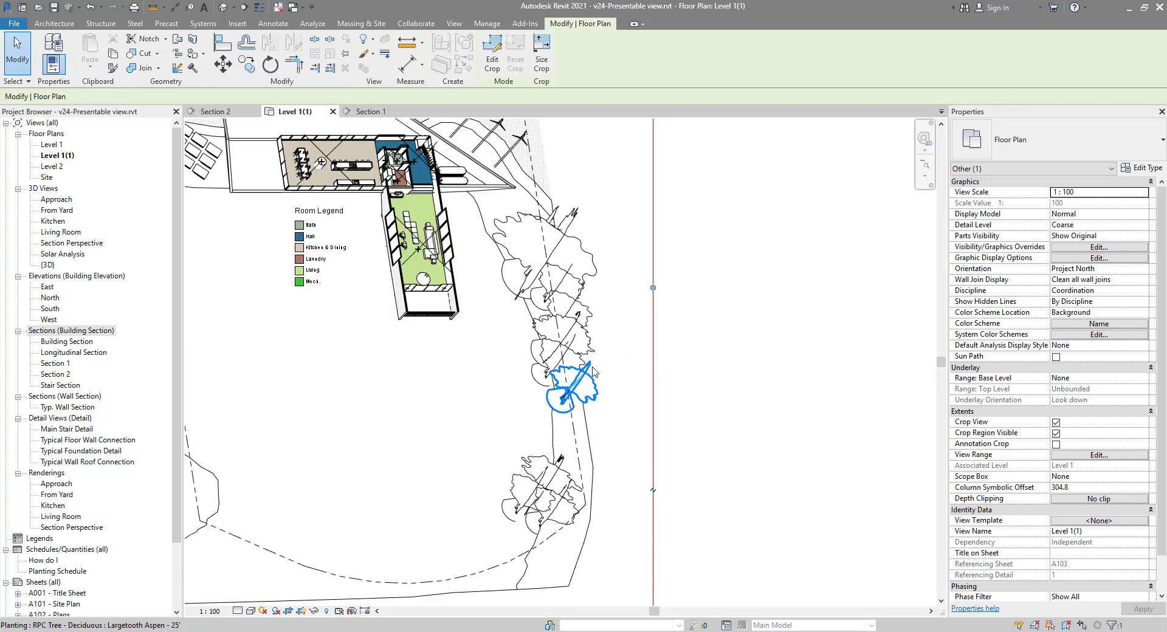
{"action": "scroll", "coordinate": [637, 430], "scroll_direction": "up", "scroll_amount": 3}
{"action": "scroll", "coordinate": [637, 430], "scroll_direction": "up", "scroll_amount": 2}
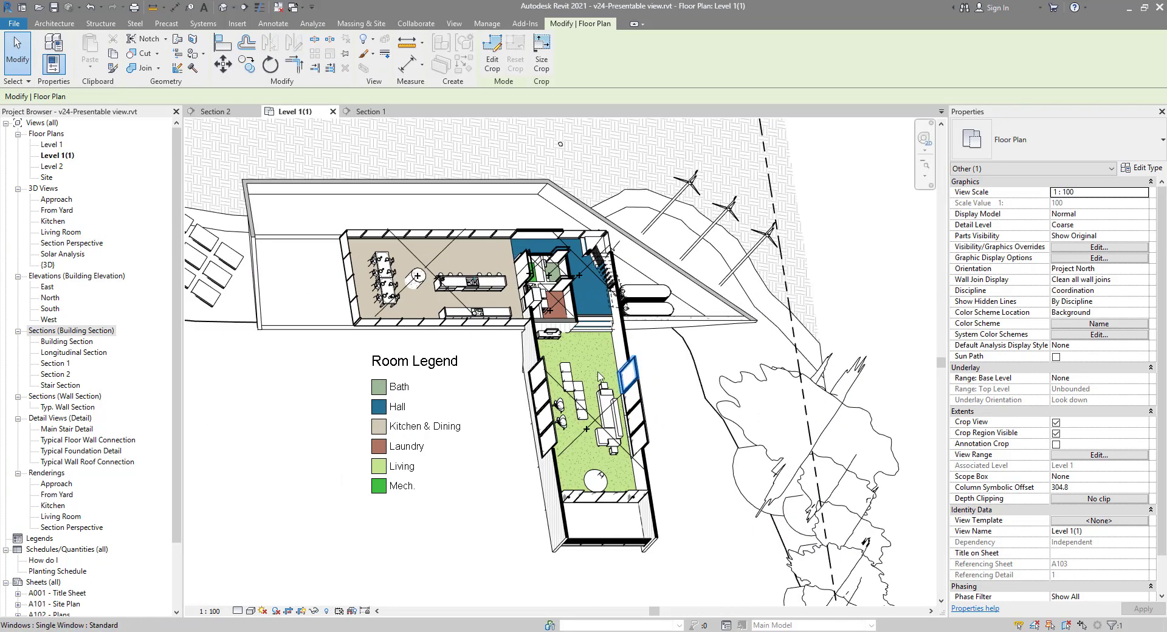
{"action": "scroll", "coordinate": [608, 395], "scroll_direction": "down", "scroll_amount": 5}
{"action": "scroll", "coordinate": [596, 386], "scroll_direction": "up", "scroll_amount": 3}
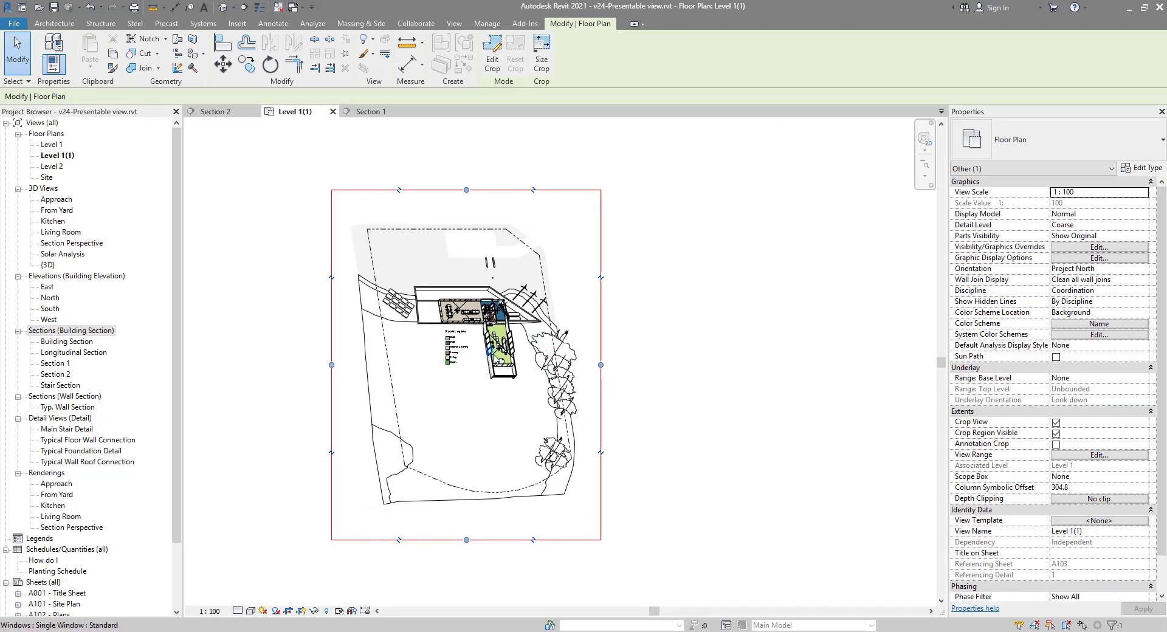
{"action": "scroll", "coordinate": [478, 343], "scroll_direction": "up", "scroll_amount": 2}
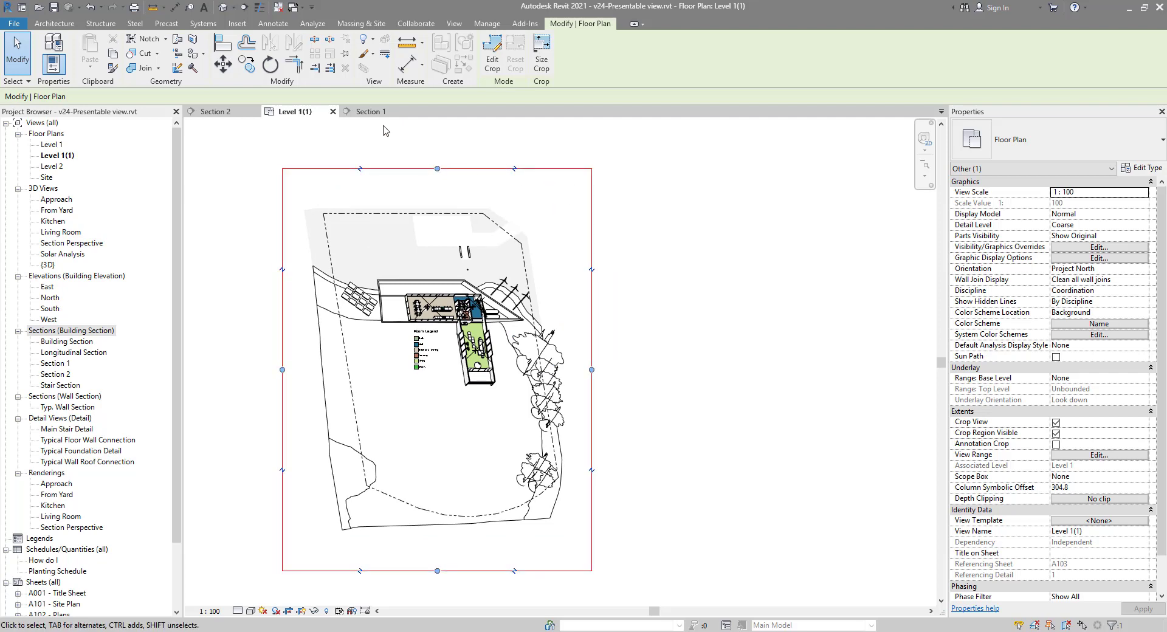
Try rotating the crop region 45 degrees by picked points, then undo it
{"action": "left_click", "coordinate": [270, 64]}
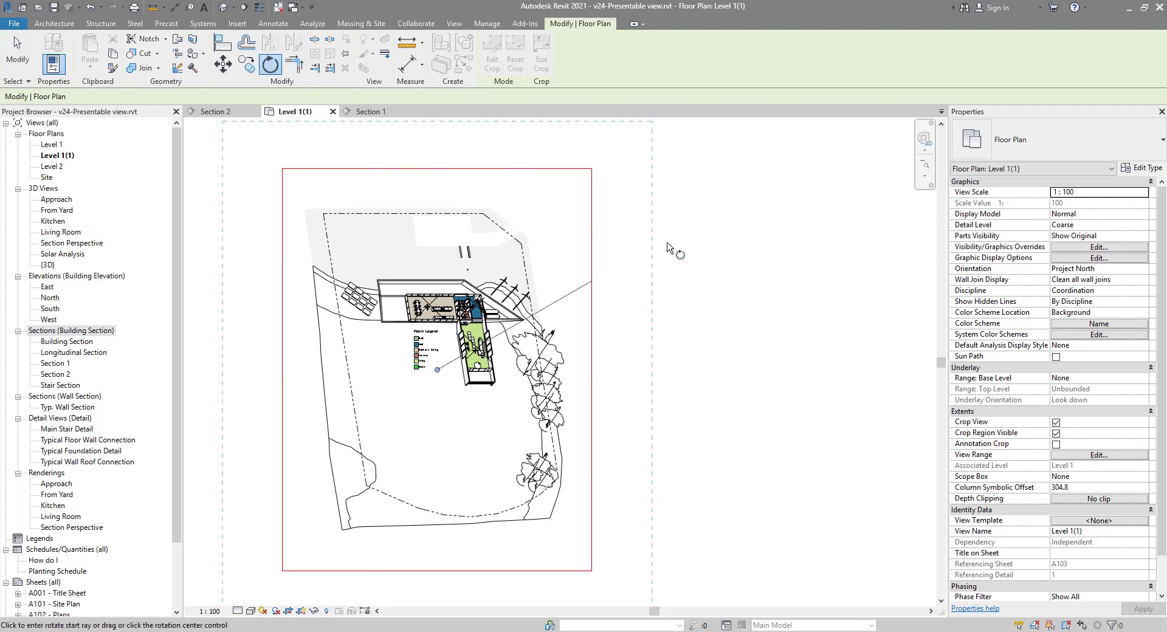
{"action": "left_click", "coordinate": [605, 249]}
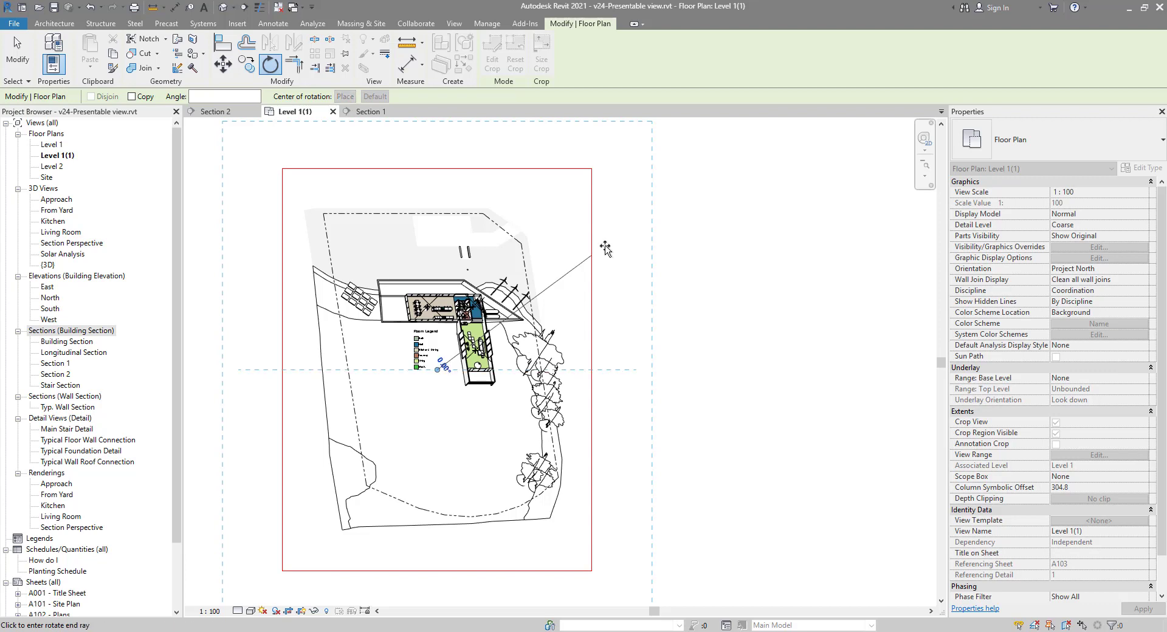
{"action": "left_click", "coordinate": [461, 195]}
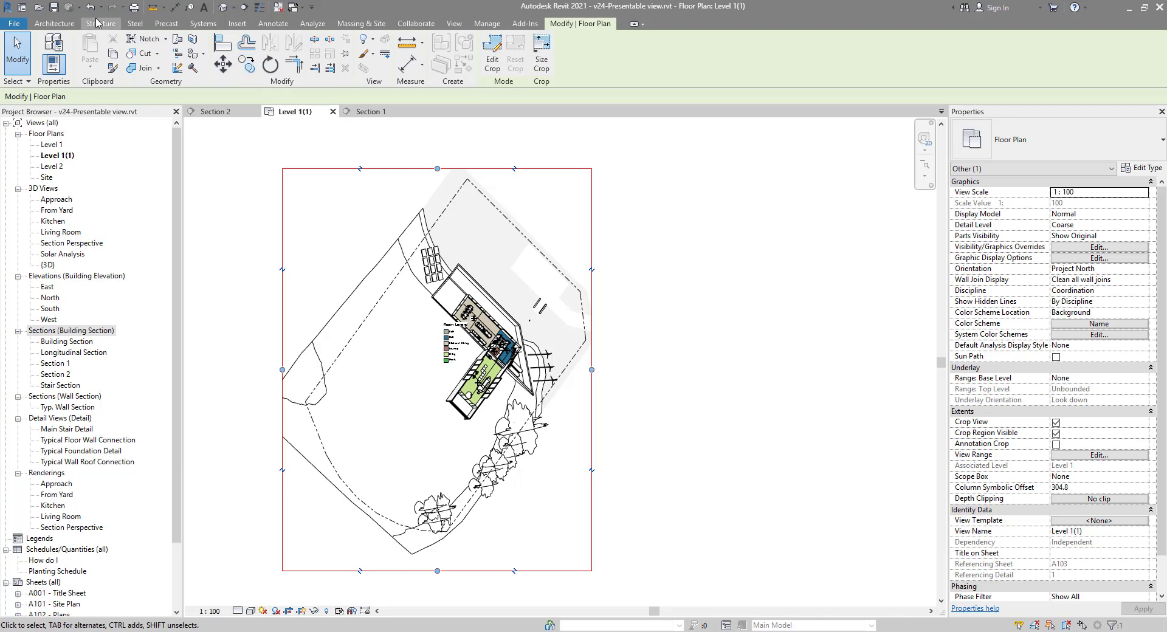
{"action": "key", "text": "ctrl+z"}
Rotate the crop region exactly 45 degrees with RO and zoom in on the building
{"action": "key", "text": "r"}
{"action": "key", "text": "o"}
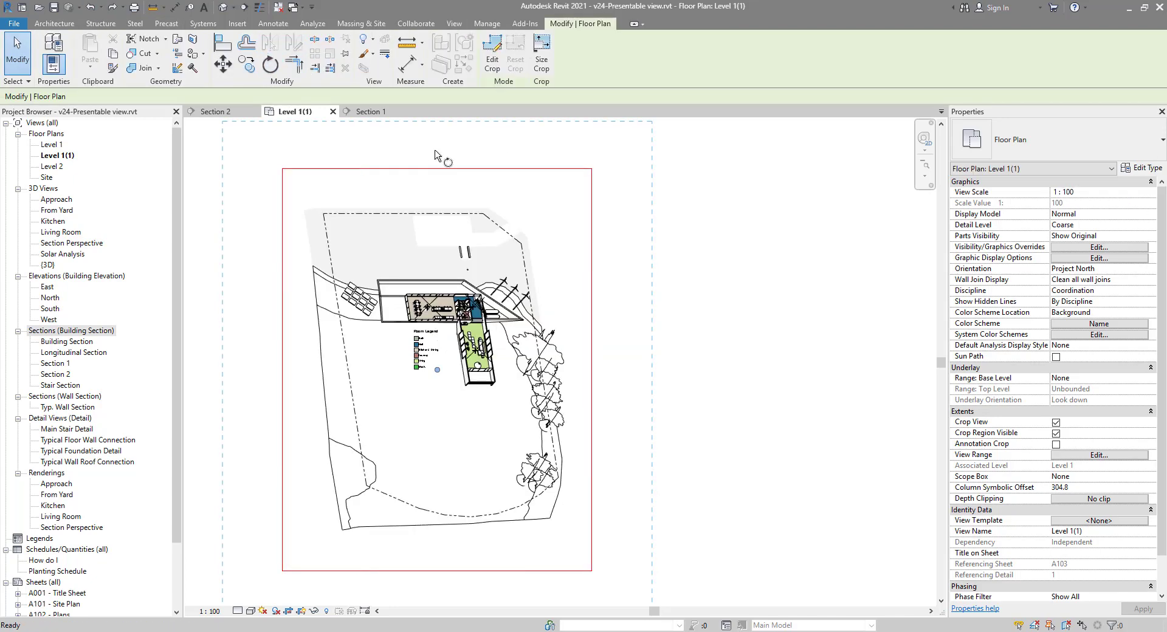
{"action": "left_click", "coordinate": [359, 157]}
{"action": "type", "text": "45"}
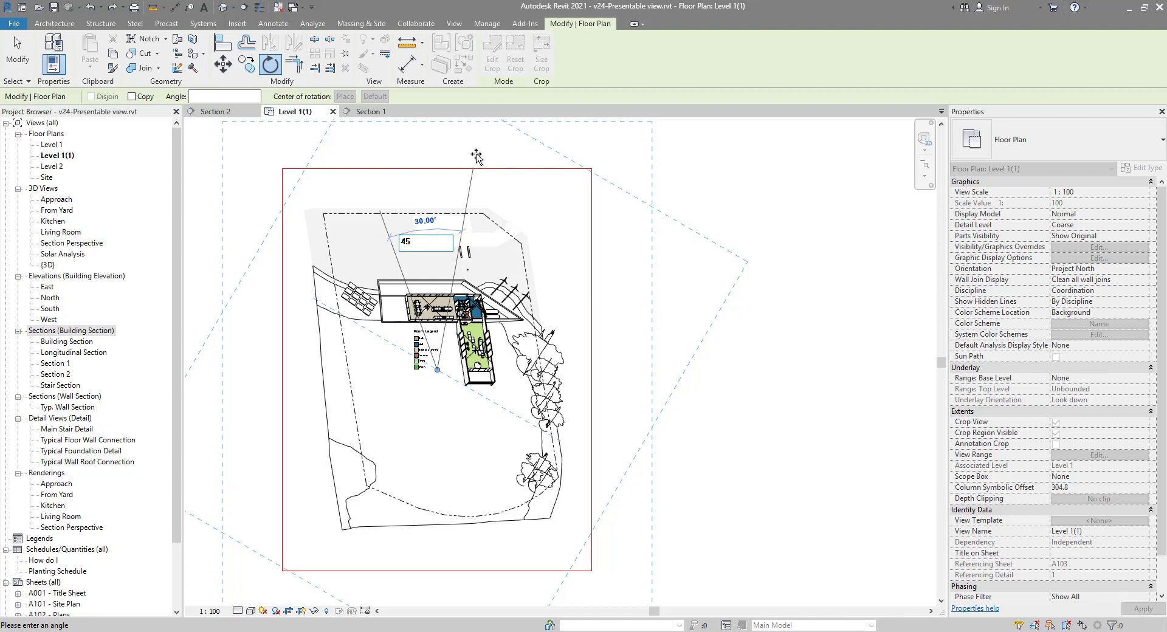
{"action": "key", "text": "Return"}
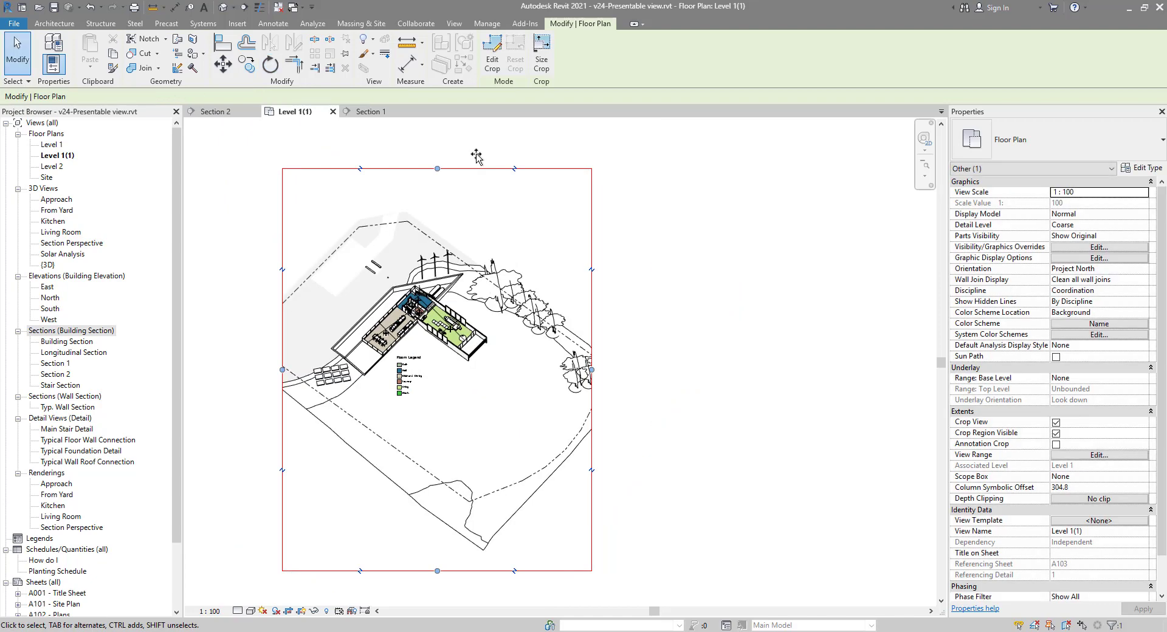
{"action": "scroll", "coordinate": [400, 313], "scroll_direction": "up", "scroll_amount": 5}
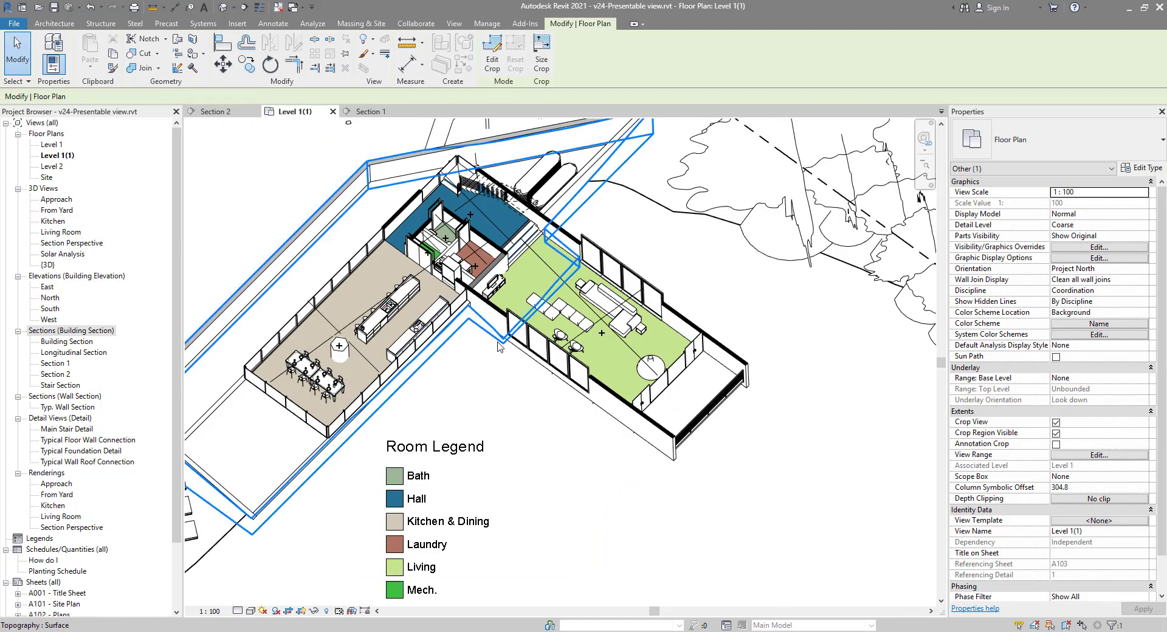
{"action": "middle_click_drag", "start_coordinate": [472, 417], "coordinate": [527, 458]}
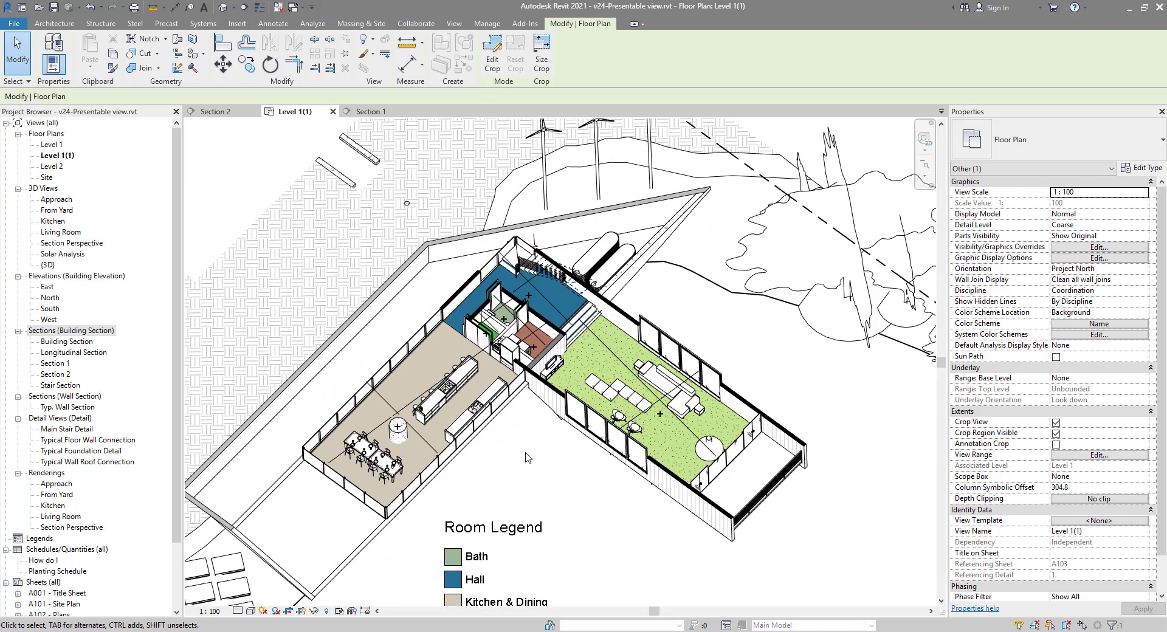
{"action": "scroll", "coordinate": [528, 456], "scroll_direction": "up", "scroll_amount": 1}
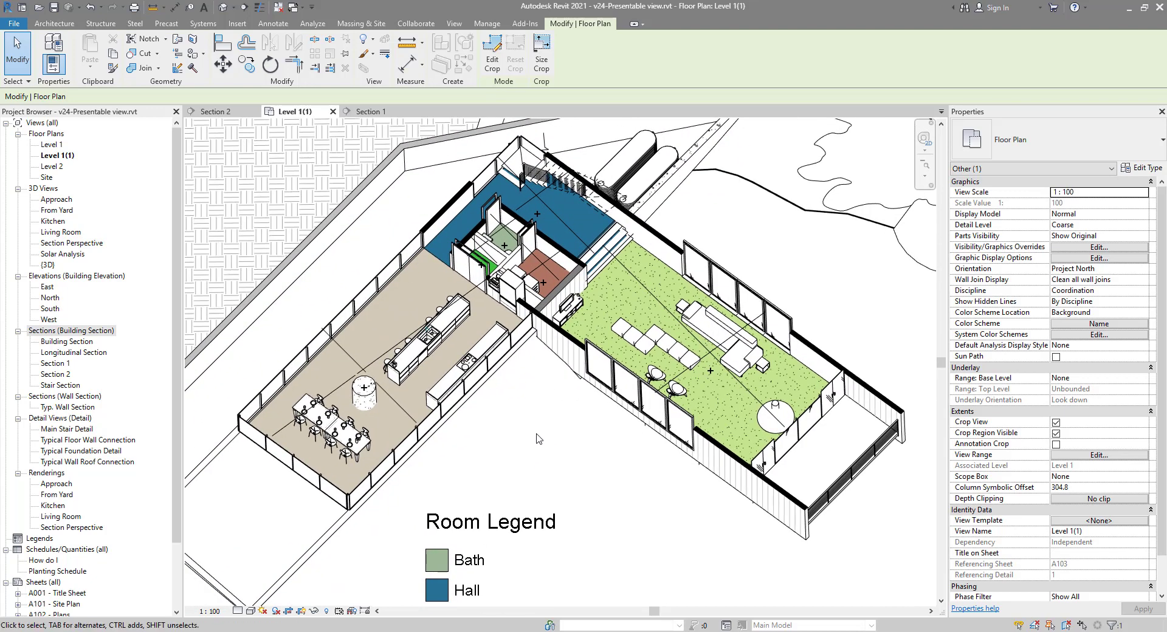
{"action": "scroll", "coordinate": [538, 439], "scroll_direction": "down", "scroll_amount": 1}
Turn off the Rooms Reference subcategory in Level 1(1) Visibility/Graphic Overrides
{"action": "key", "text": "v"}
{"action": "key", "text": "g"}
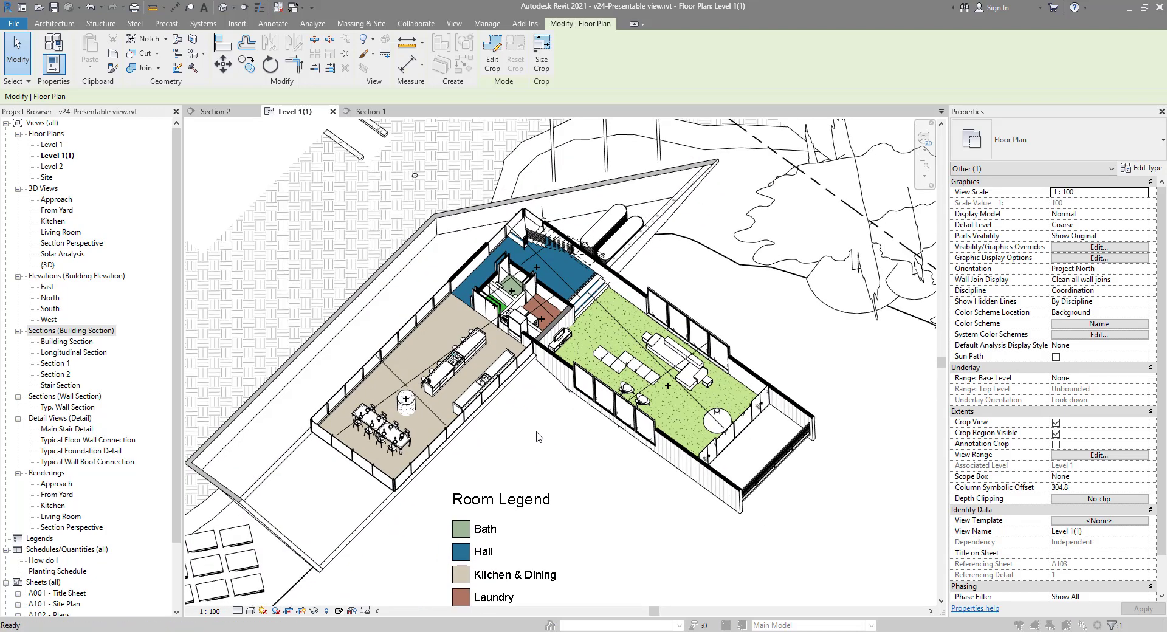
{"action": "left_click_drag", "start_coordinate": [323, 102], "coordinate": [976, 84]}
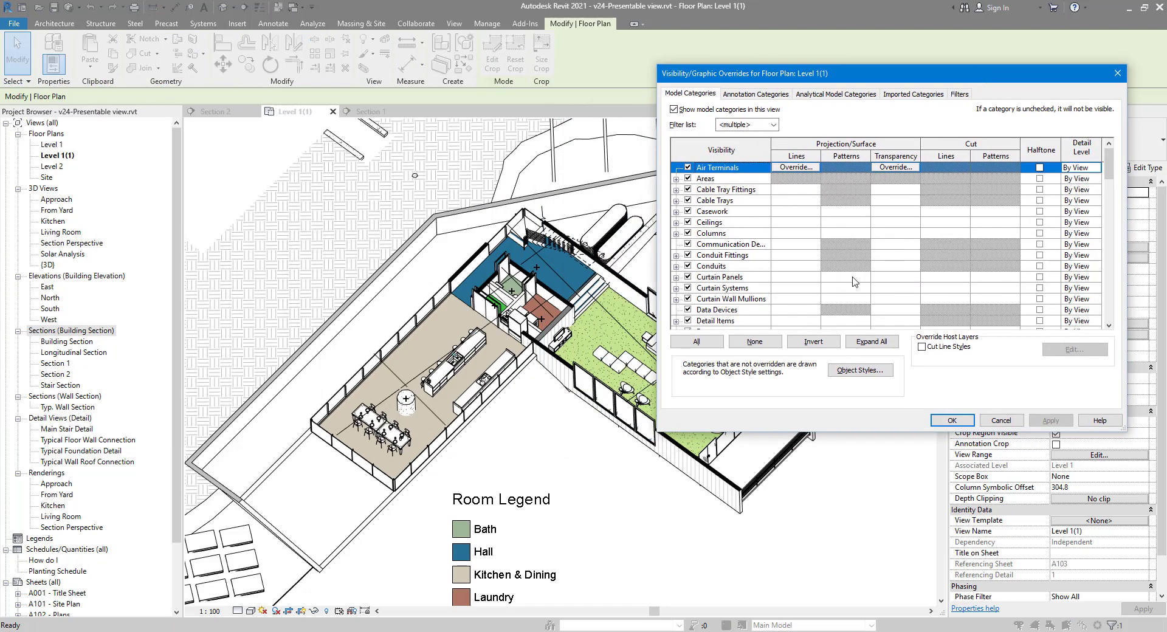
{"action": "key", "text": "Page_Down"}
{"action": "key", "text": "Page_Down"}
{"action": "key", "text": "Page_Down"}
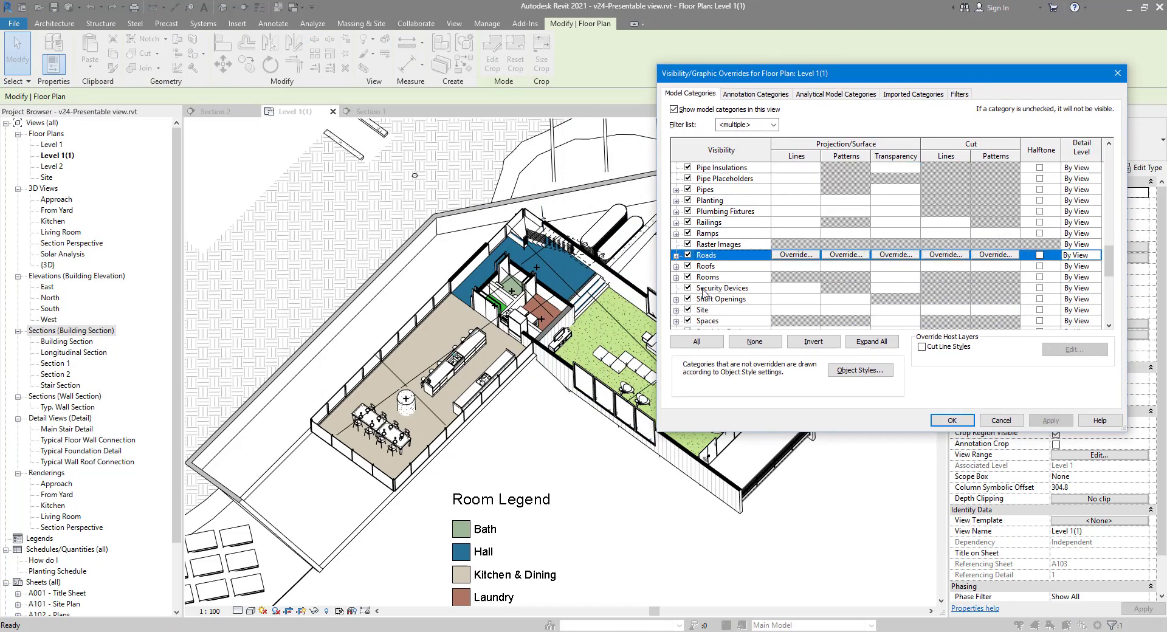
{"action": "left_click", "coordinate": [680, 280]}
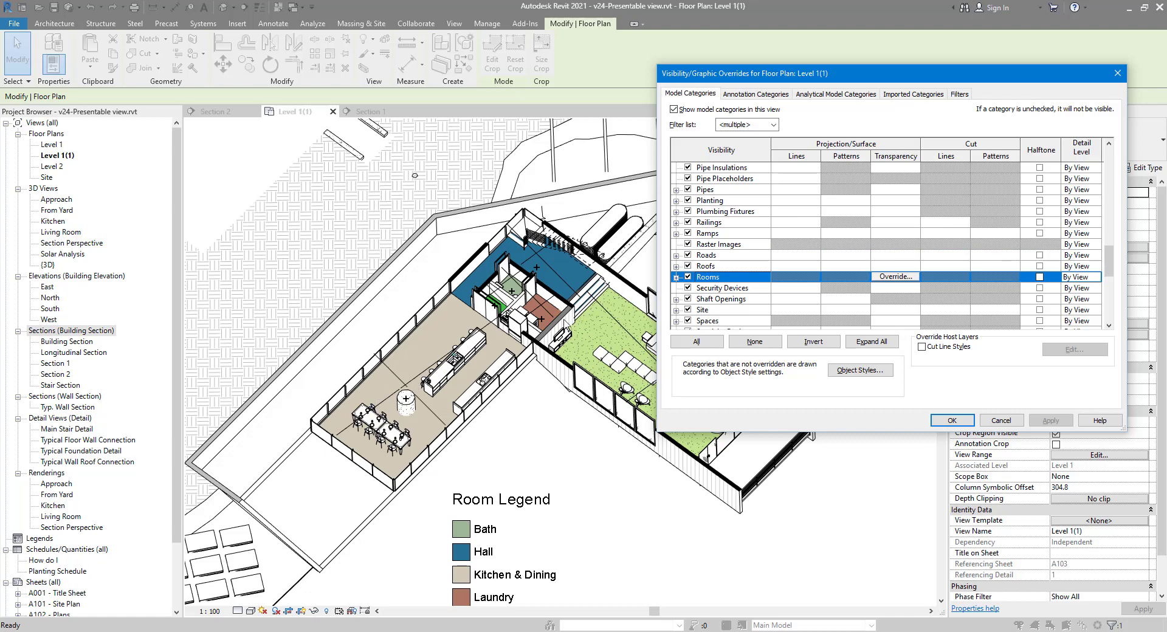
{"action": "left_click", "coordinate": [677, 277]}
{"action": "left_click", "coordinate": [735, 311]}
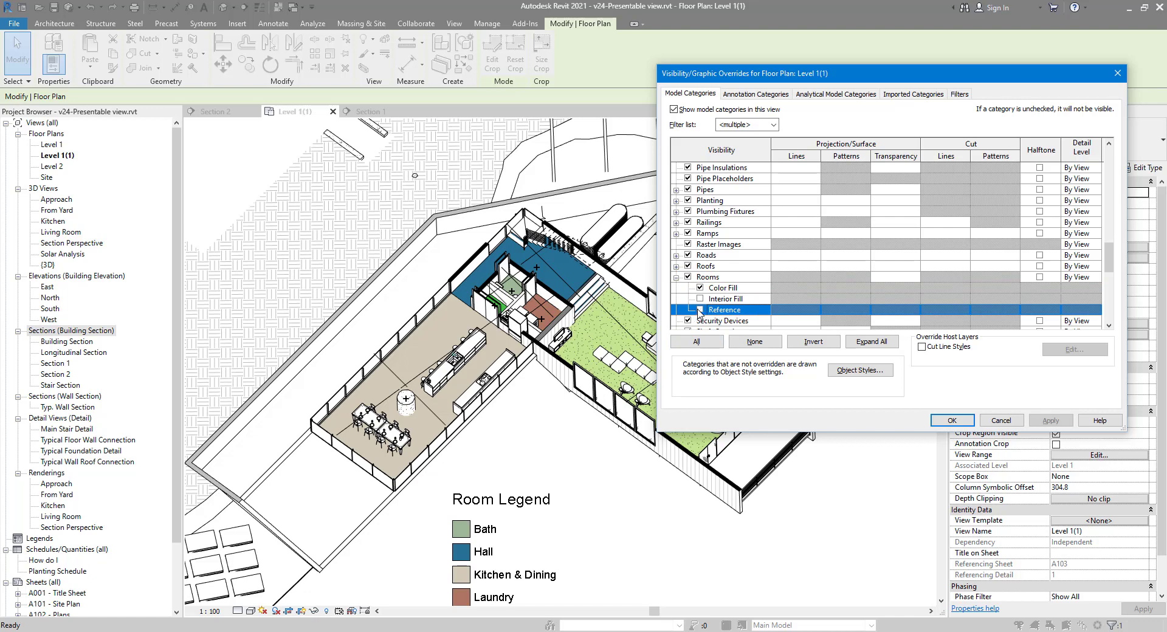
{"action": "left_click", "coordinate": [700, 311]}
{"action": "left_click", "coordinate": [1051, 420]}
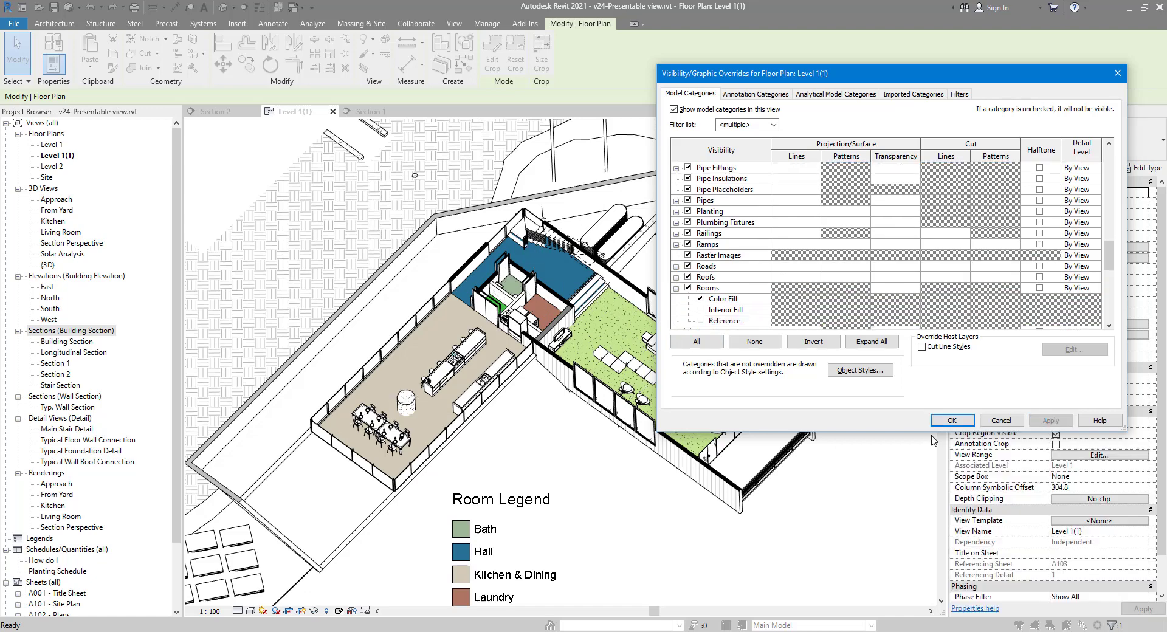
{"action": "left_click", "coordinate": [952, 420]}
Switch the plan to Shaded visual style and raise ambient light to 40
{"action": "left_click", "coordinate": [251, 611]}
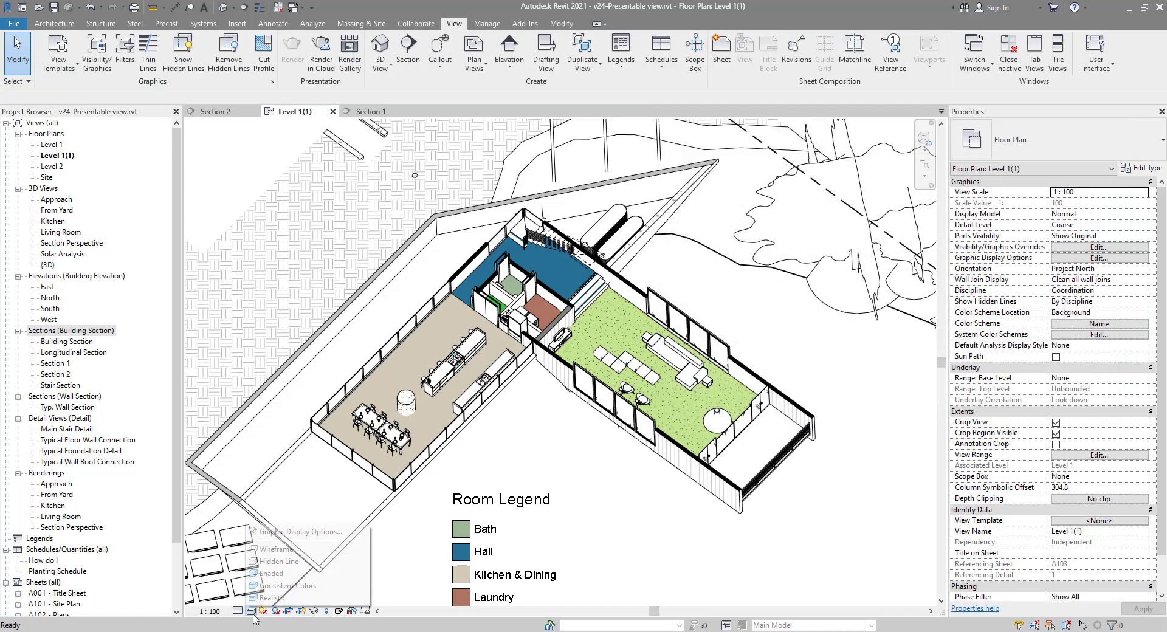
{"action": "left_click", "coordinate": [277, 574]}
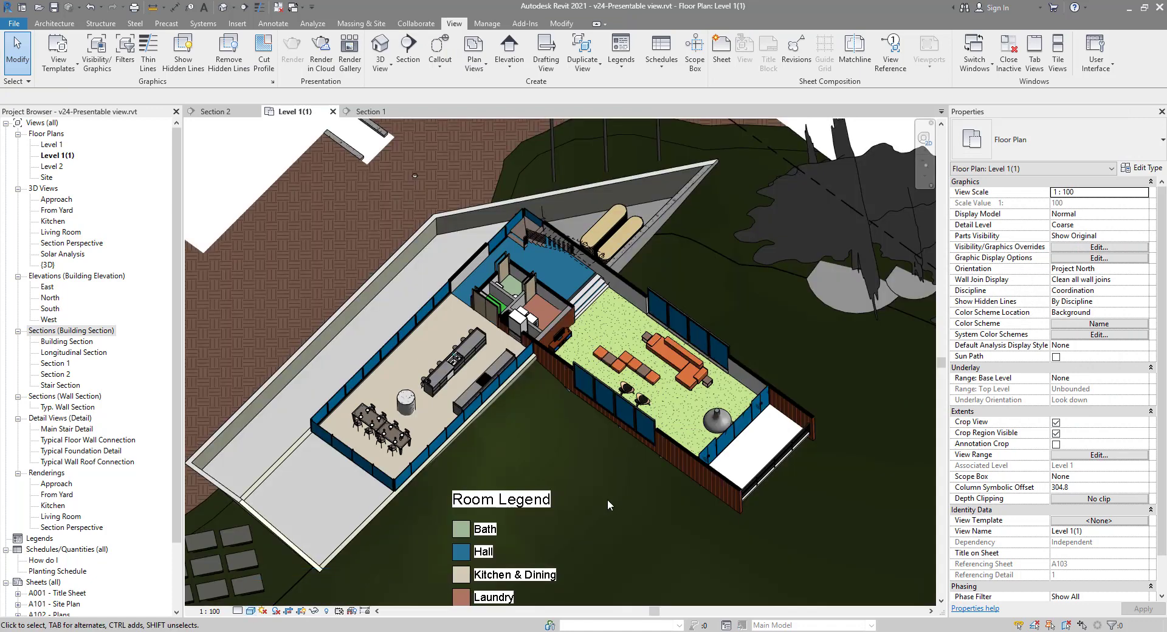
{"action": "left_click", "coordinate": [250, 611]}
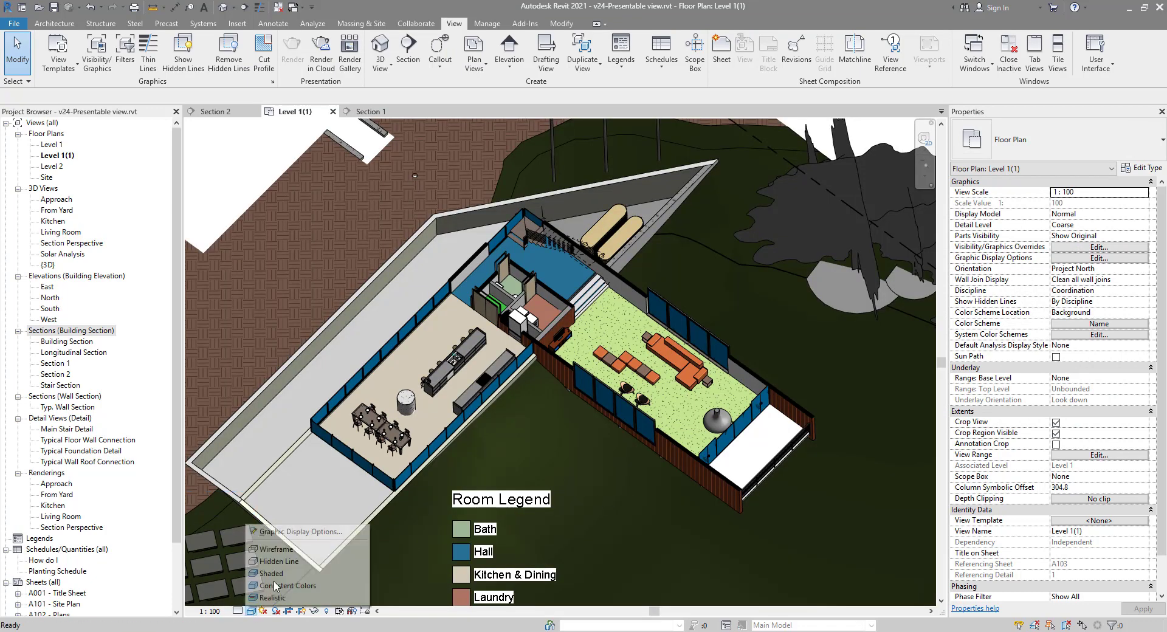
{"action": "left_click", "coordinate": [280, 532]}
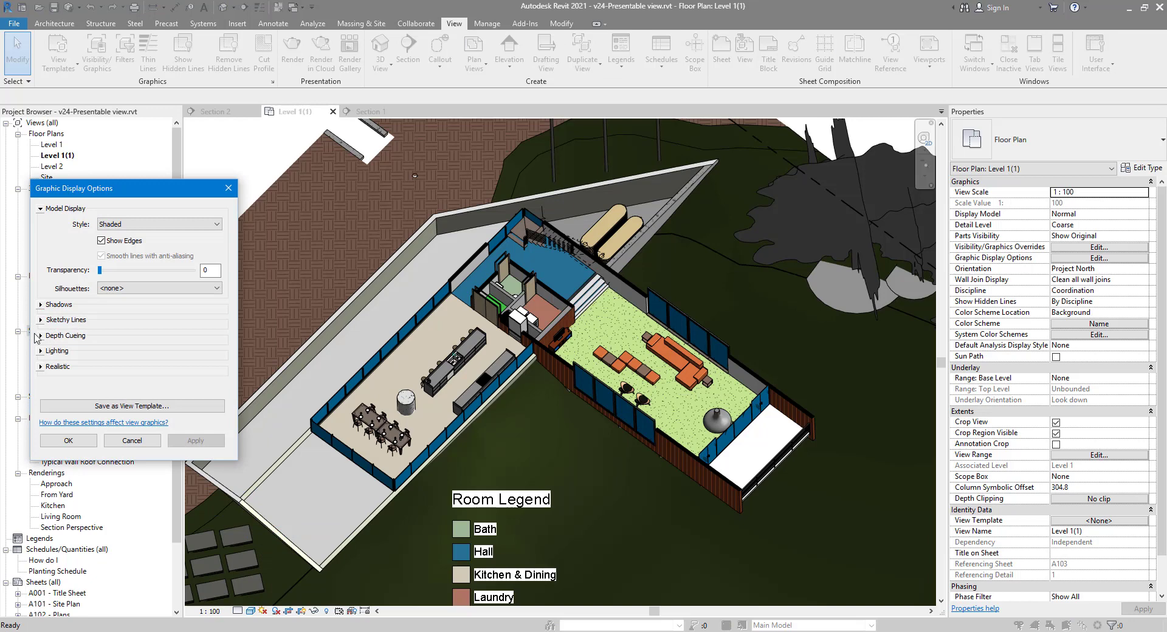
{"action": "left_click", "coordinate": [40, 351]}
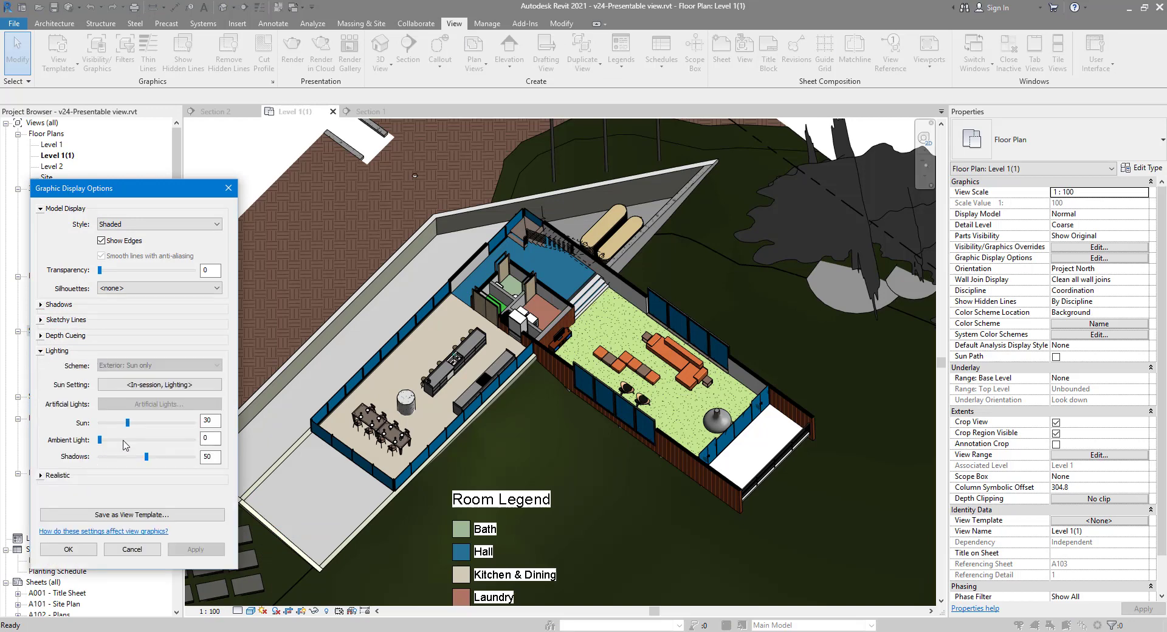
{"action": "left_click_drag", "start_coordinate": [123, 441], "coordinate": [131, 441]}
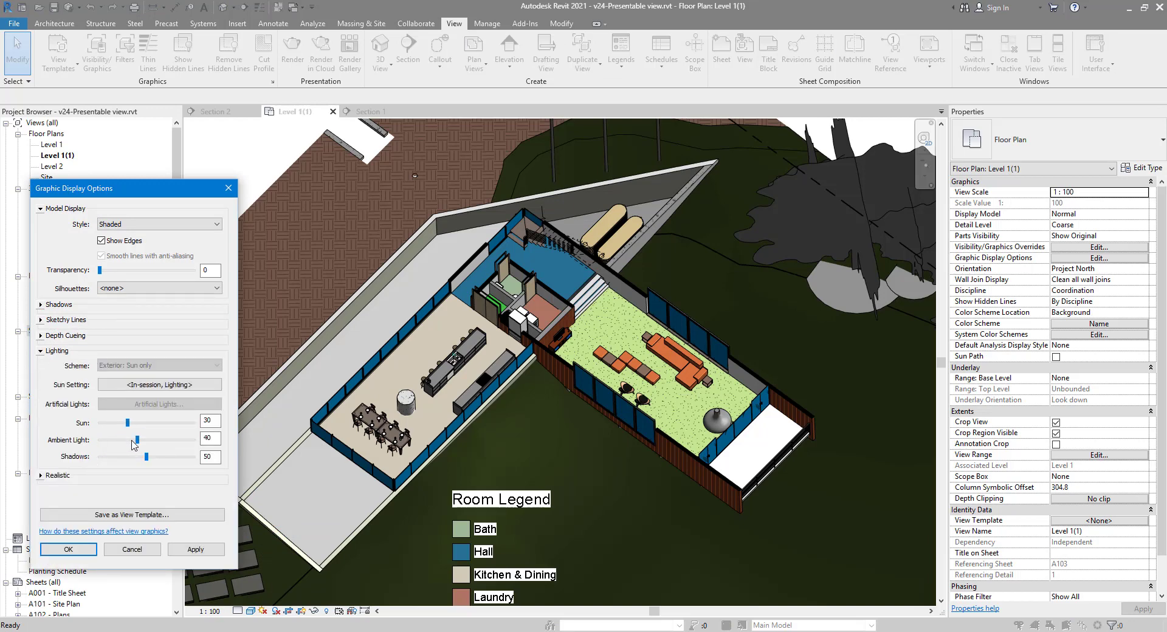
{"action": "left_click", "coordinate": [184, 551]}
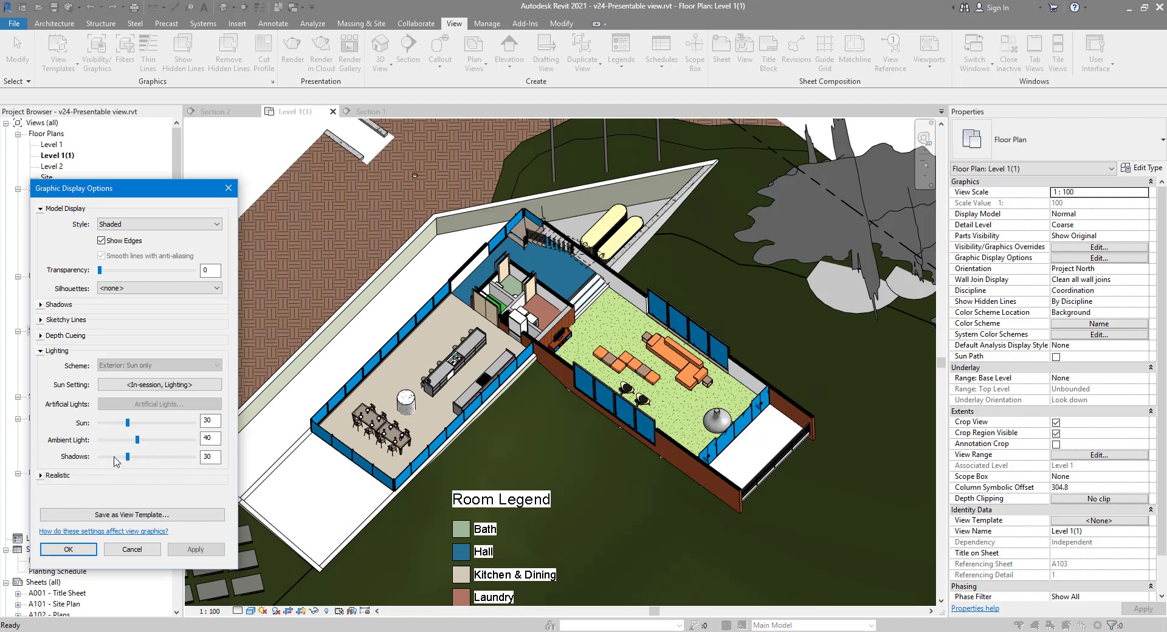
Turn on cast shadows and lower the shadow intensity to 10
{"action": "left_click", "coordinate": [41, 305]}
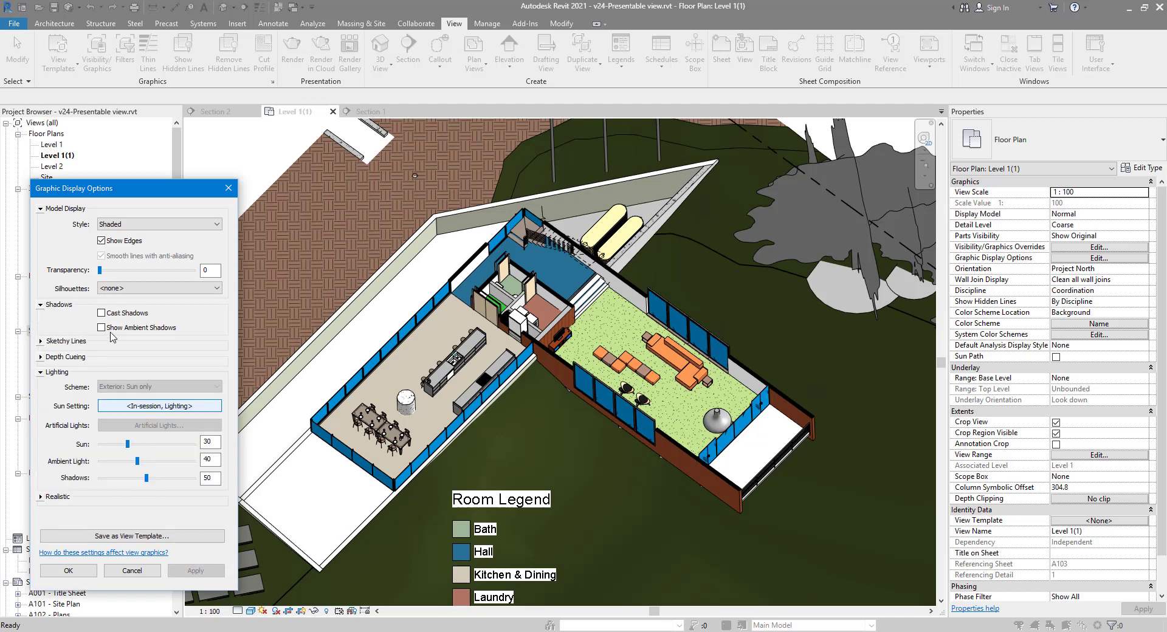
{"action": "left_click", "coordinate": [121, 315]}
{"action": "left_click", "coordinate": [186, 574]}
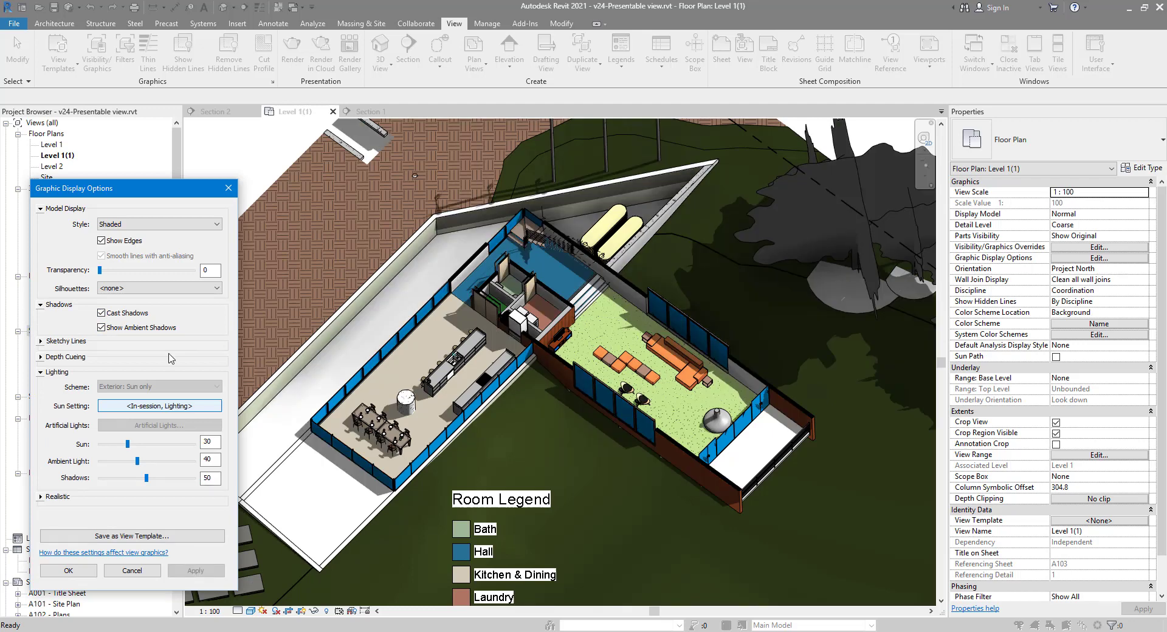
{"action": "left_click", "coordinate": [116, 481]}
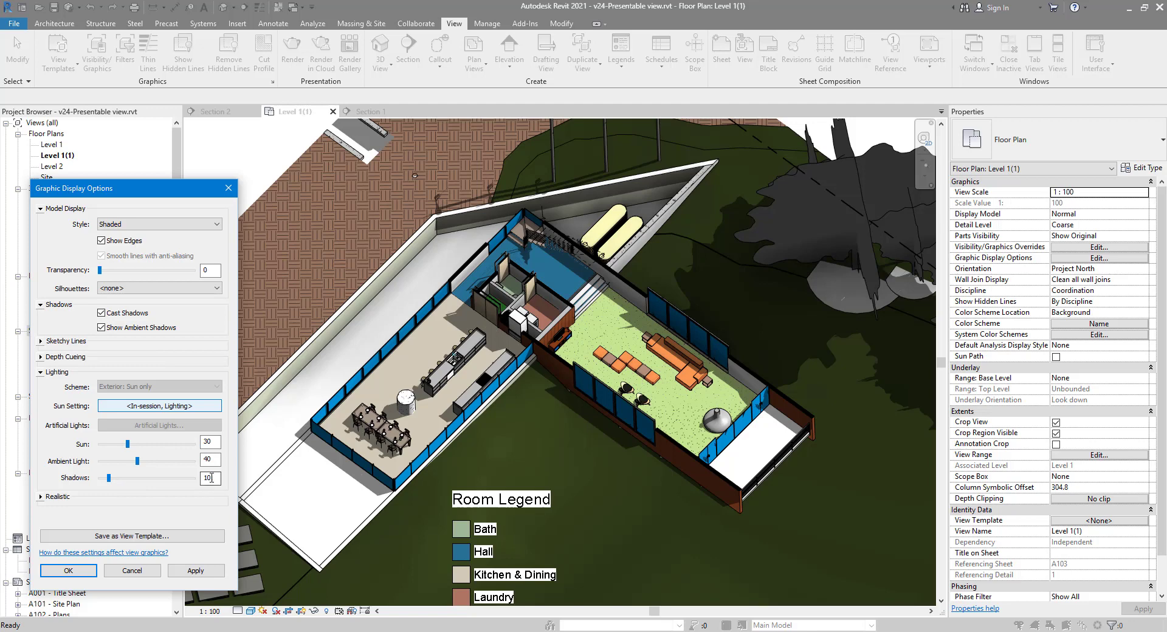
{"action": "left_click_drag", "start_coordinate": [217, 478], "coordinate": [198, 478]}
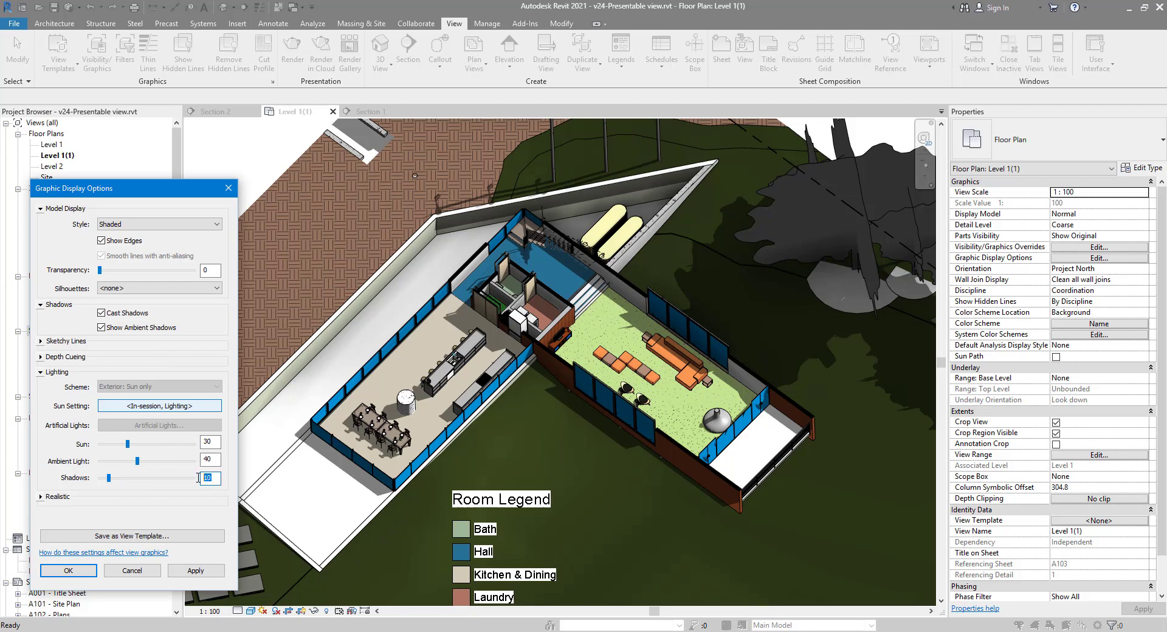
{"action": "left_click", "coordinate": [188, 572]}
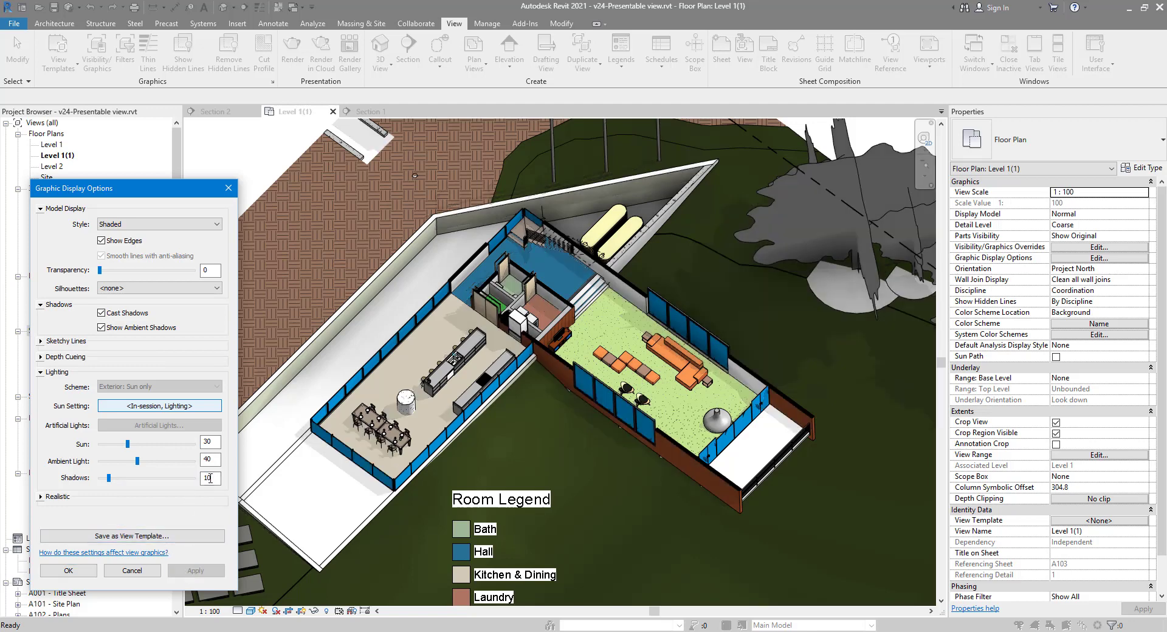
{"action": "left_click_drag", "start_coordinate": [211, 479], "coordinate": [195, 484]}
{"action": "left_click", "coordinate": [195, 570]}
Close Graphic Display Options, select the Room Legend, and zoom in on the stair by the tanks
{"action": "left_click", "coordinate": [68, 570]}
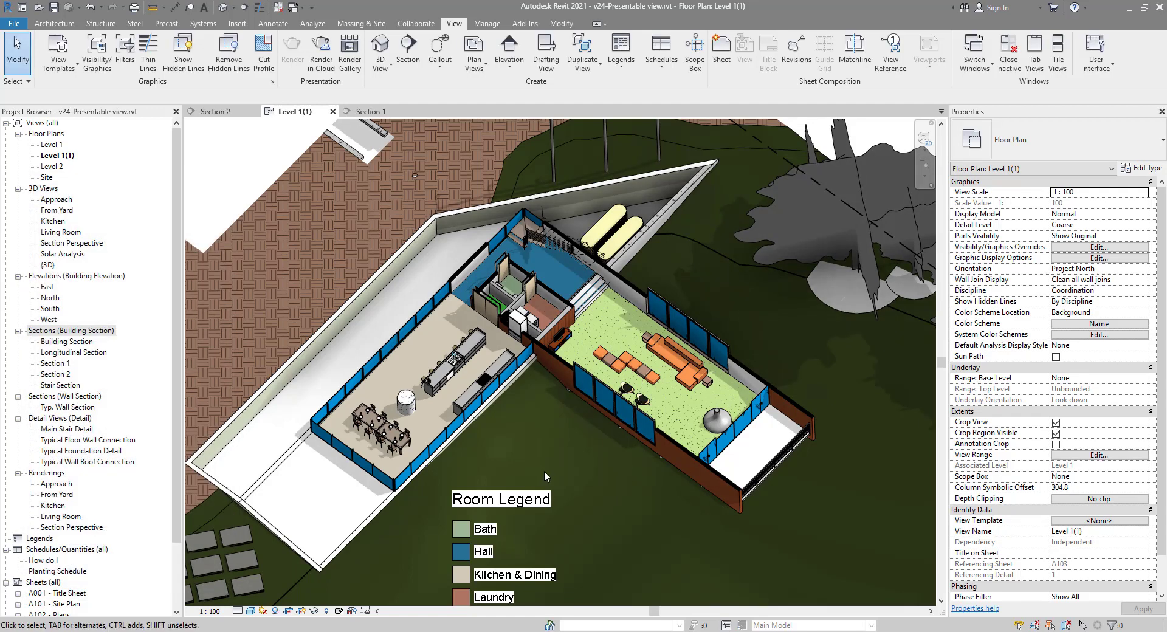
{"action": "scroll", "coordinate": [575, 463], "scroll_direction": "down", "scroll_amount": 5}
{"action": "scroll", "coordinate": [524, 462], "scroll_direction": "up", "scroll_amount": 3}
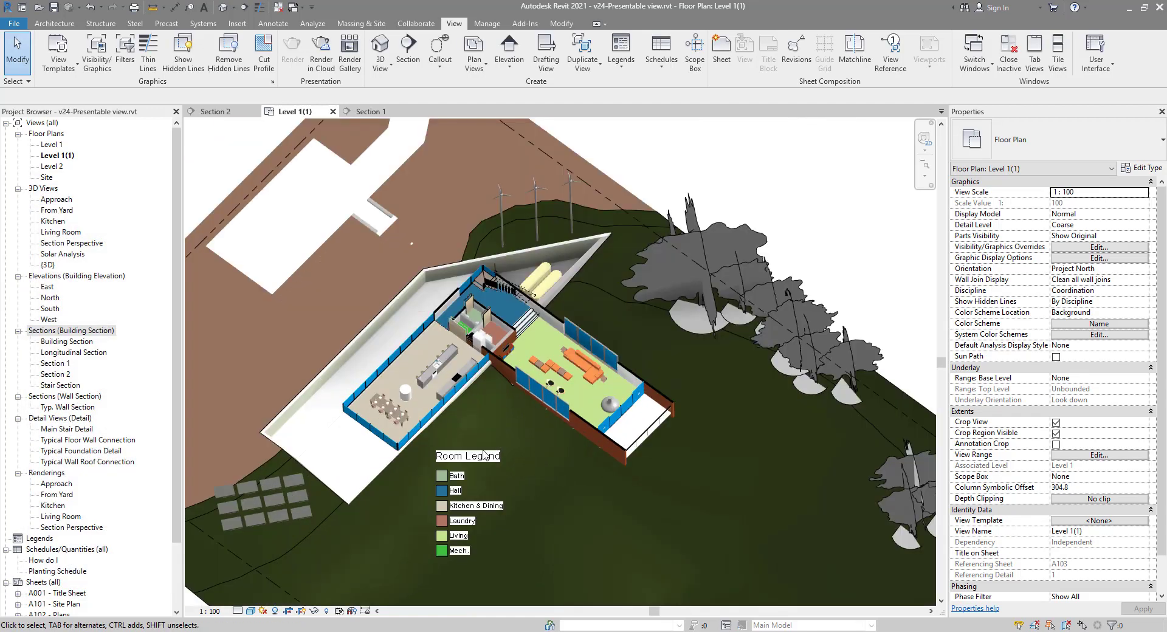
{"action": "left_click", "coordinate": [469, 463]}
{"action": "scroll", "coordinate": [489, 417], "scroll_direction": "up", "scroll_amount": 2}
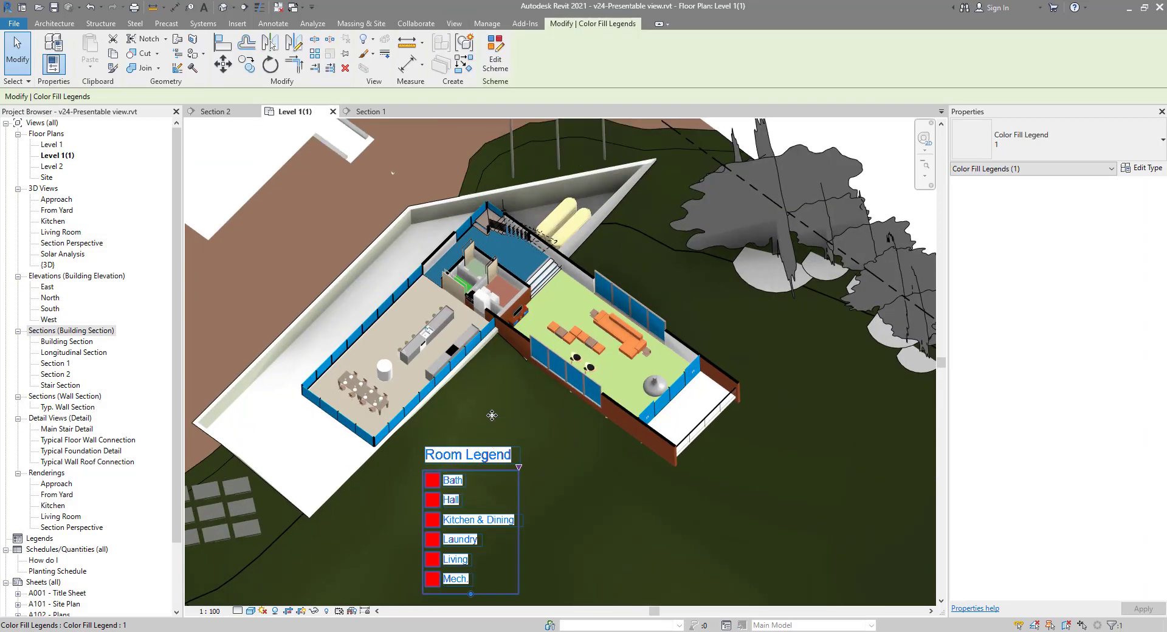
{"action": "scroll", "coordinate": [509, 437], "scroll_direction": "up", "scroll_amount": 2}
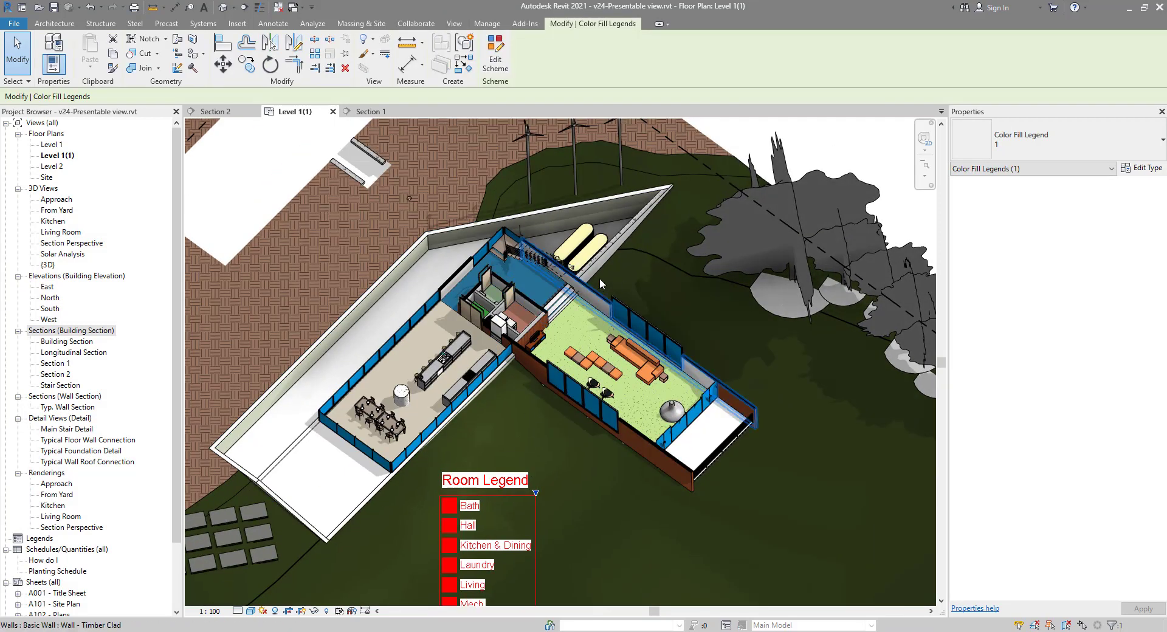
{"action": "scroll", "coordinate": [615, 279], "scroll_direction": "up", "scroll_amount": 1}
{"action": "scroll", "coordinate": [547, 243], "scroll_direction": "up", "scroll_amount": 2}
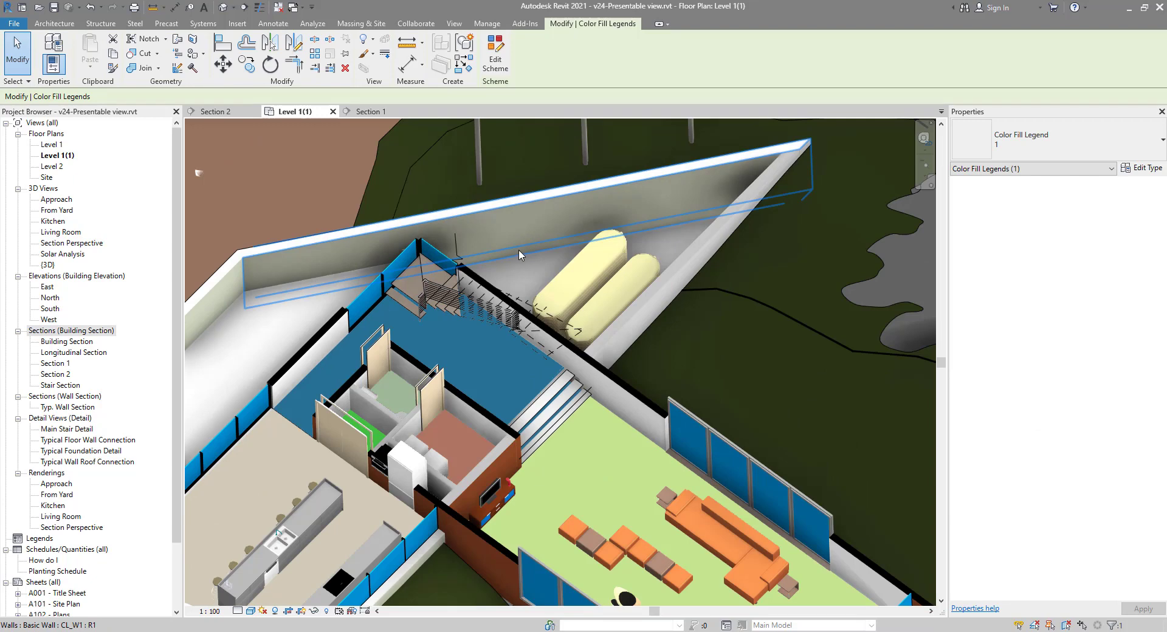
{"action": "scroll", "coordinate": [535, 274], "scroll_direction": "up", "scroll_amount": 2}
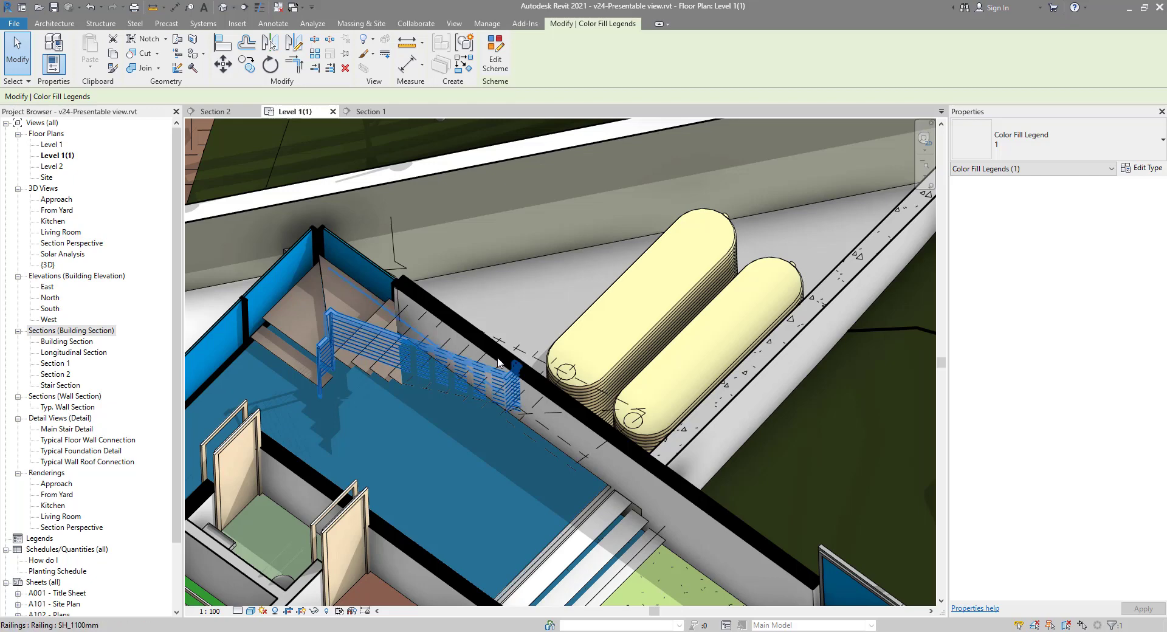
Hide the stair's <Above> subcategories and its Cut Marks in Visibility/Graphic Overrides
{"action": "scroll", "coordinate": [489, 383], "scroll_direction": "down", "scroll_amount": 5}
{"action": "scroll", "coordinate": [488, 391], "scroll_direction": "up", "scroll_amount": 5}
{"action": "key", "text": "v"}
{"action": "key", "text": "g"}
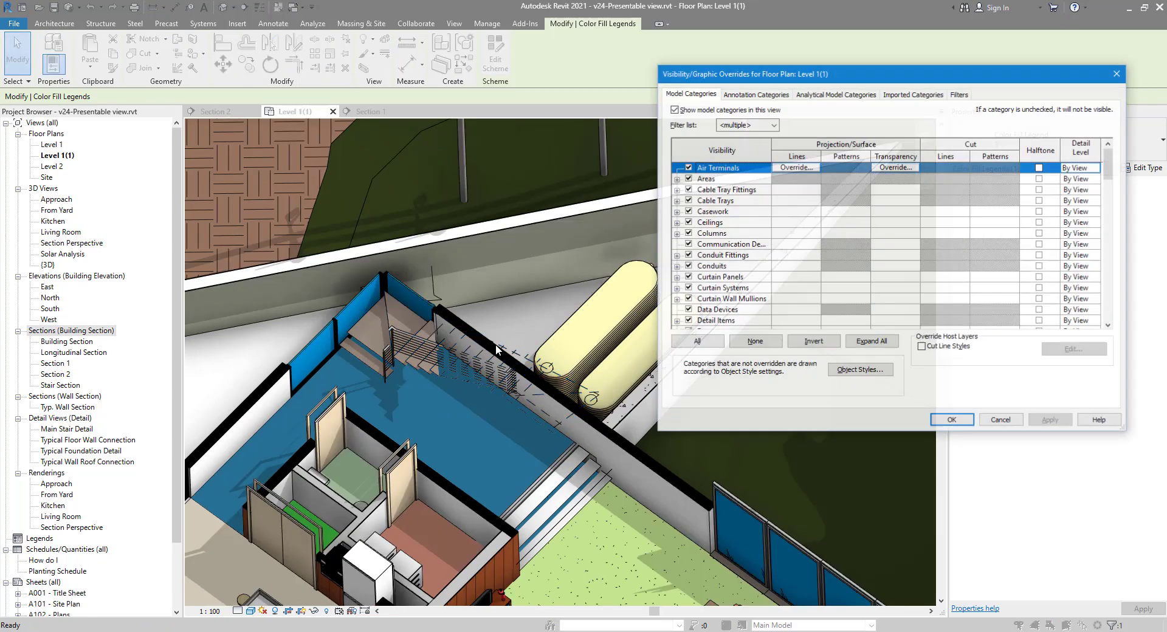
{"action": "left_click", "coordinate": [736, 245]}
{"action": "key", "text": "s"}
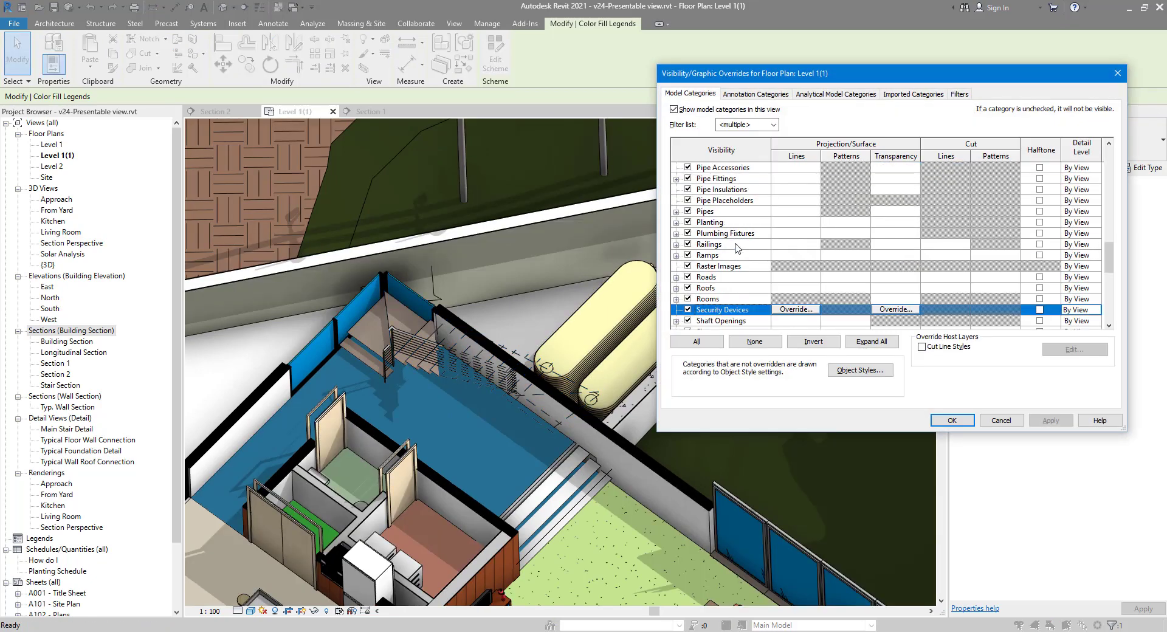
{"action": "key", "text": "t"}
{"action": "left_click", "coordinate": [676, 311]}
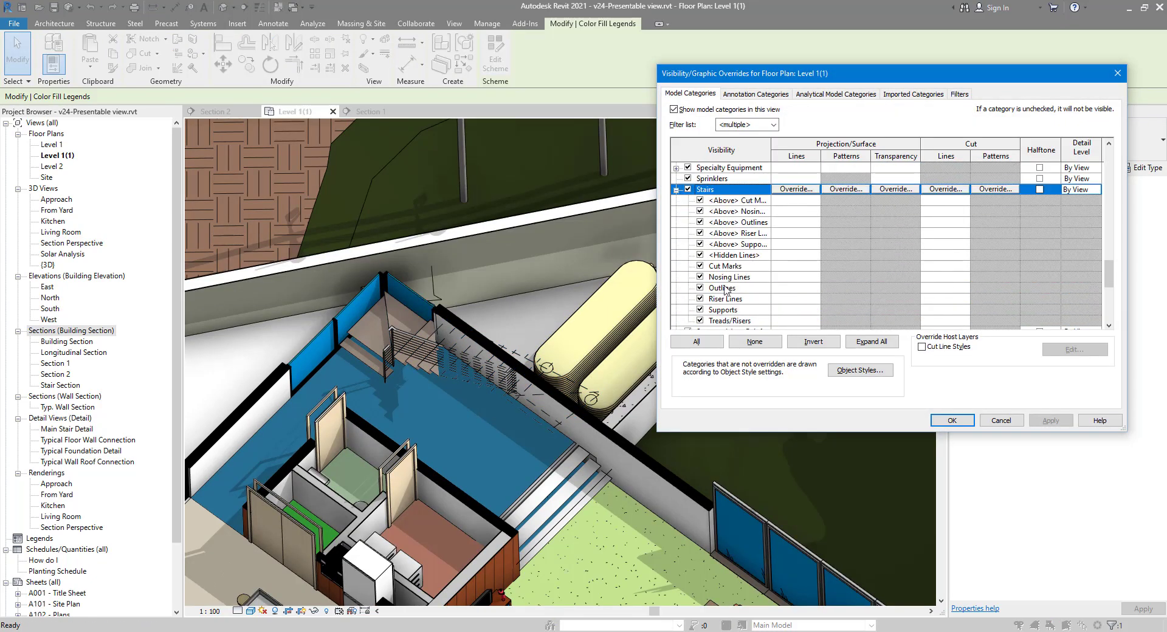
{"action": "left_click", "coordinate": [736, 200]}
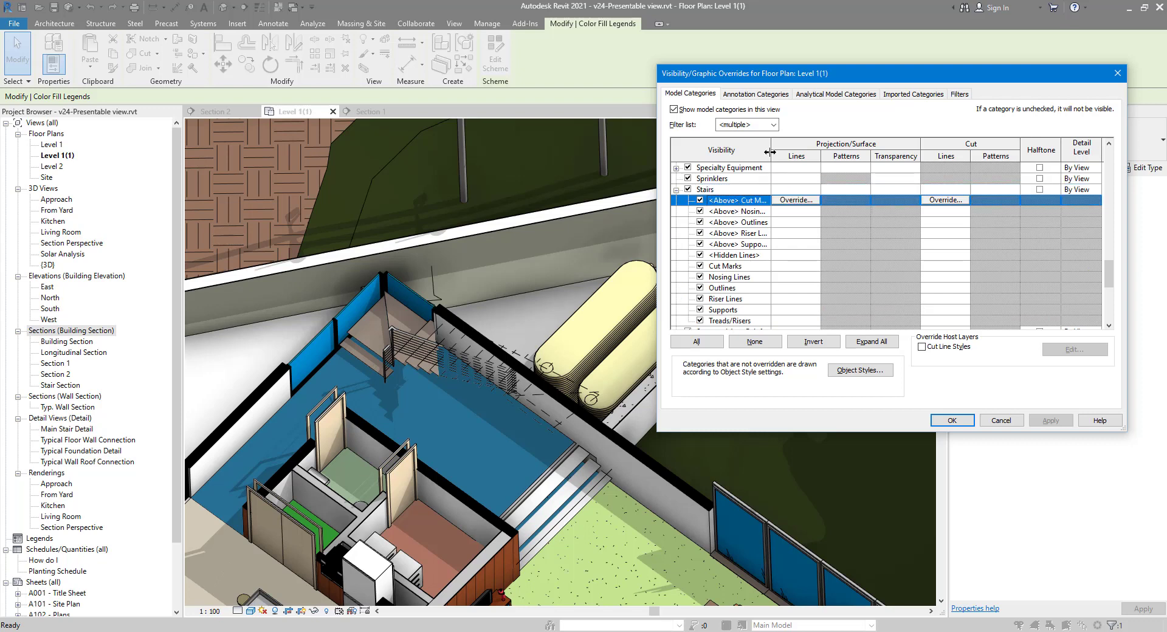
{"action": "left_click_drag", "start_coordinate": [771, 151], "coordinate": [830, 151]}
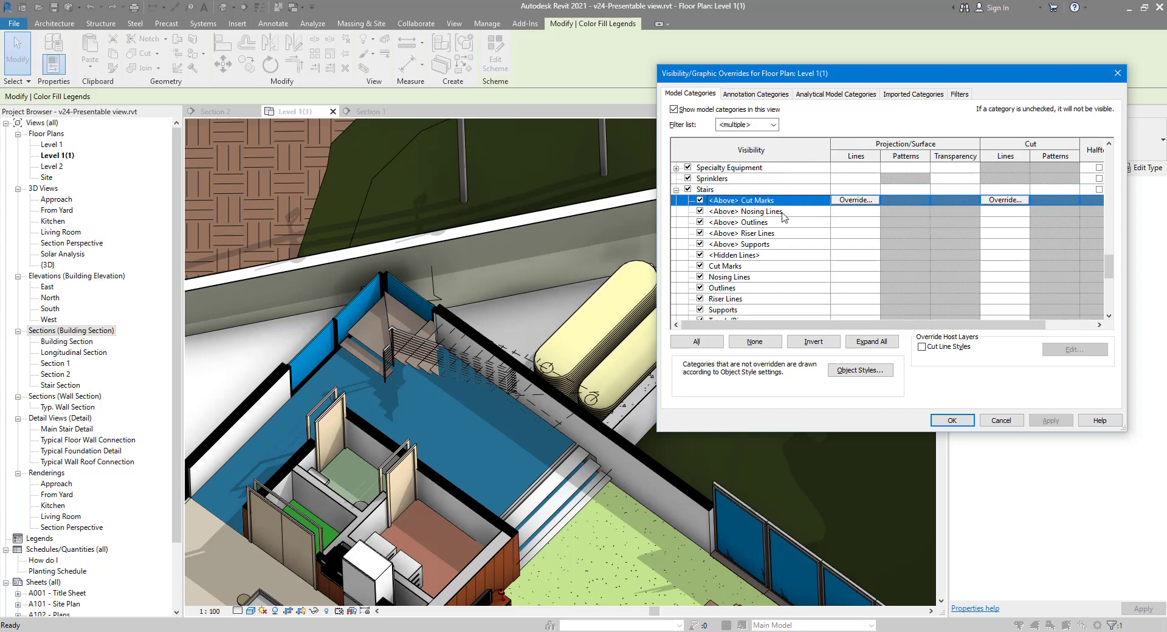
{"action": "left_click", "coordinate": [751, 245], "text": "shift"}
{"action": "left_click", "coordinate": [700, 245]}
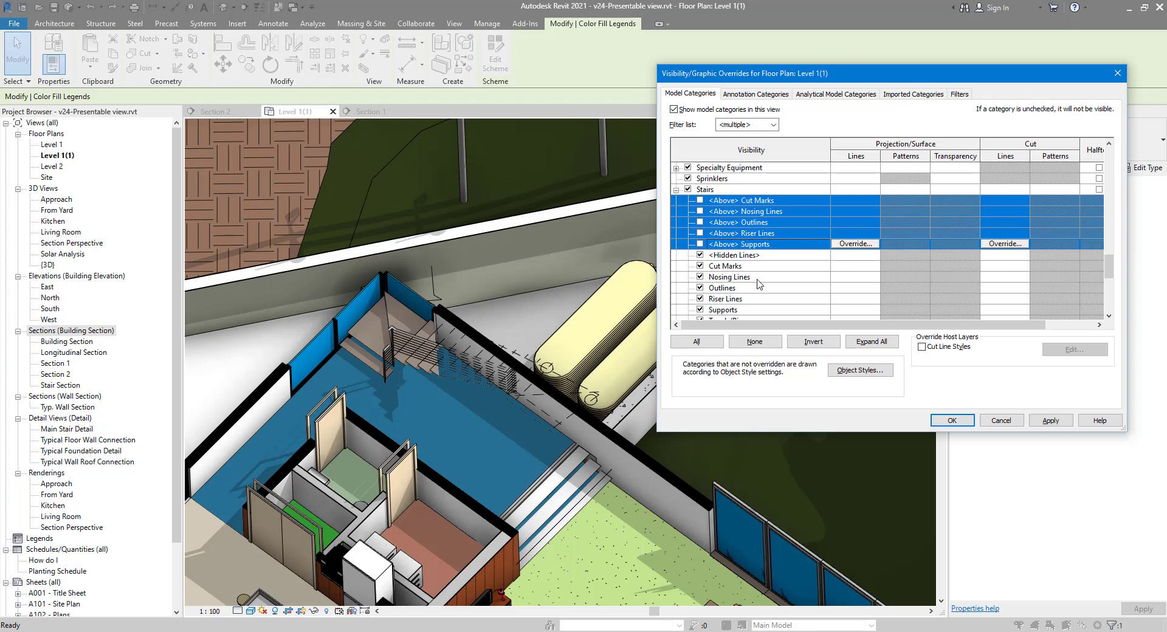
{"action": "left_click", "coordinate": [750, 268]}
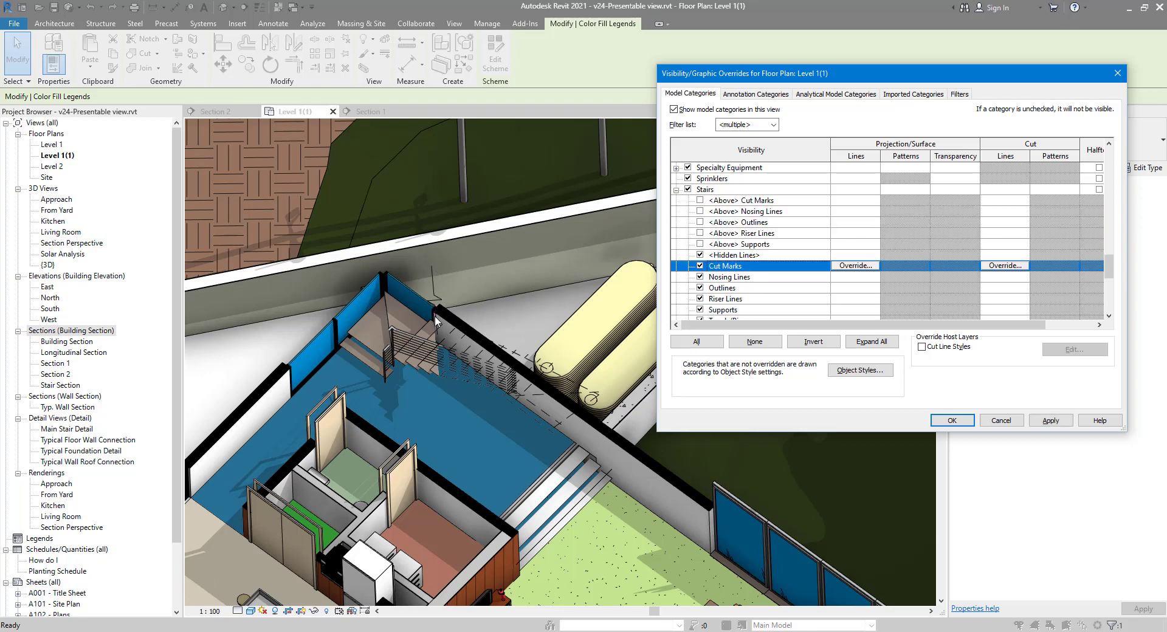
{"action": "left_click", "coordinate": [702, 268]}
{"action": "left_click", "coordinate": [968, 422]}
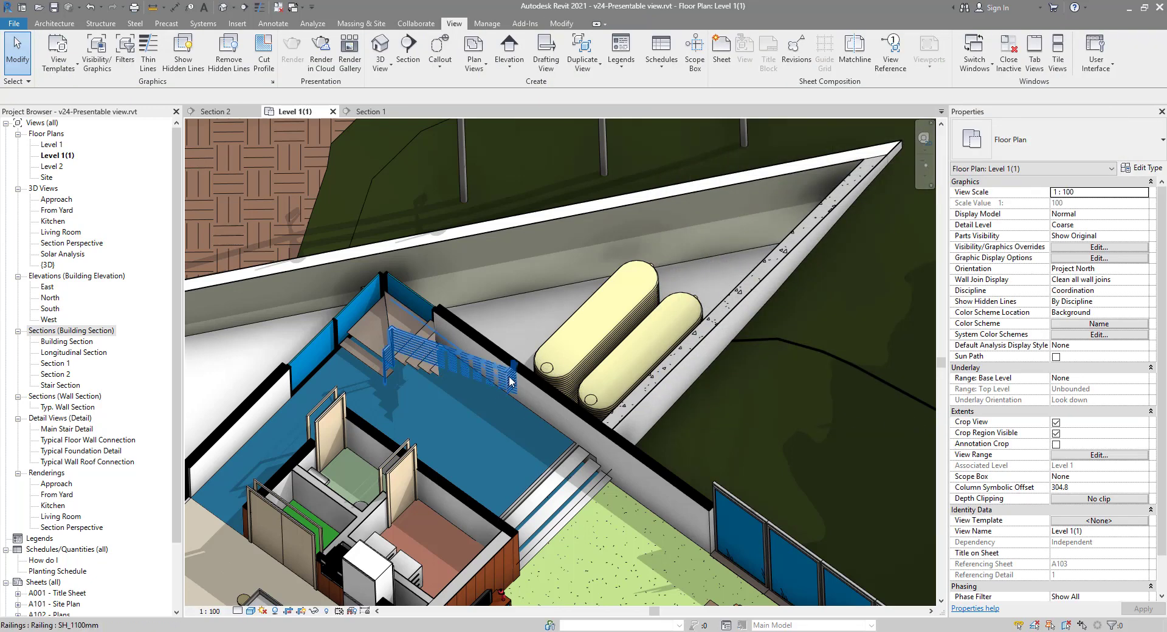
Hide the three Railings <Above> subcategories in Visibility/Graphic Overrides
{"action": "key", "text": "v"}
{"action": "key", "text": "g"}
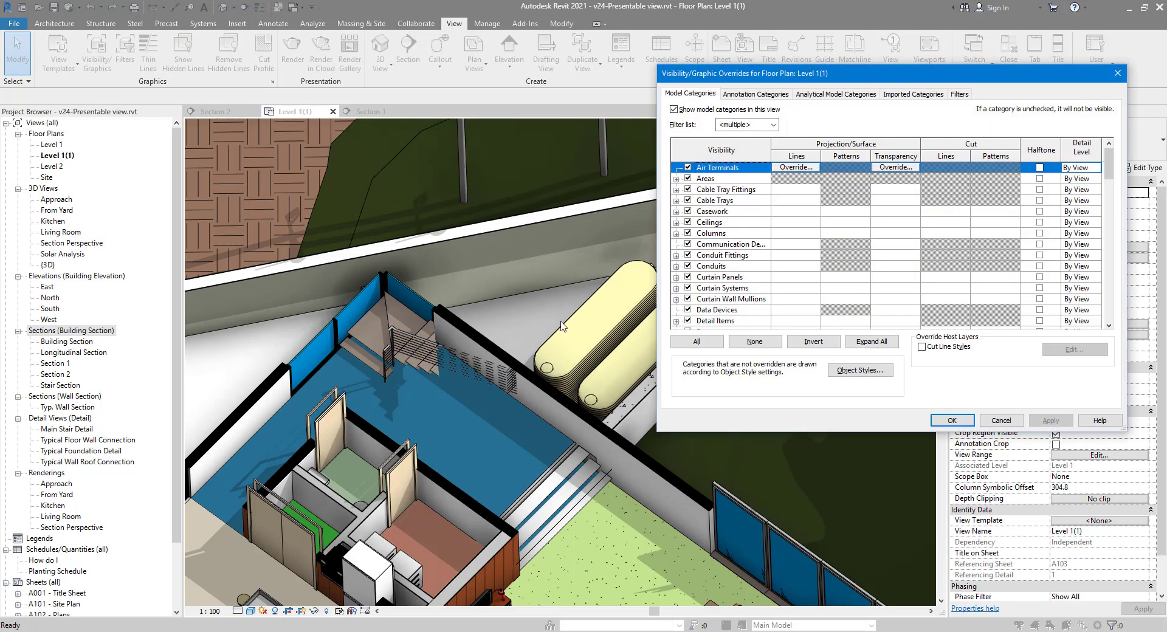
{"action": "left_click", "coordinate": [745, 278]}
{"action": "key", "text": "r"}
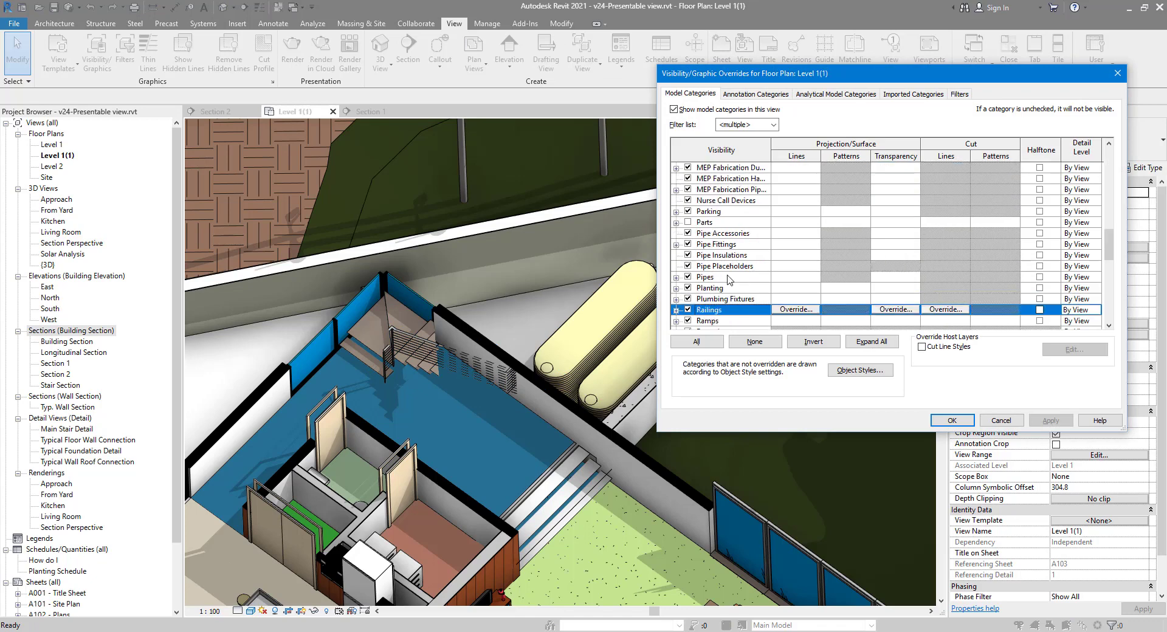
{"action": "left_click", "coordinate": [676, 278]}
{"action": "left_click", "coordinate": [741, 223]}
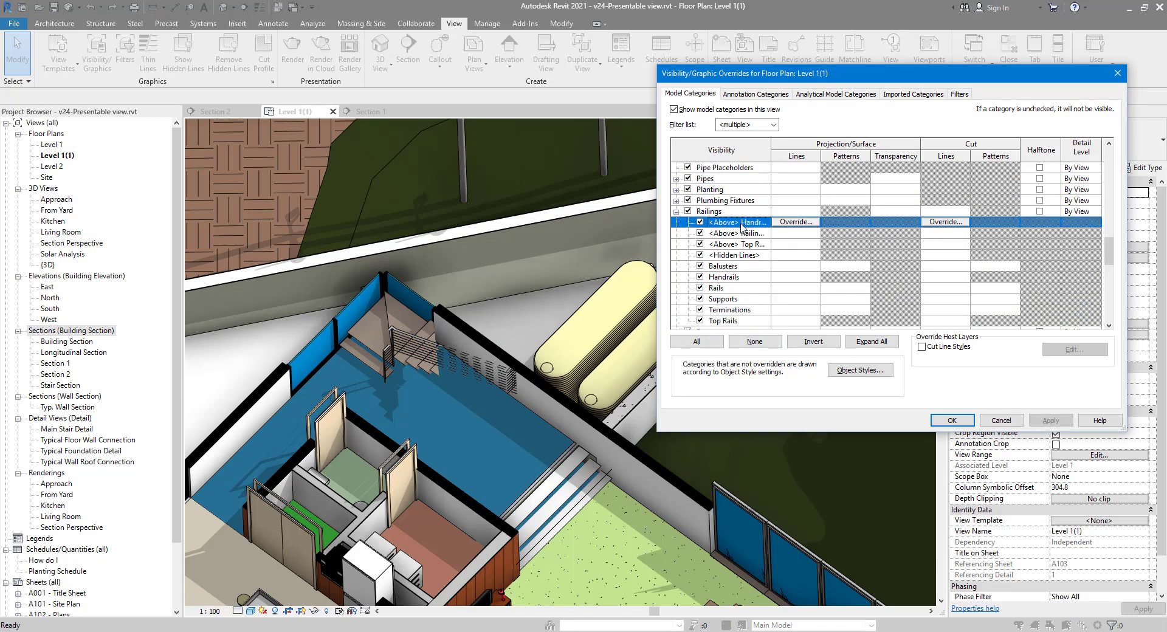
{"action": "left_click", "coordinate": [730, 244], "text": "shift"}
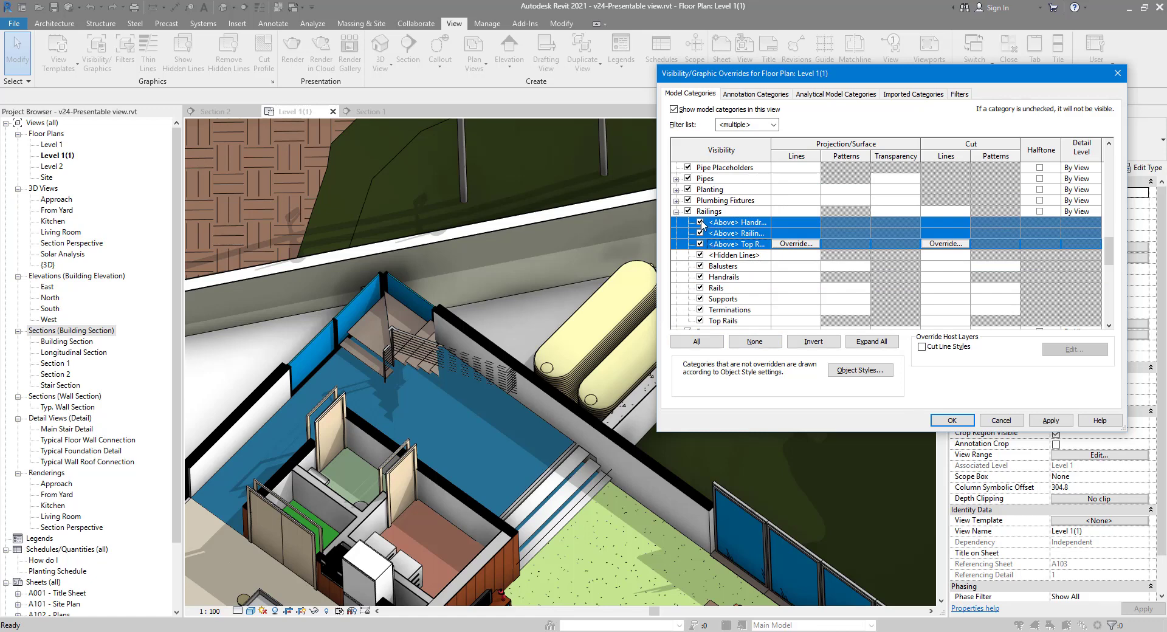
{"action": "left_click", "coordinate": [947, 420]}
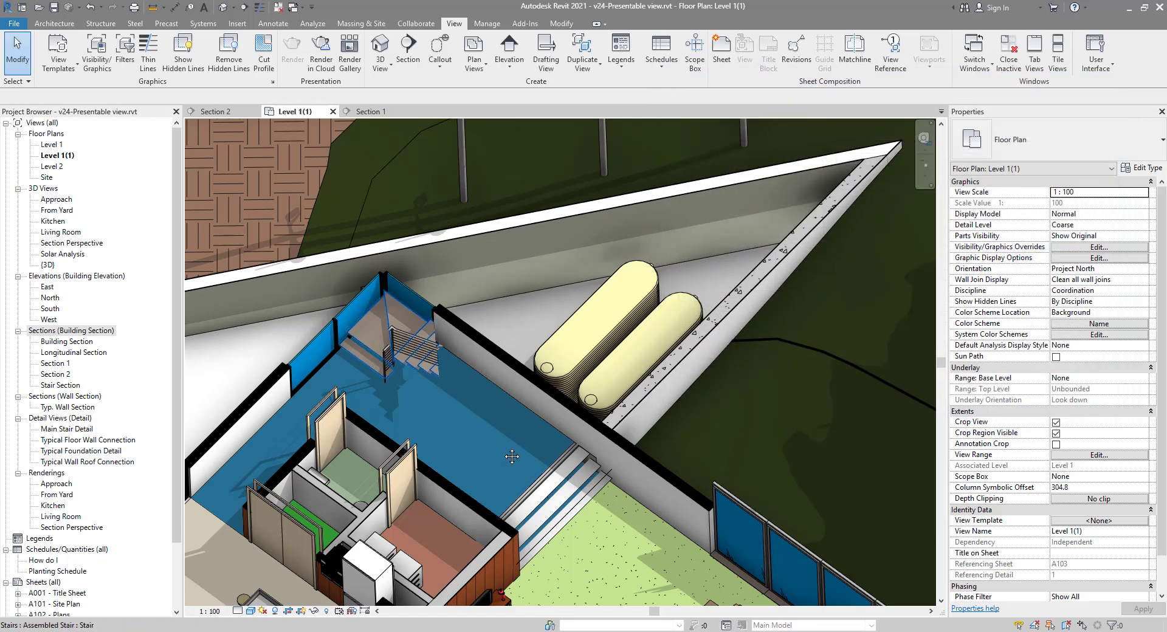
Select the door beside the laundry together with the outer-wall window
{"action": "scroll", "coordinate": [512, 456], "scroll_direction": "down", "scroll_amount": 2}
{"action": "scroll", "coordinate": [541, 402], "scroll_direction": "down", "scroll_amount": 3}
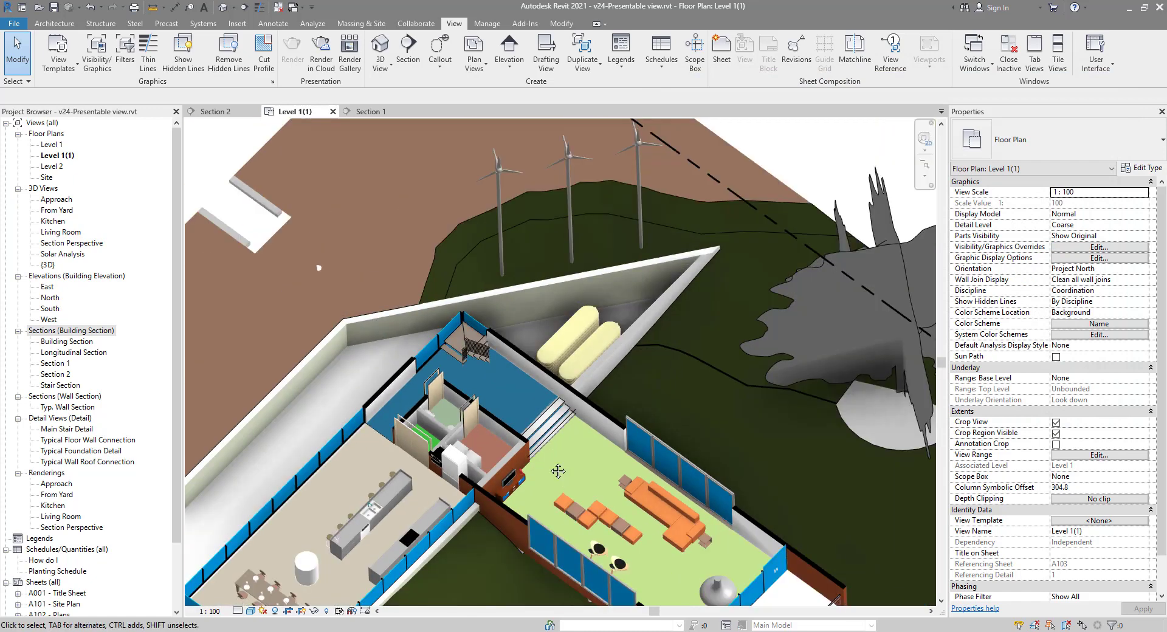
{"action": "middle_click_drag", "start_coordinate": [558, 472], "coordinate": [575, 403]}
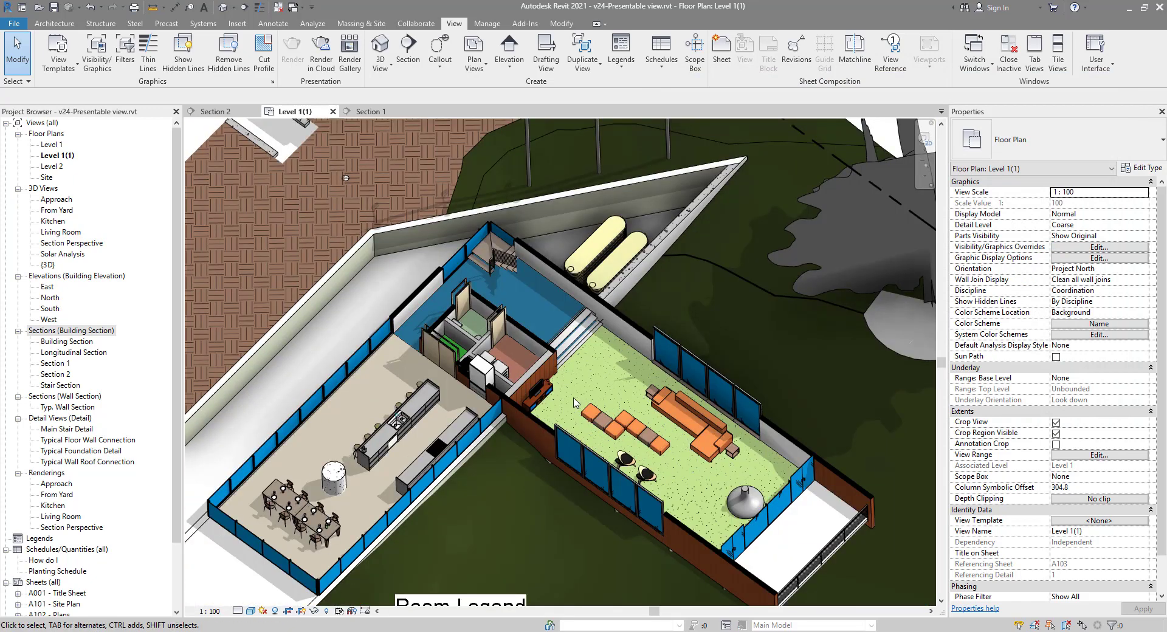
{"action": "scroll", "coordinate": [575, 403], "scroll_direction": "up", "scroll_amount": 2}
{"action": "scroll", "coordinate": [554, 369], "scroll_direction": "up", "scroll_amount": 2}
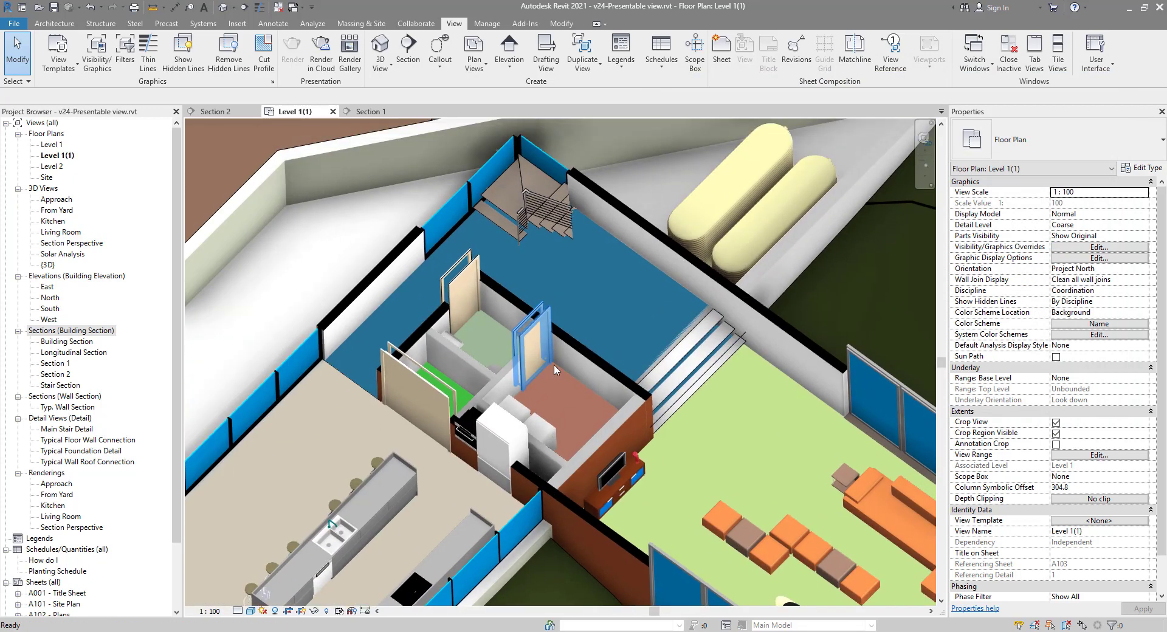
{"action": "left_click", "coordinate": [554, 370]}
{"action": "middle_click_drag", "start_coordinate": [736, 395], "coordinate": [589, 368]}
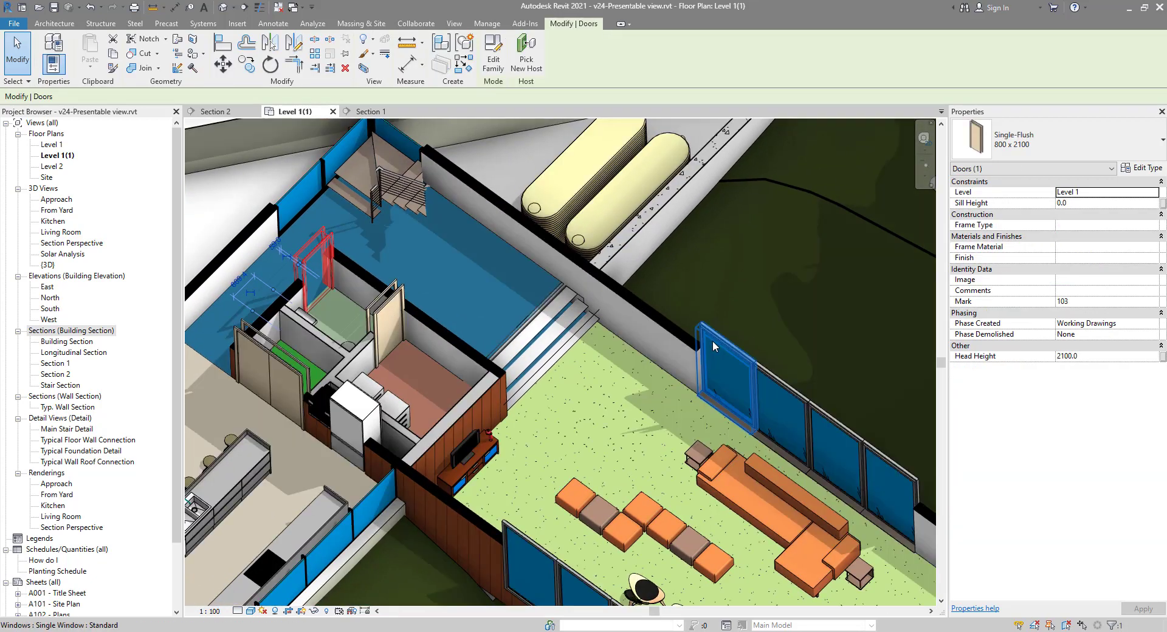
{"action": "left_click", "coordinate": [695, 373], "text": "ctrl"}
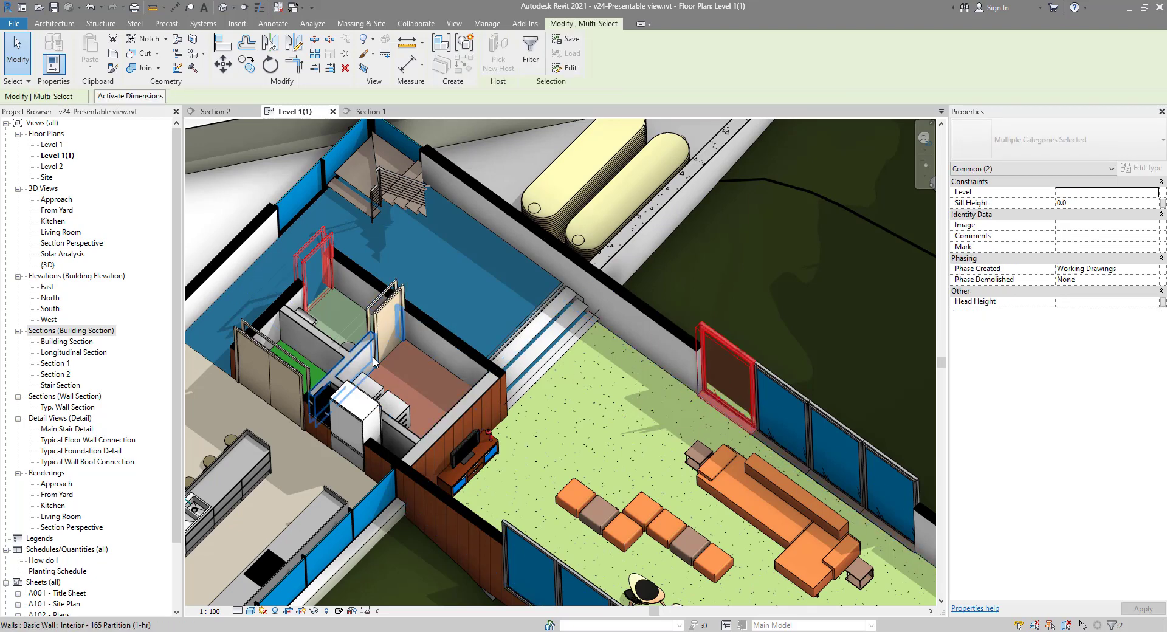
Override the selected door and window categories with 40% surface transparency in this view
{"action": "right_click", "coordinate": [729, 348]}
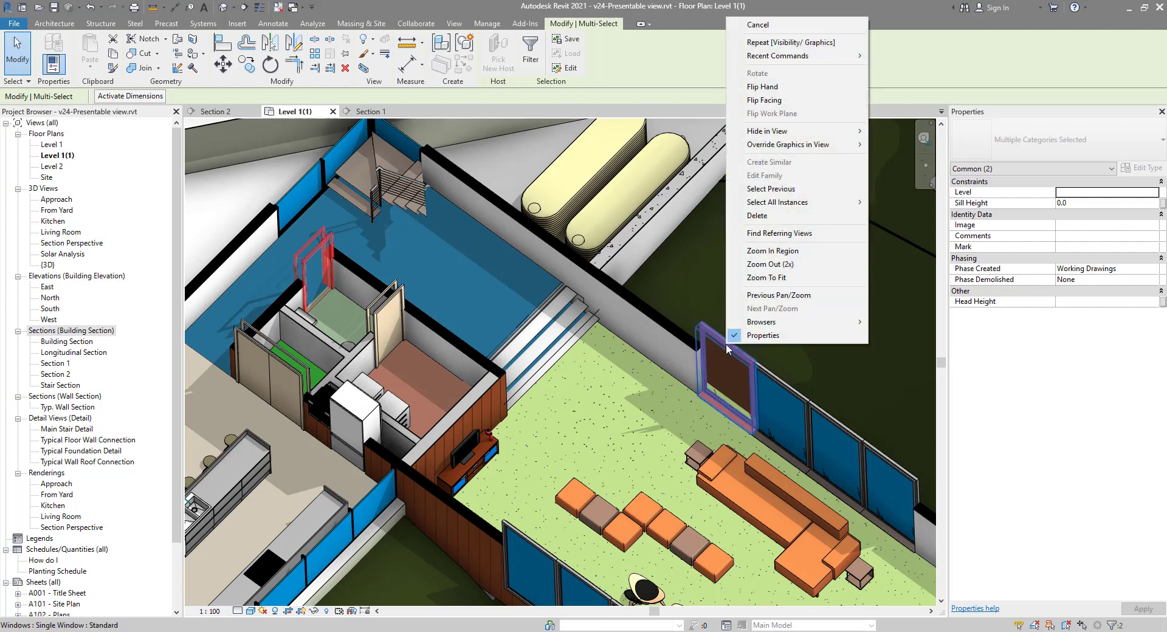
{"action": "mouse_move", "coordinate": [808, 150]}
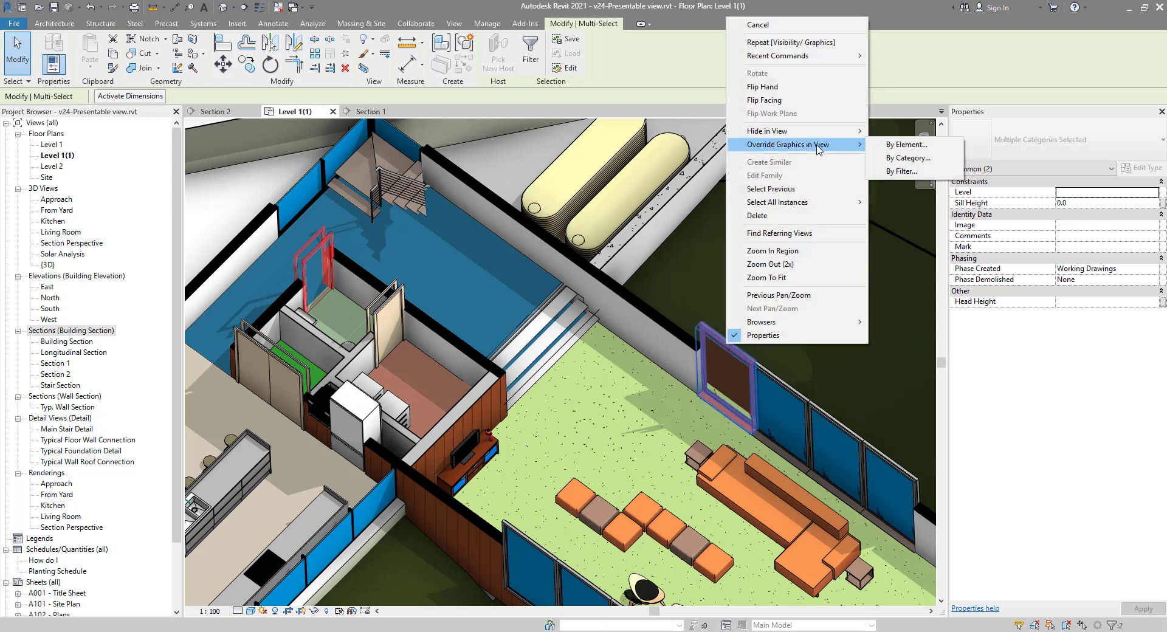
{"action": "left_click", "coordinate": [901, 159]}
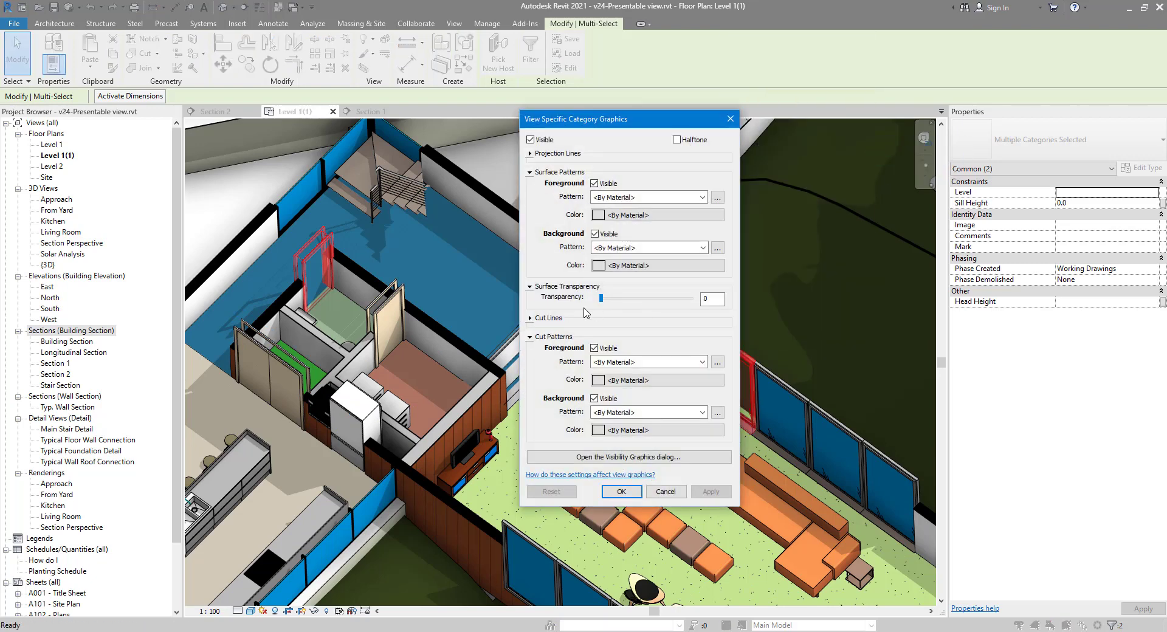
{"action": "left_click_drag", "start_coordinate": [629, 304], "coordinate": [637, 298]}
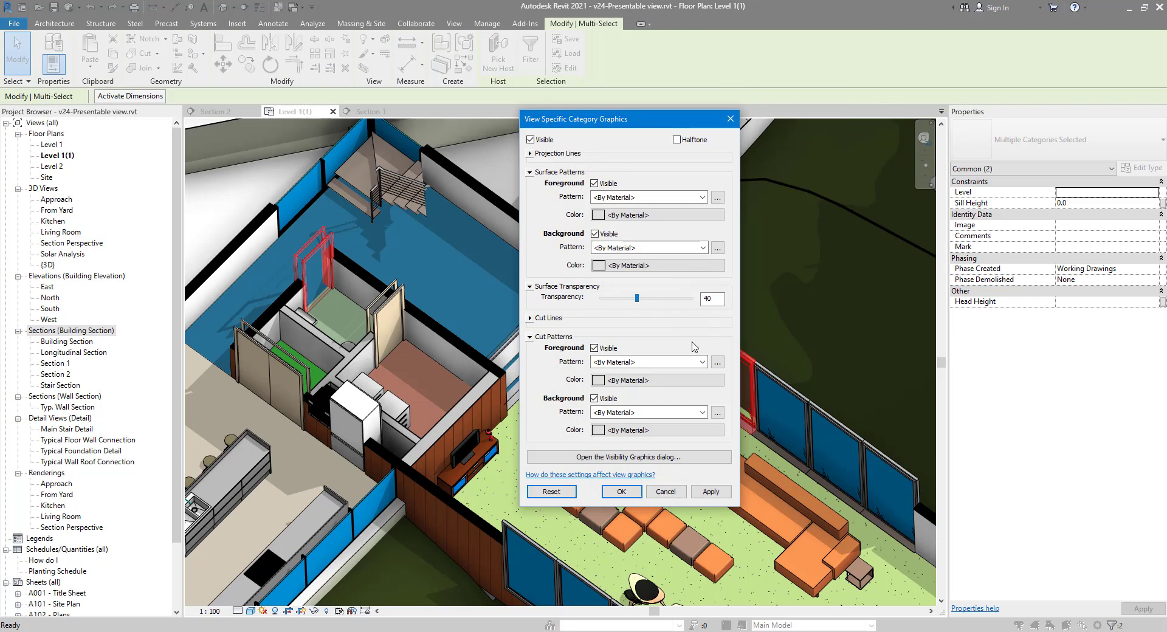
{"action": "left_click", "coordinate": [622, 492]}
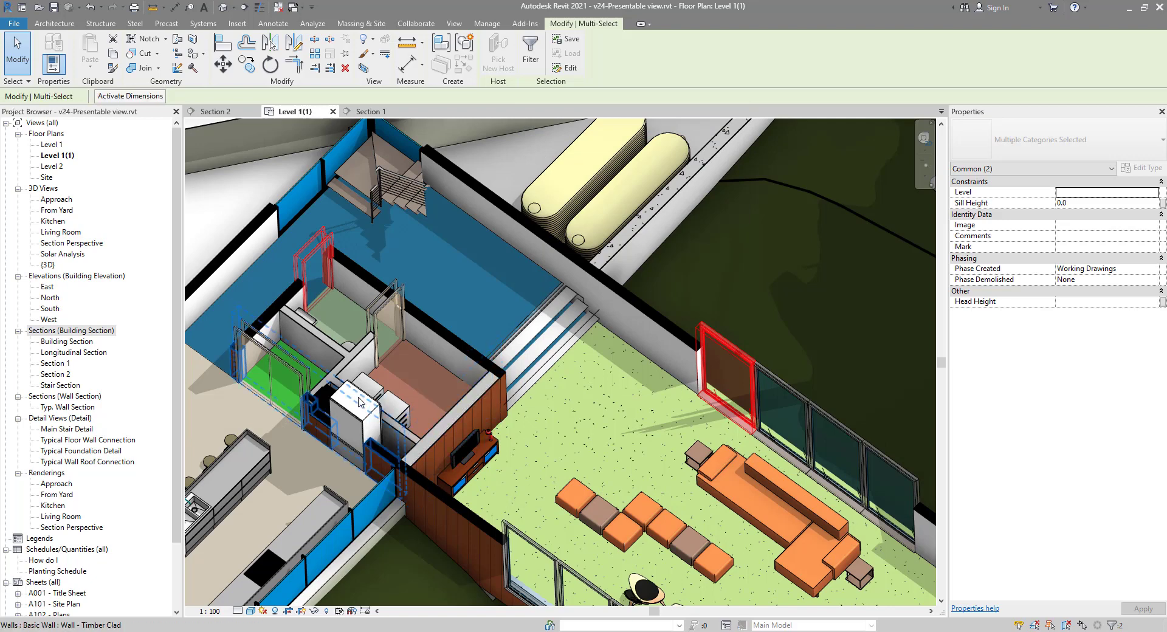
Zoom, pan and slightly tilt the view to show more of the building
{"action": "scroll", "coordinate": [546, 377], "scroll_direction": "up", "scroll_amount": 3}
{"action": "scroll", "coordinate": [546, 377], "scroll_direction": "down", "scroll_amount": 3}
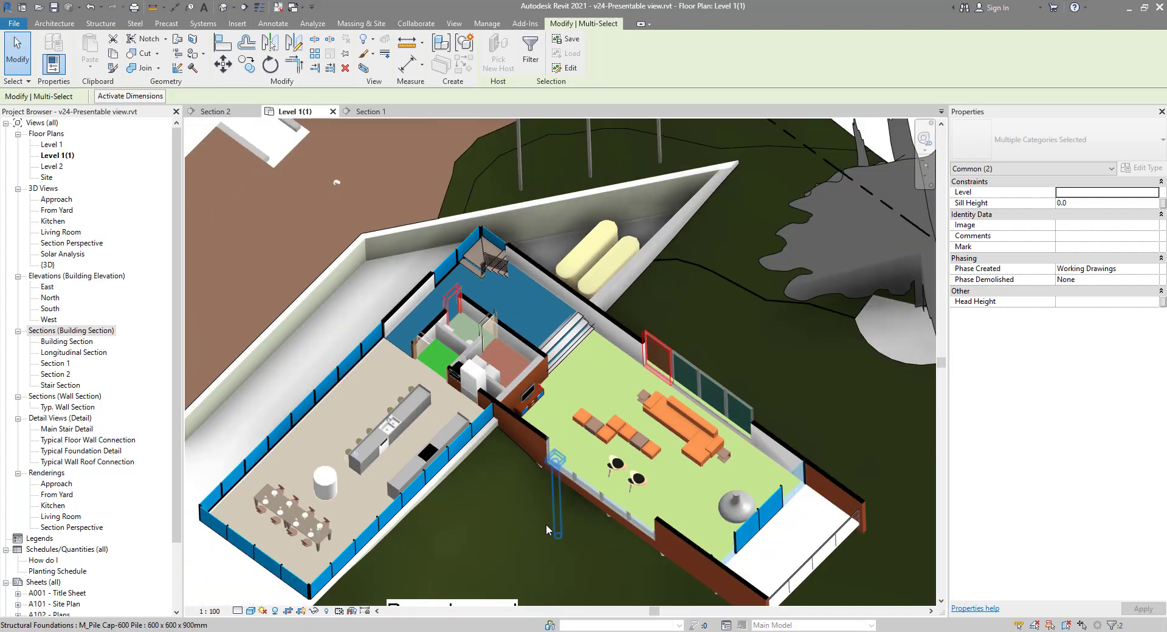
{"action": "middle_click_drag", "start_coordinate": [534, 485], "coordinate": [509, 475]}
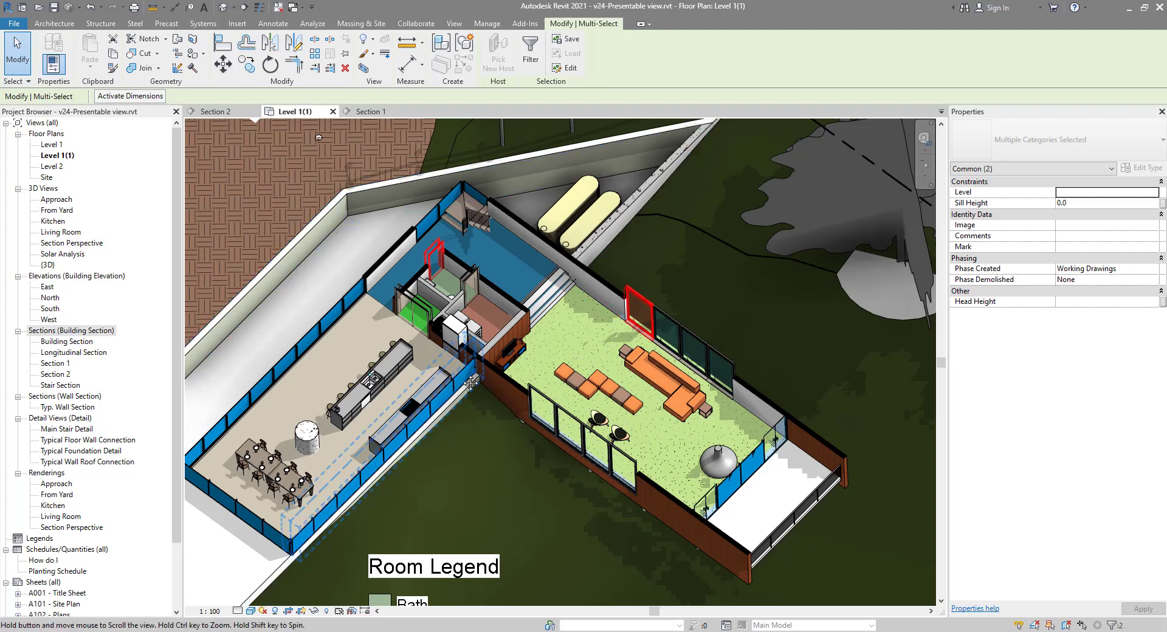
{"action": "middle_click_drag", "start_coordinate": [464, 380], "coordinate": [457, 387], "text": "shift"}
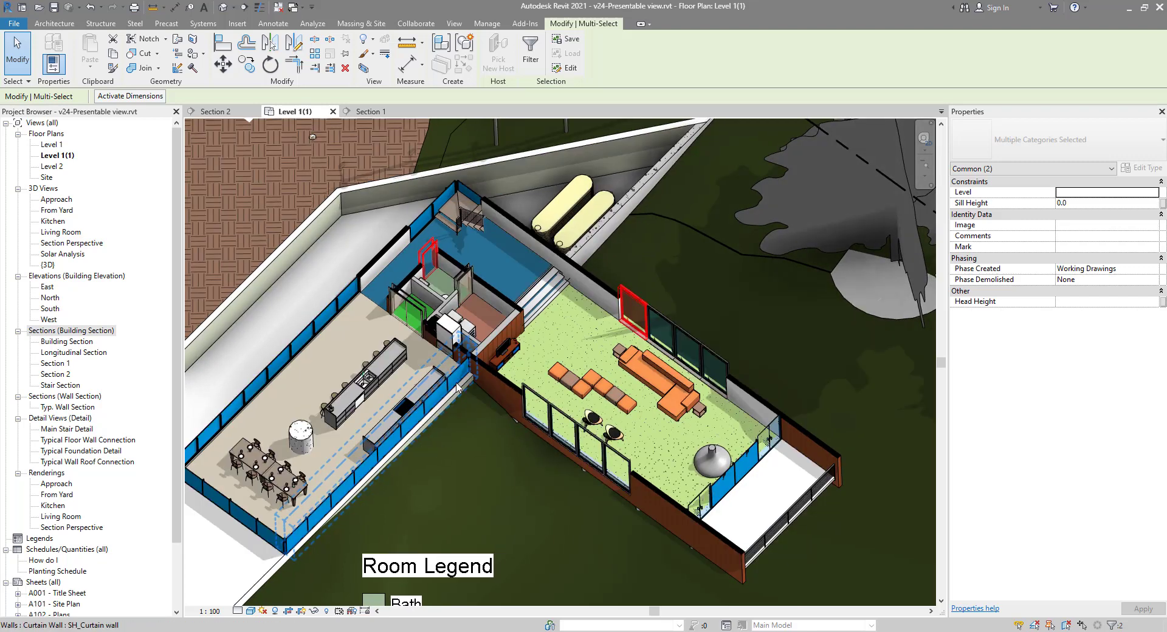
Create a new filter named 'All curtain panels' for the Curtain Panels category
{"action": "key", "text": "v"}
{"action": "key", "text": "g"}
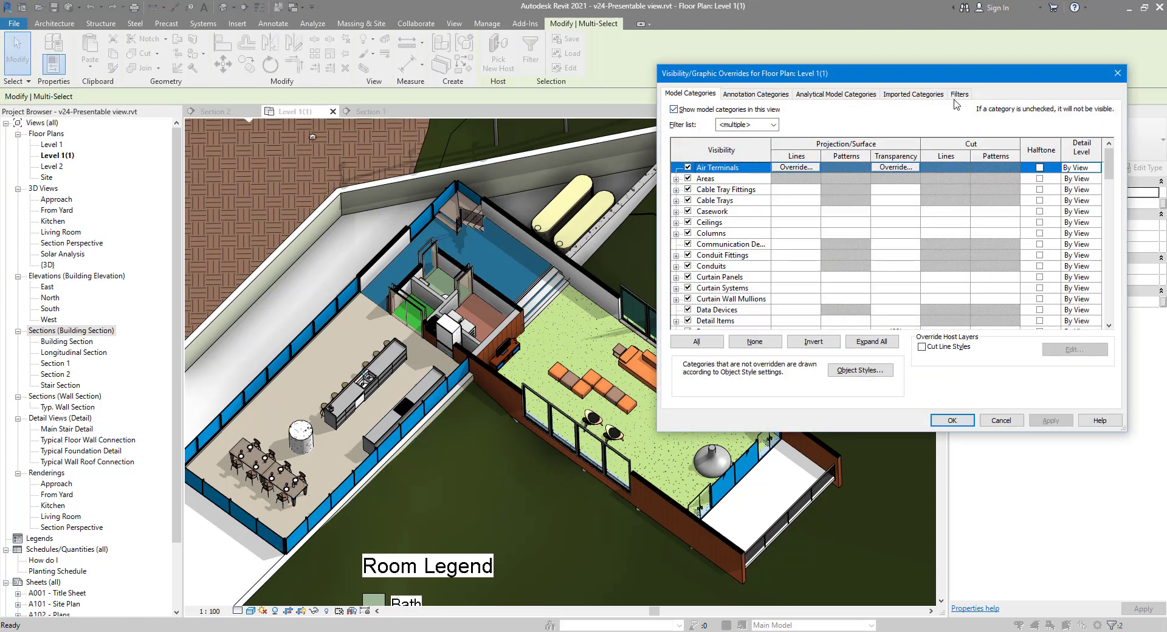
{"action": "left_click", "coordinate": [959, 93]}
{"action": "left_click", "coordinate": [701, 323]}
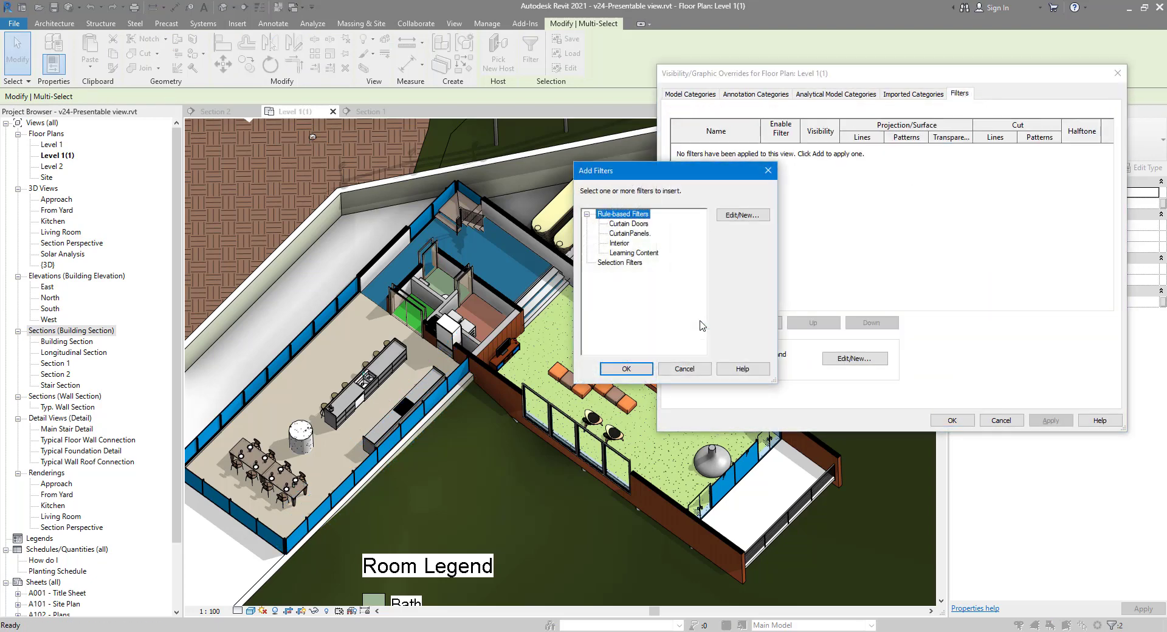
{"action": "left_click", "coordinate": [736, 216]}
{"action": "left_click", "coordinate": [226, 366]}
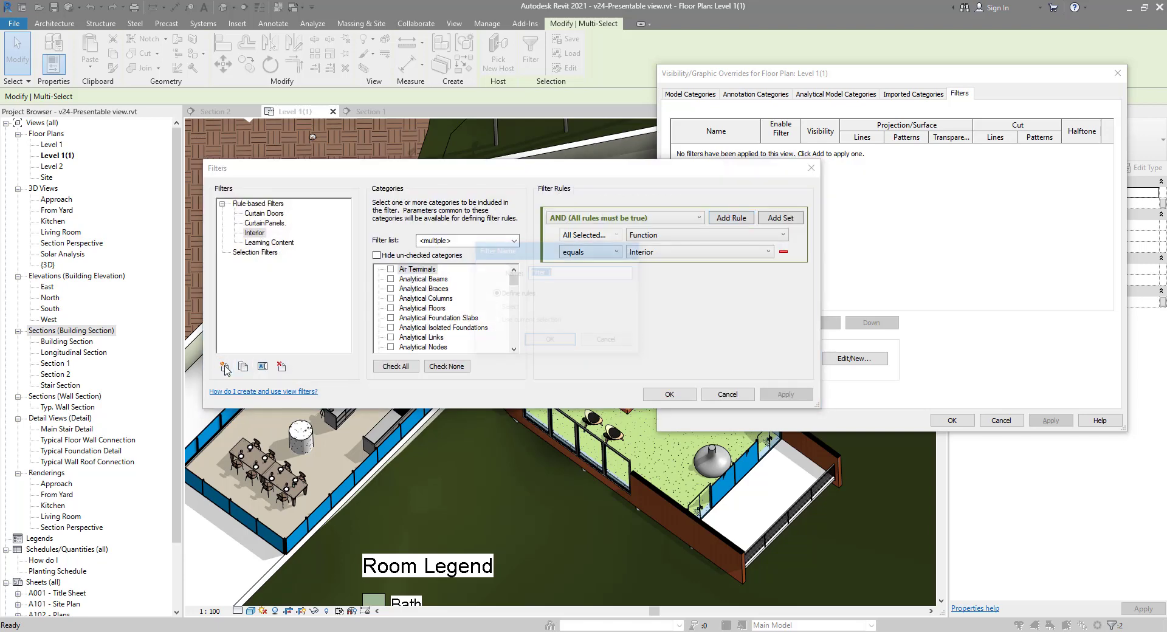
{"action": "type", "text": "All curtain panels"}
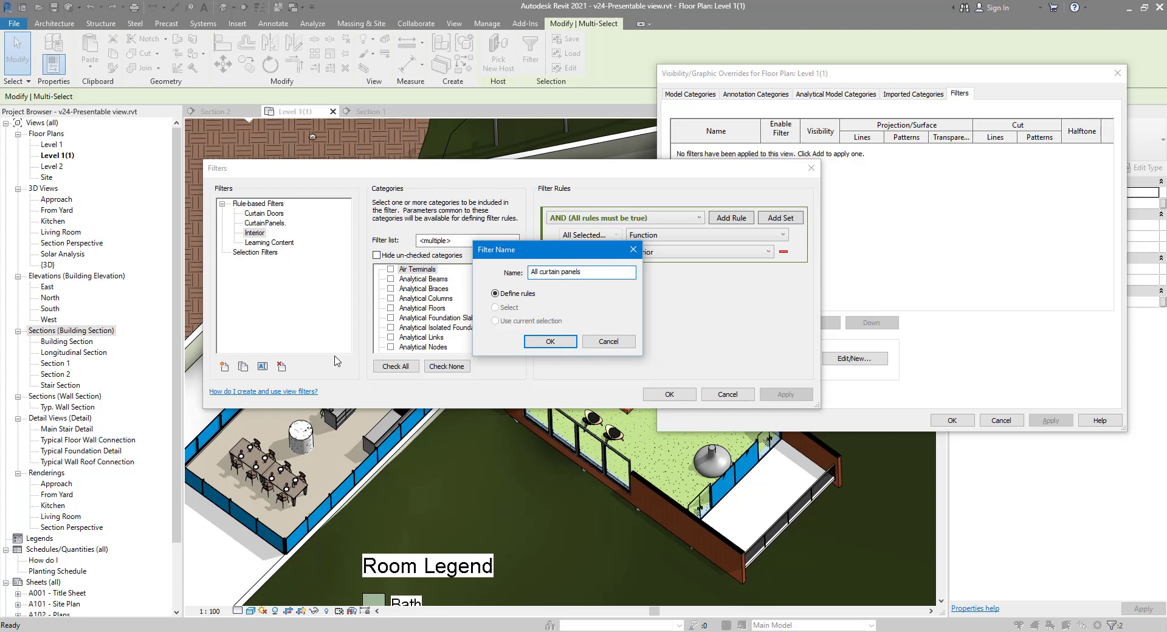
{"action": "key", "text": "Return"}
{"action": "left_click", "coordinate": [427, 327]}
{"action": "key", "text": "c"}
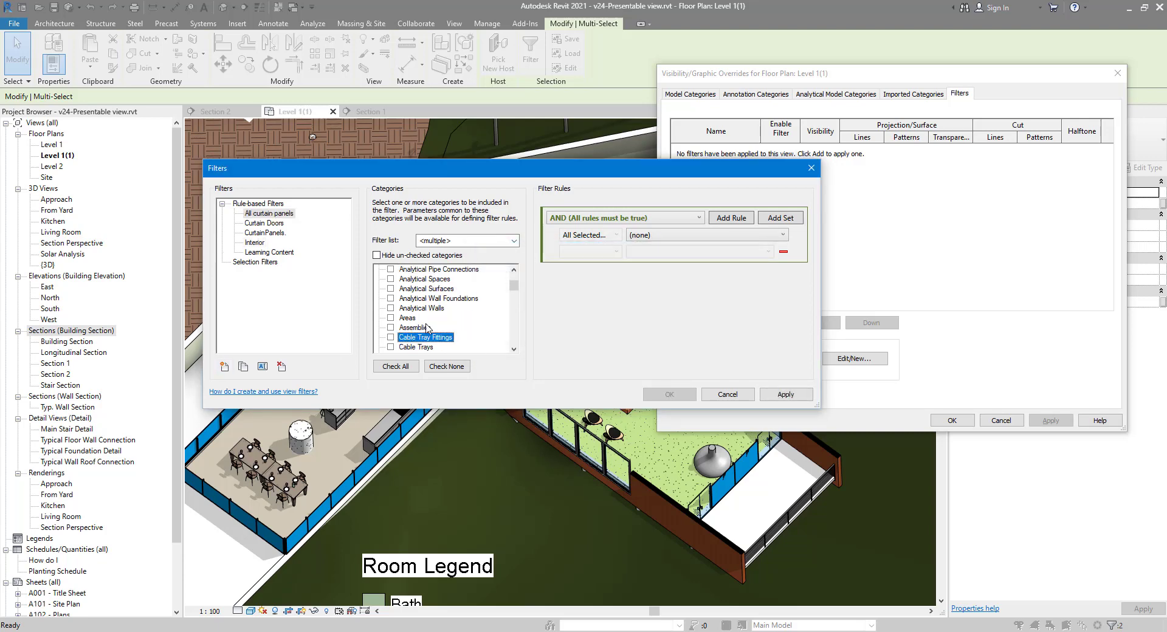
{"action": "key", "text": "u"}
{"action": "left_click", "coordinate": [390, 318]}
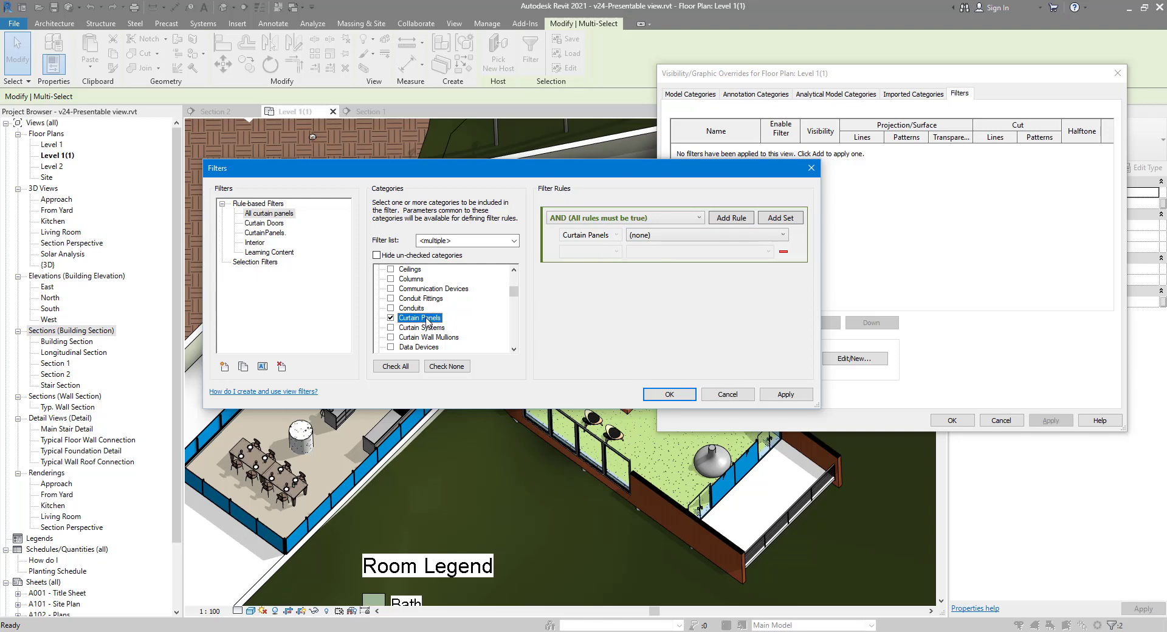
{"action": "left_click", "coordinate": [669, 397]}
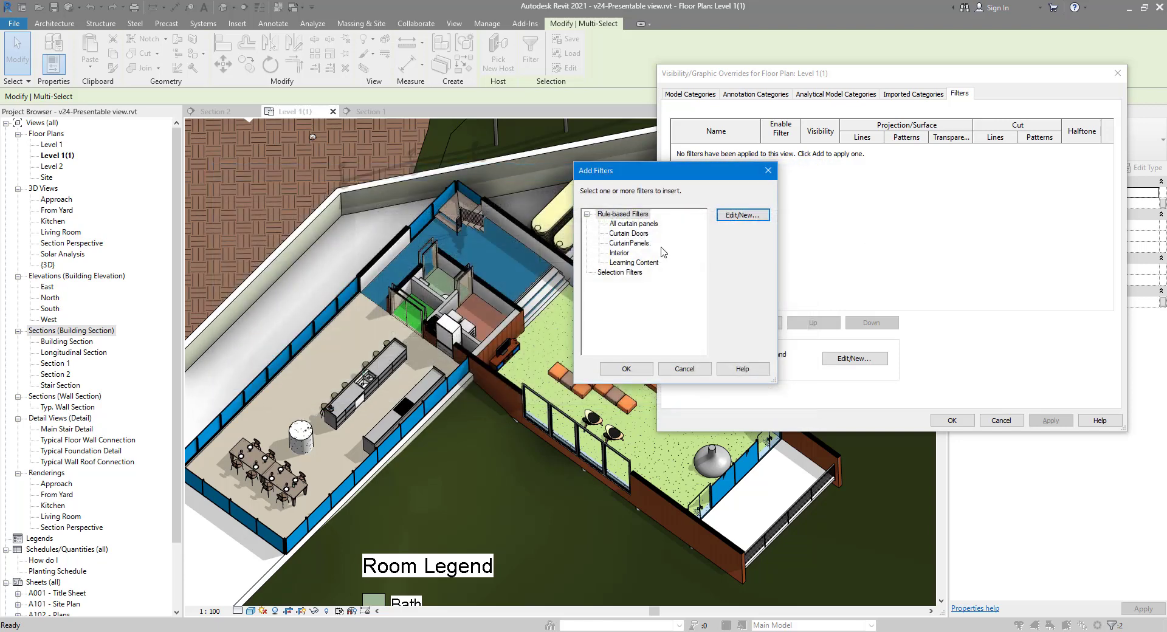
Add the All curtain panels filter to this view with a 60% transparency override
{"action": "left_click", "coordinate": [636, 225]}
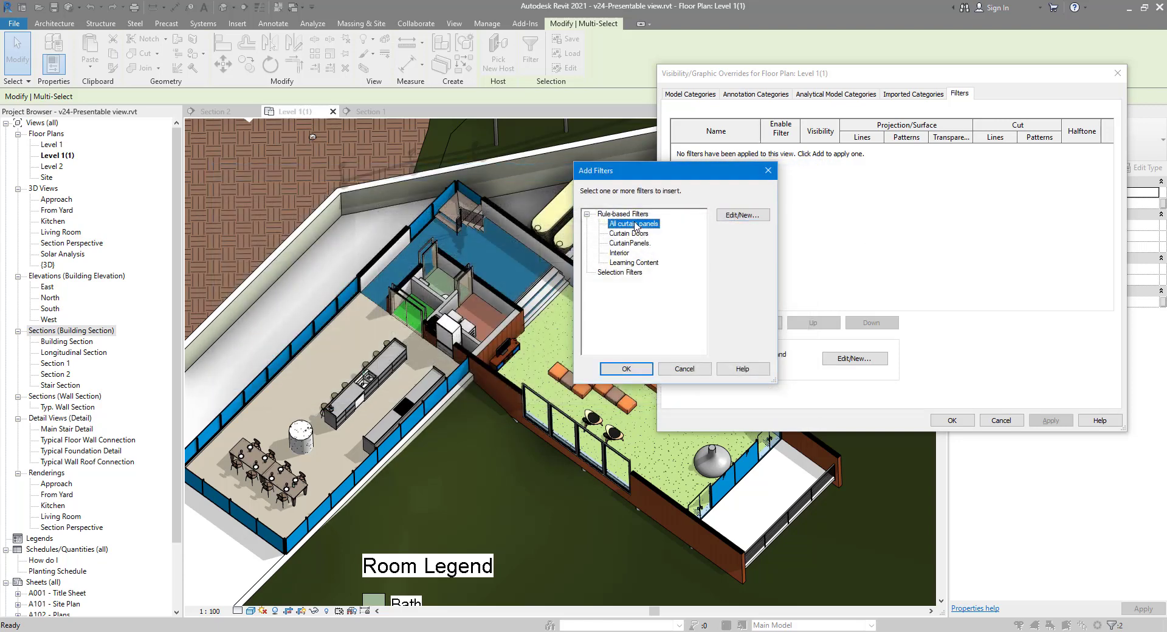
{"action": "left_click", "coordinate": [620, 368]}
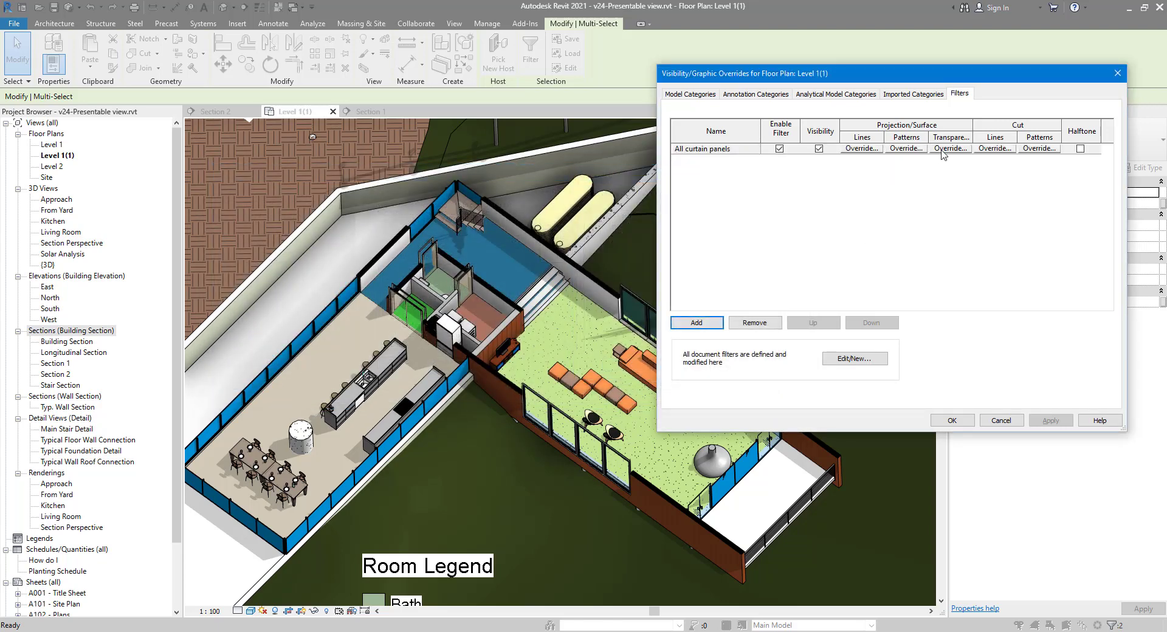
{"action": "left_click", "coordinate": [946, 152]}
{"action": "left_click_drag", "start_coordinate": [878, 252], "coordinate": [904, 255]}
{"action": "left_click", "coordinate": [906, 270]}
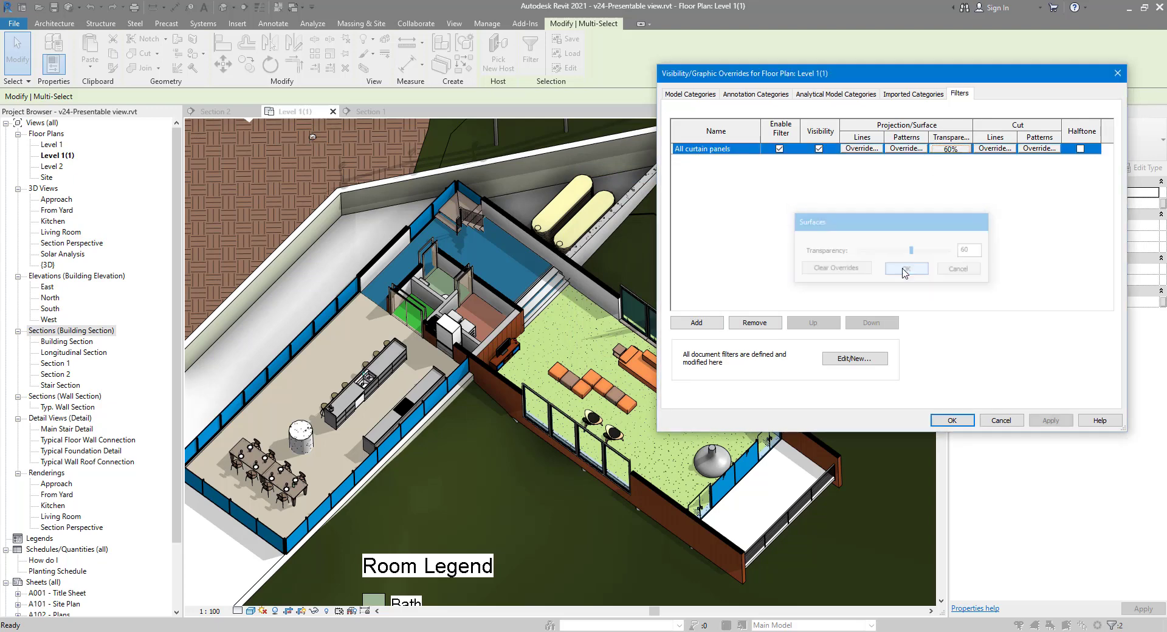
{"action": "left_click", "coordinate": [939, 421]}
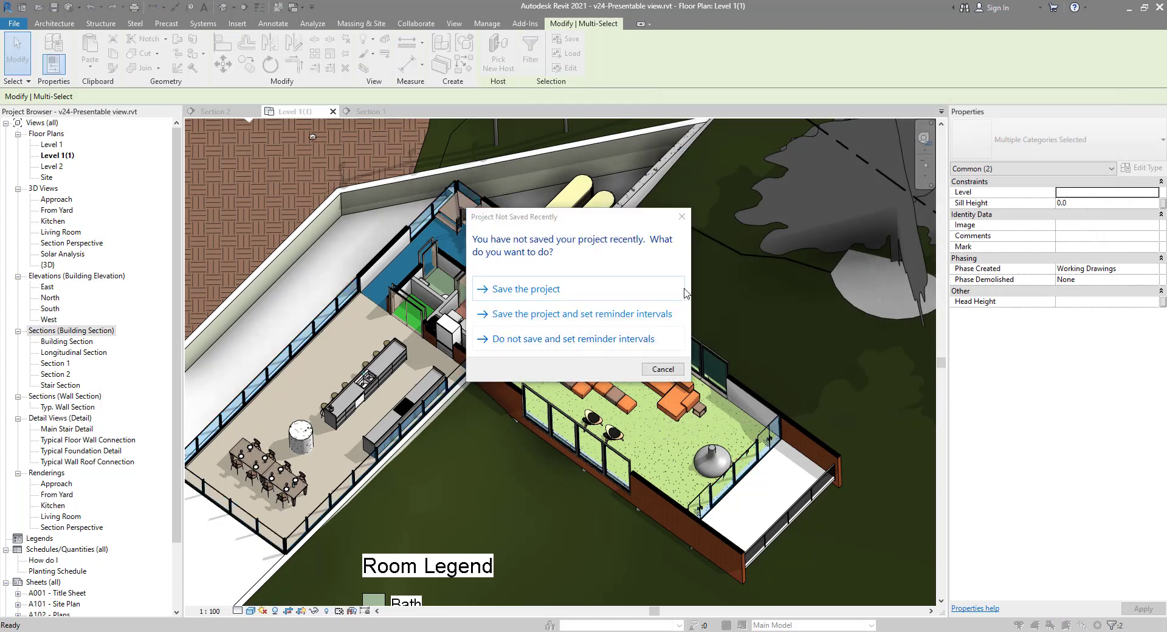
Close the save reminder without saving, look over the shaded house, and bring up the Visual Style choices
{"action": "left_click", "coordinate": [681, 217]}
{"action": "left_click", "coordinate": [681, 241]}
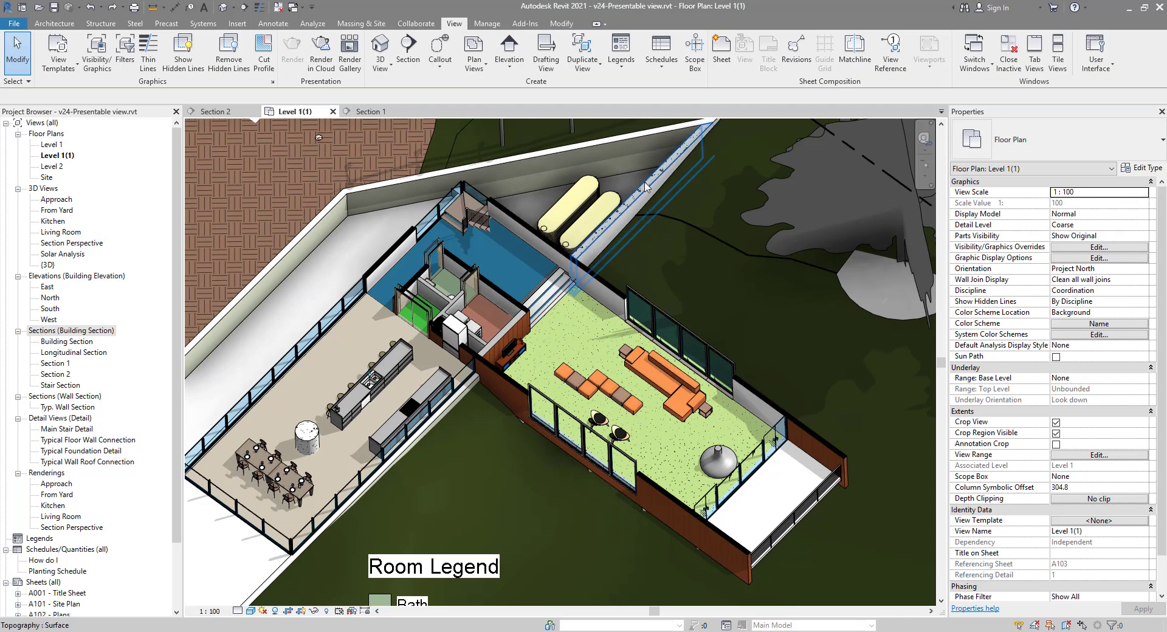
{"action": "scroll", "coordinate": [350, 183], "scroll_direction": "up", "scroll_amount": 5}
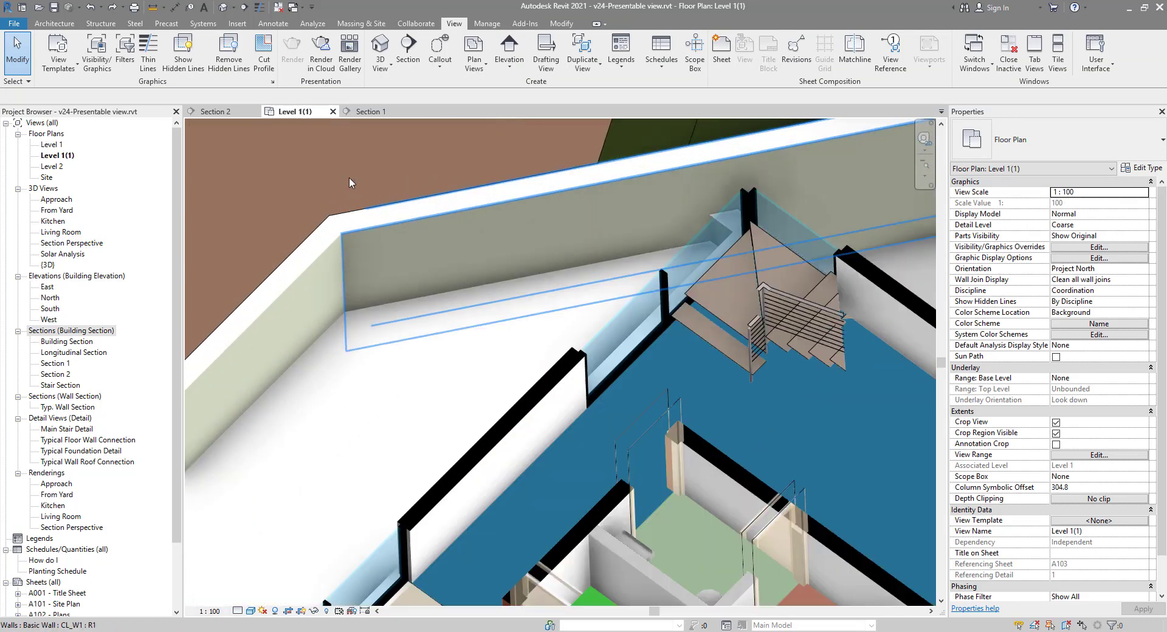
{"action": "middle_click_drag", "start_coordinate": [425, 287], "coordinate": [466, 335]}
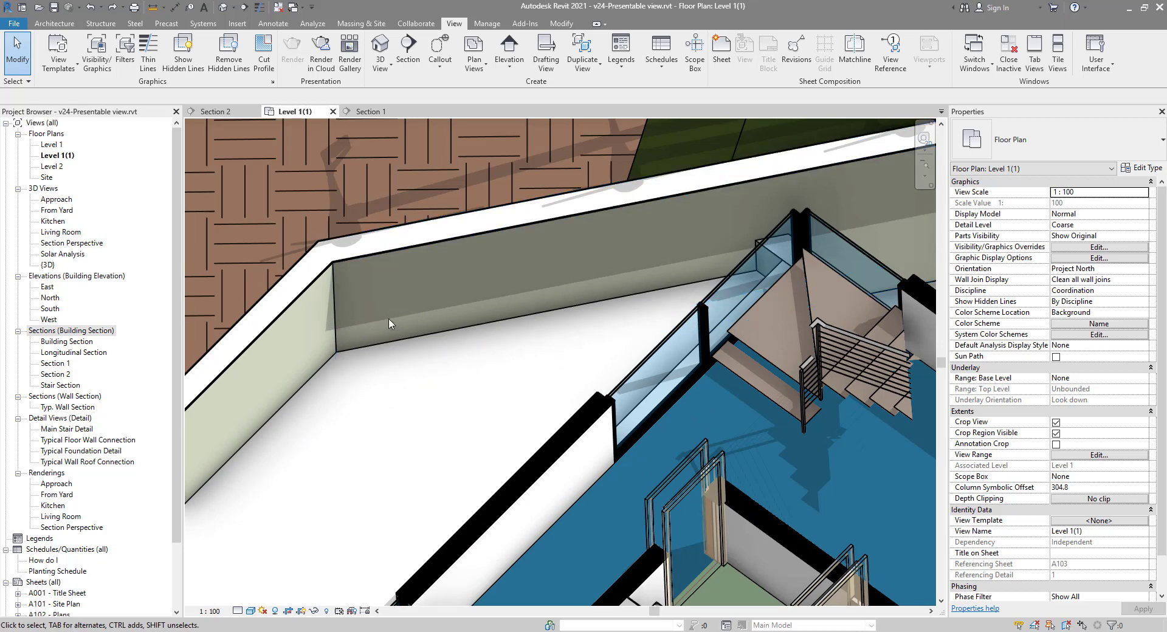
{"action": "scroll", "coordinate": [389, 318], "scroll_direction": "down", "scroll_amount": 6}
{"action": "scroll", "coordinate": [480, 339], "scroll_direction": "up", "scroll_amount": 2}
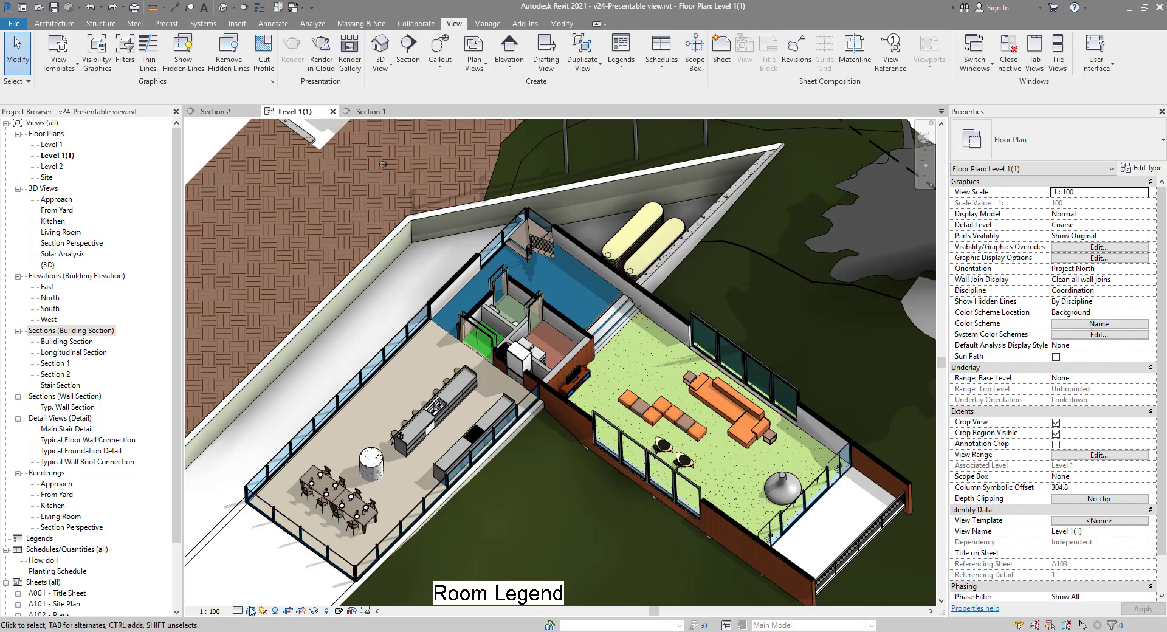
{"action": "left_click", "coordinate": [250, 612]}
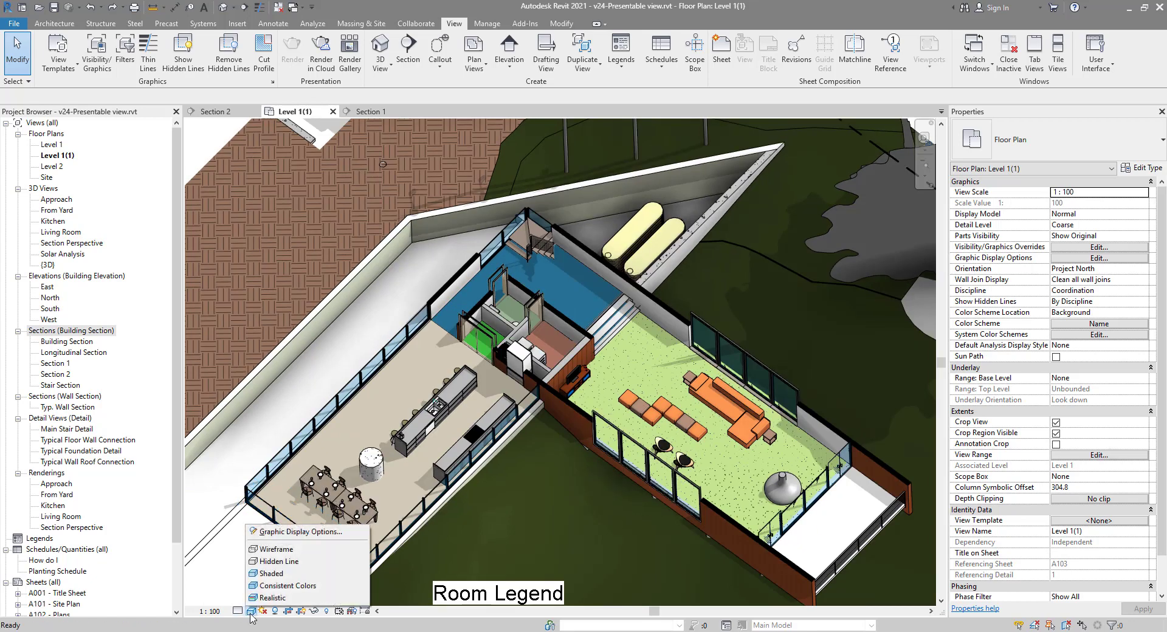
In Graphic Display Options > Lighting, untick Ground Plane at Level in the sun settings
{"action": "left_click", "coordinate": [296, 535]}
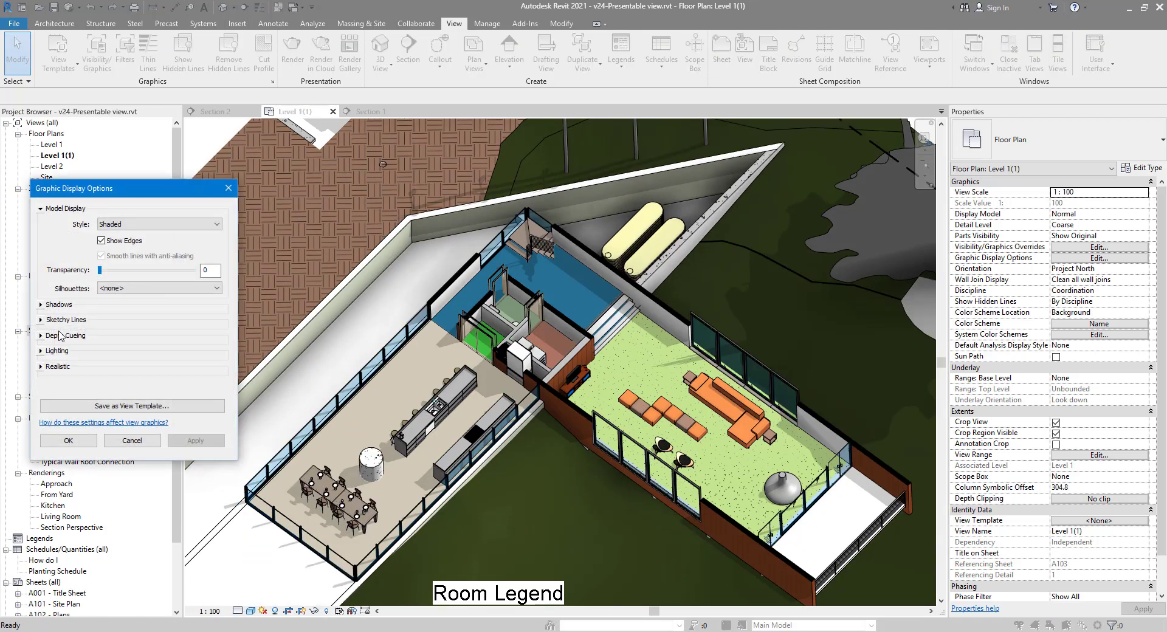
{"action": "left_click", "coordinate": [41, 352]}
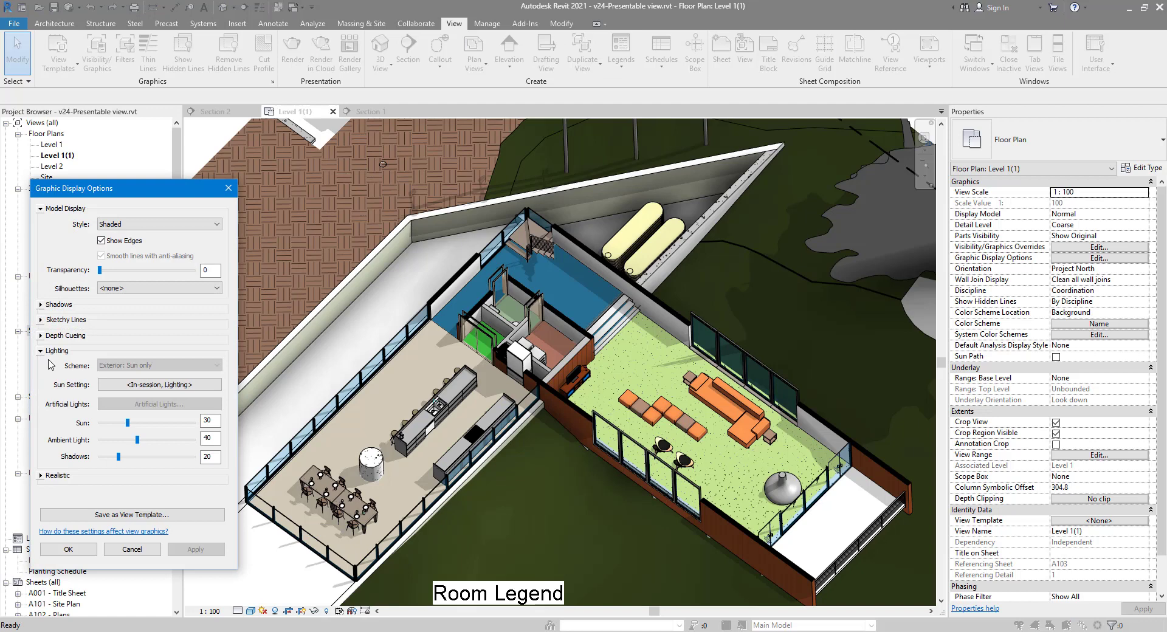
{"action": "left_click", "coordinate": [172, 386]}
{"action": "left_click_drag", "start_coordinate": [210, 173], "coordinate": [295, 135]}
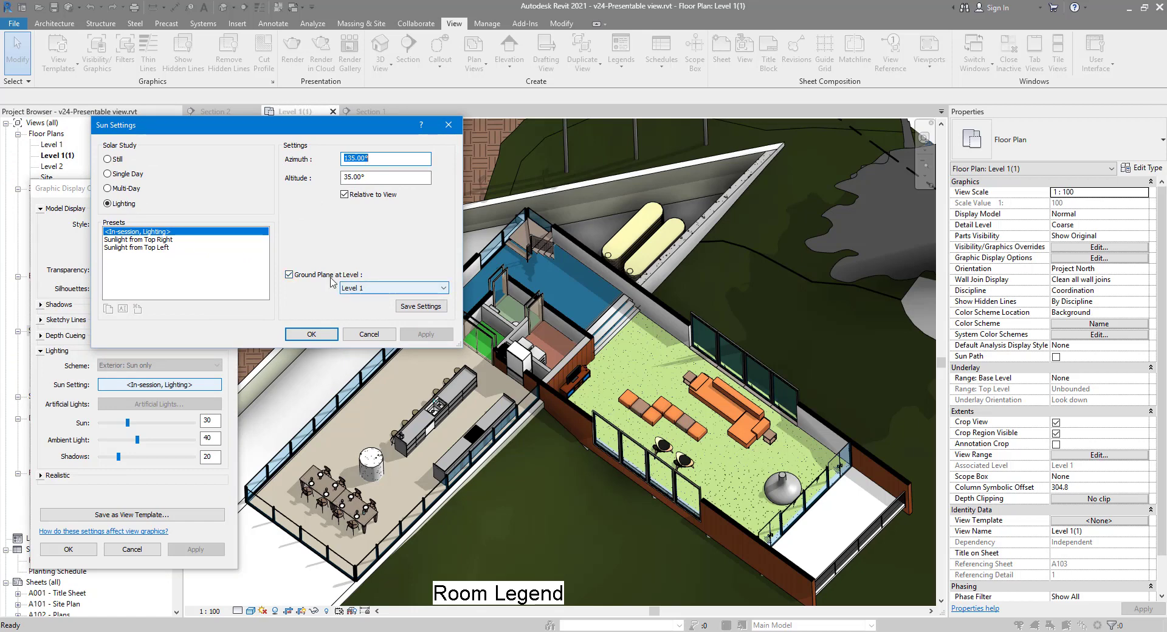
{"action": "left_click", "coordinate": [307, 275]}
{"action": "left_click", "coordinate": [313, 335]}
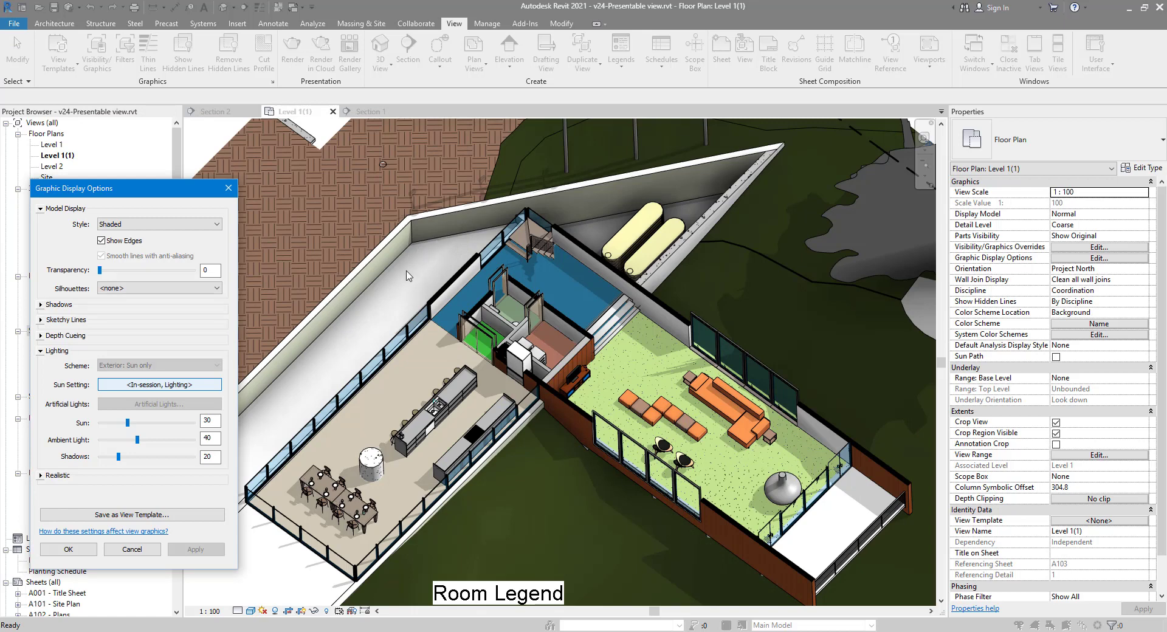
Apply the graphic display options and zoom out to show the whole site and complete Room Legend
{"action": "left_click", "coordinate": [86, 550]}
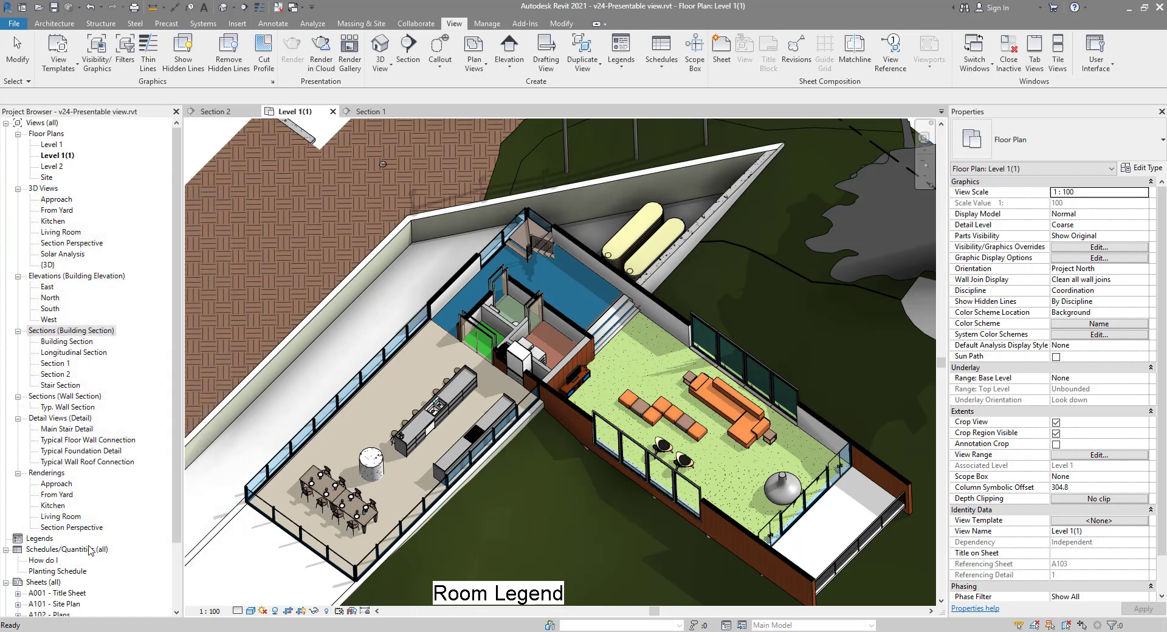
{"action": "scroll", "coordinate": [434, 314], "scroll_direction": "down", "scroll_amount": 3}
{"action": "scroll", "coordinate": [521, 452], "scroll_direction": "down", "scroll_amount": 2}
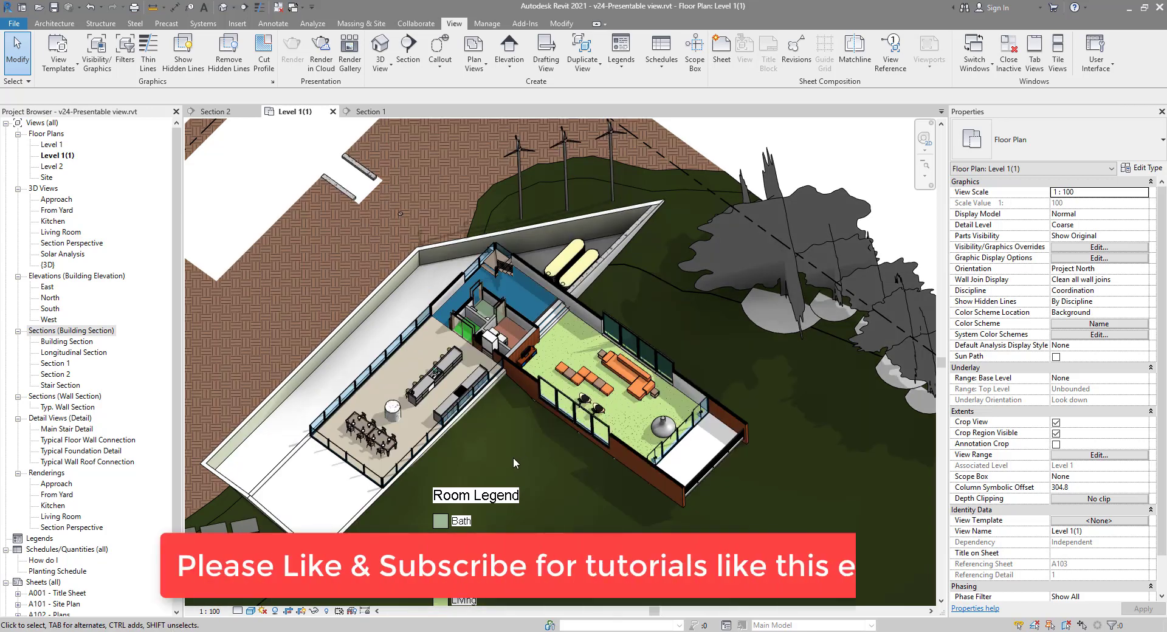